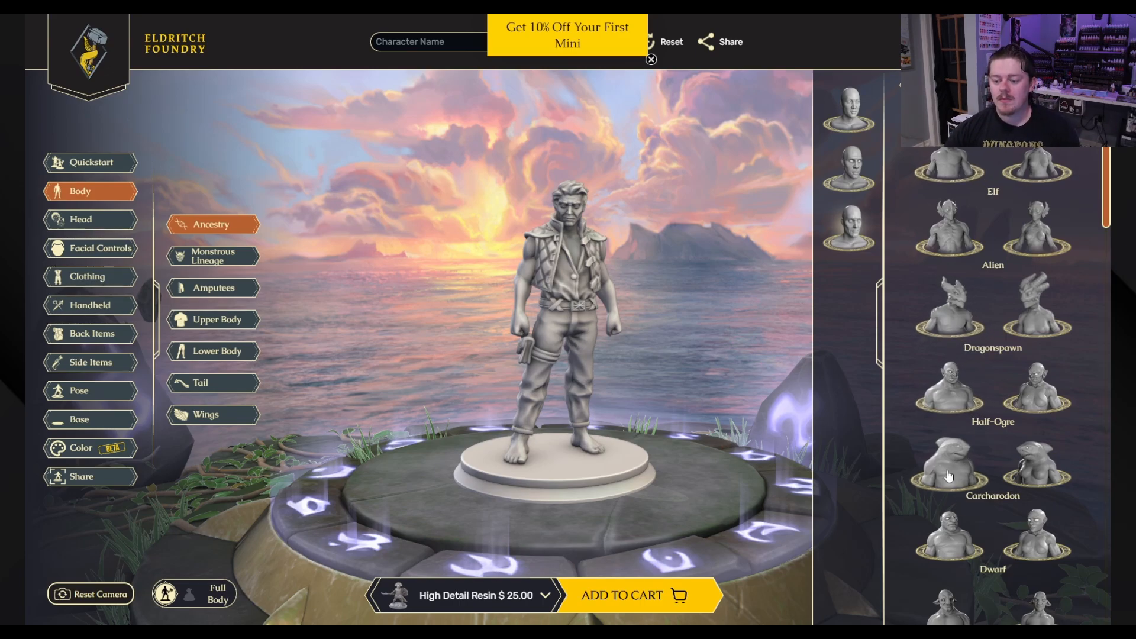
# Step: Look through the available ancestries for the body and the mounts offered for the figure's pose
pyautogui.scroll(-4, 949, 477)
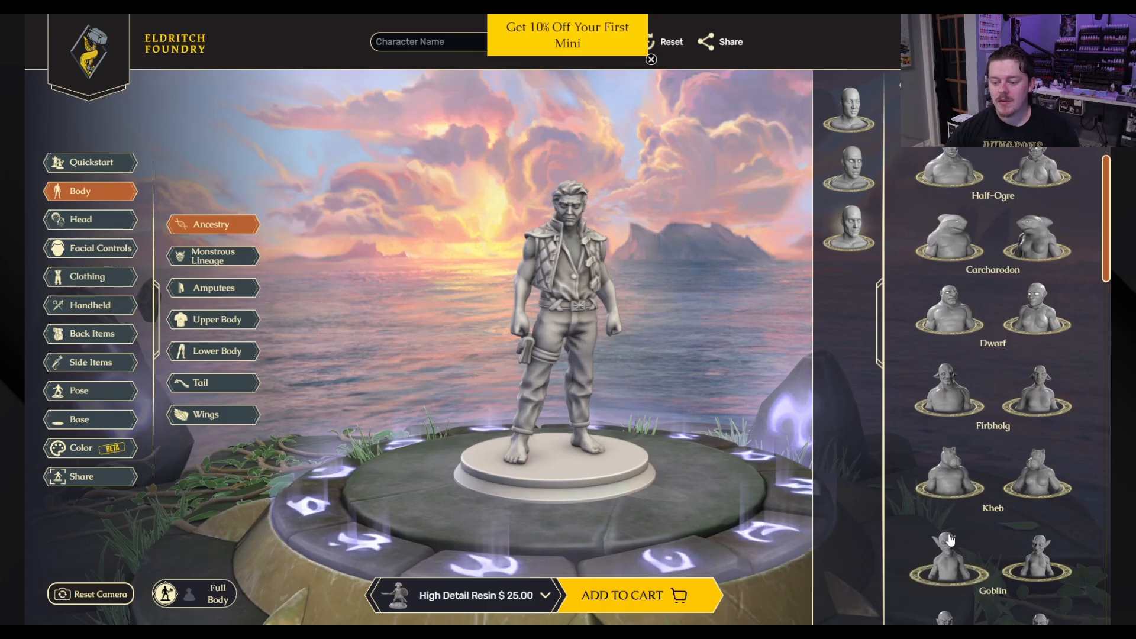
pyautogui.scroll(-6, 950, 540)
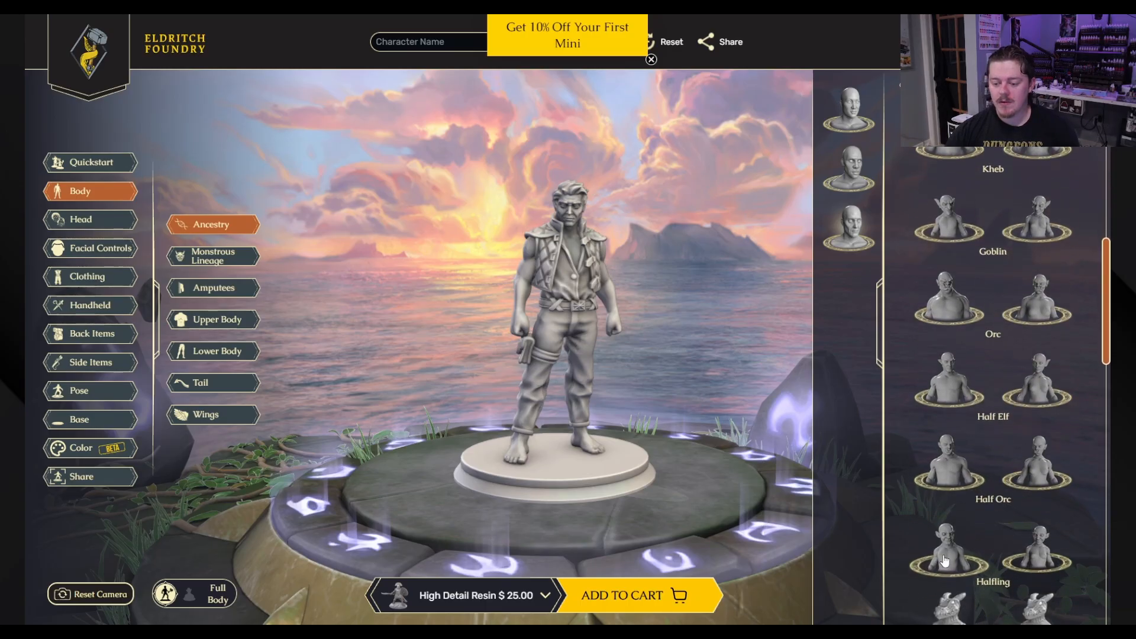
pyautogui.scroll(-4, 947, 560)
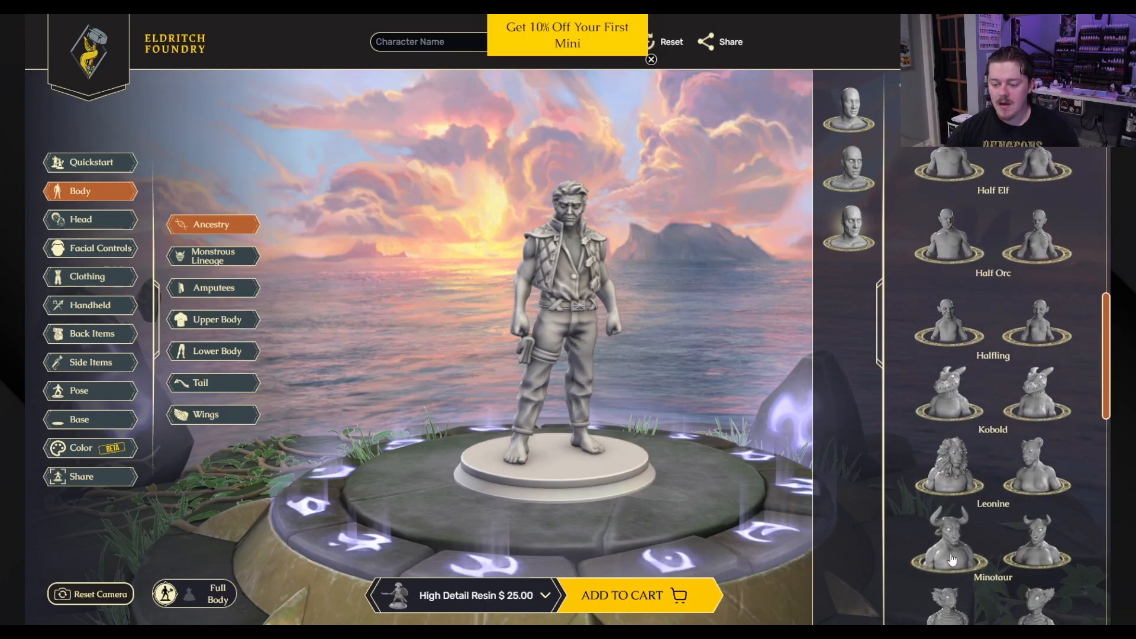
pyautogui.scroll(-4, 952, 560)
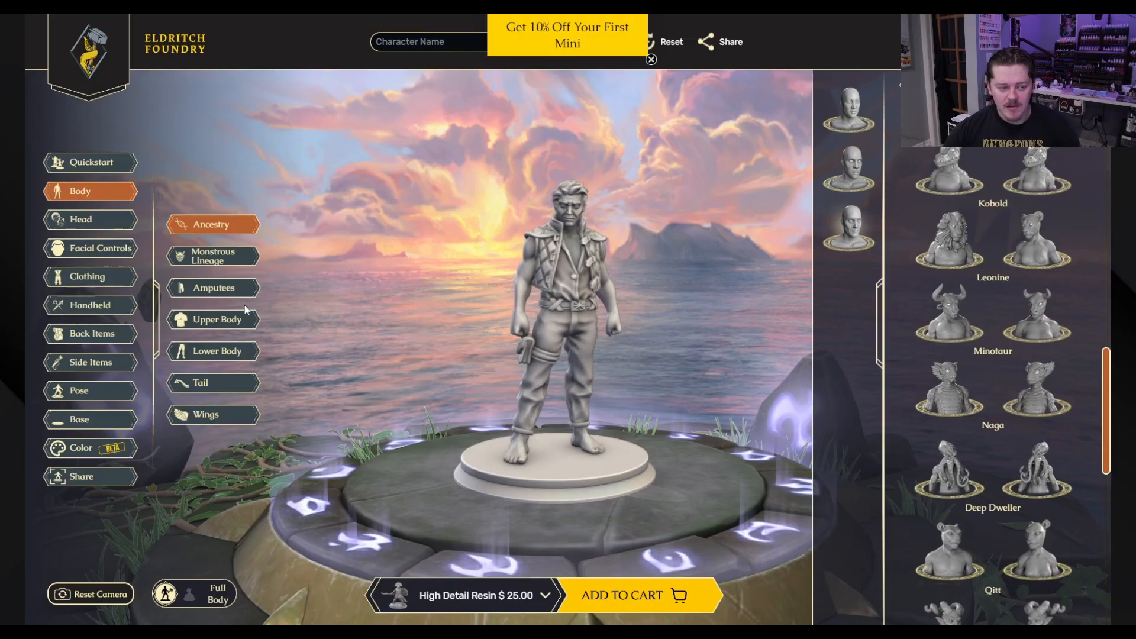
pyautogui.click(89, 391)
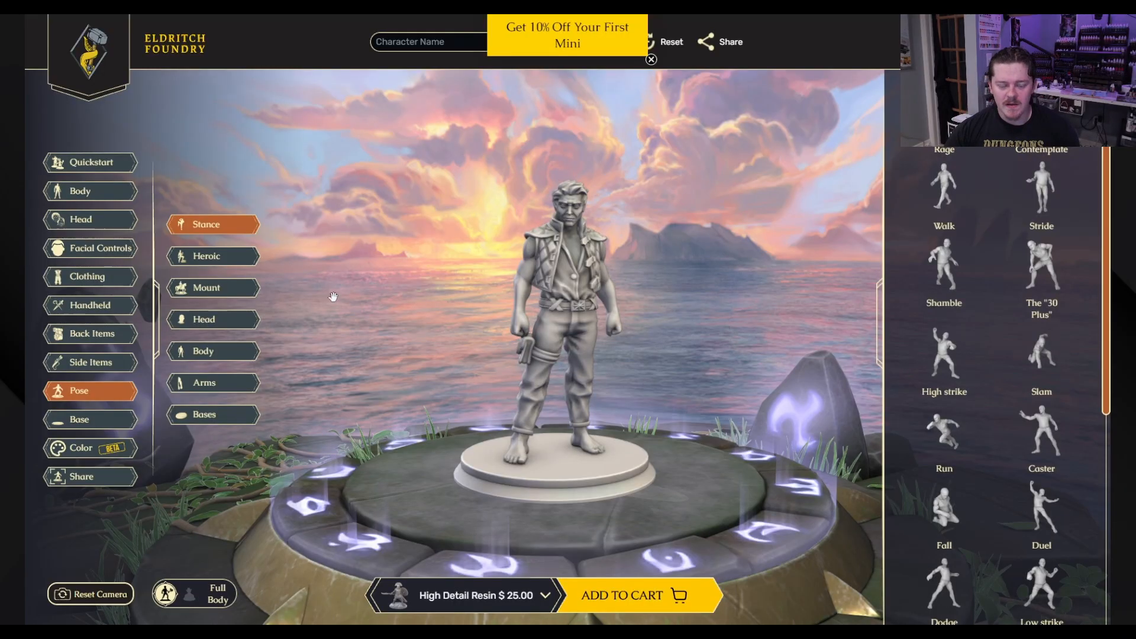
pyautogui.click(209, 288)
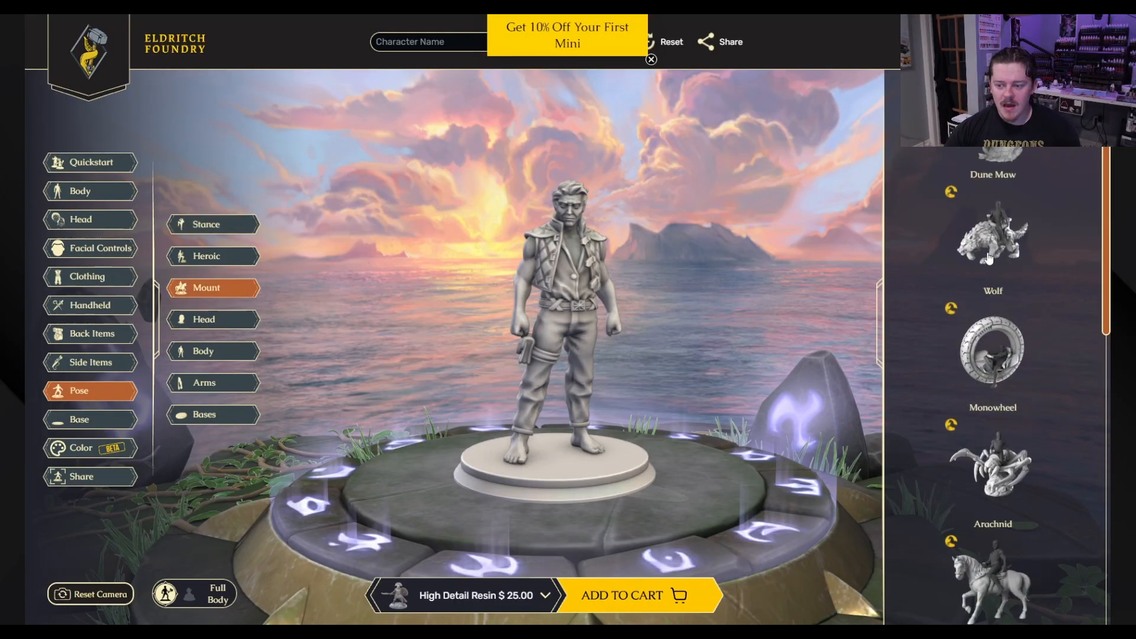
pyautogui.scroll(-9, 1056, 256)
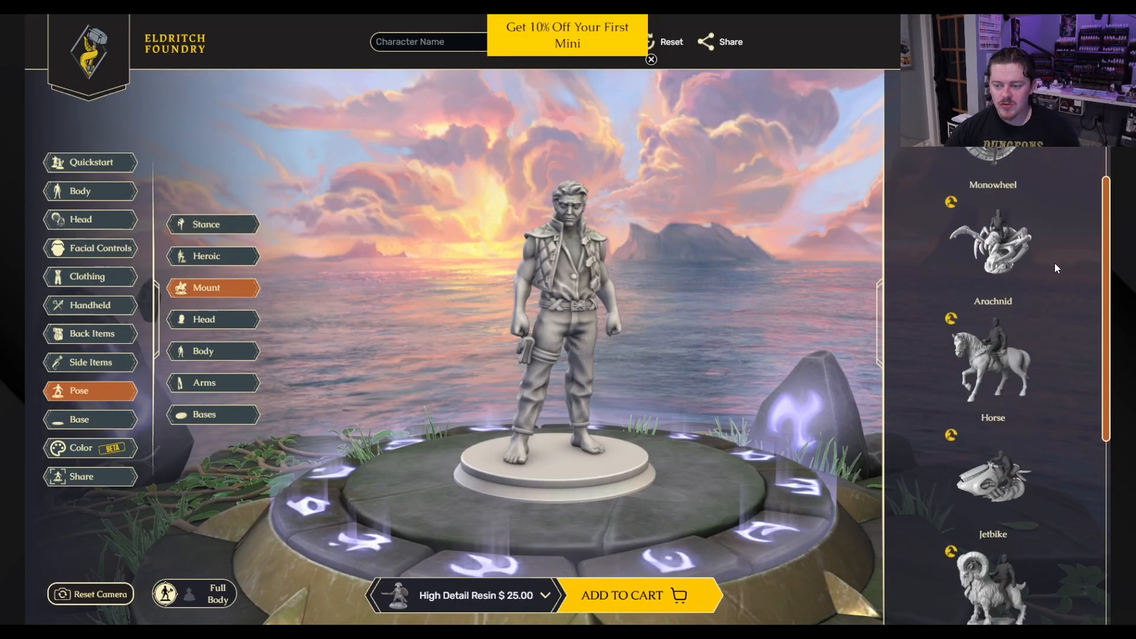
pyautogui.scroll(-2, 1056, 269)
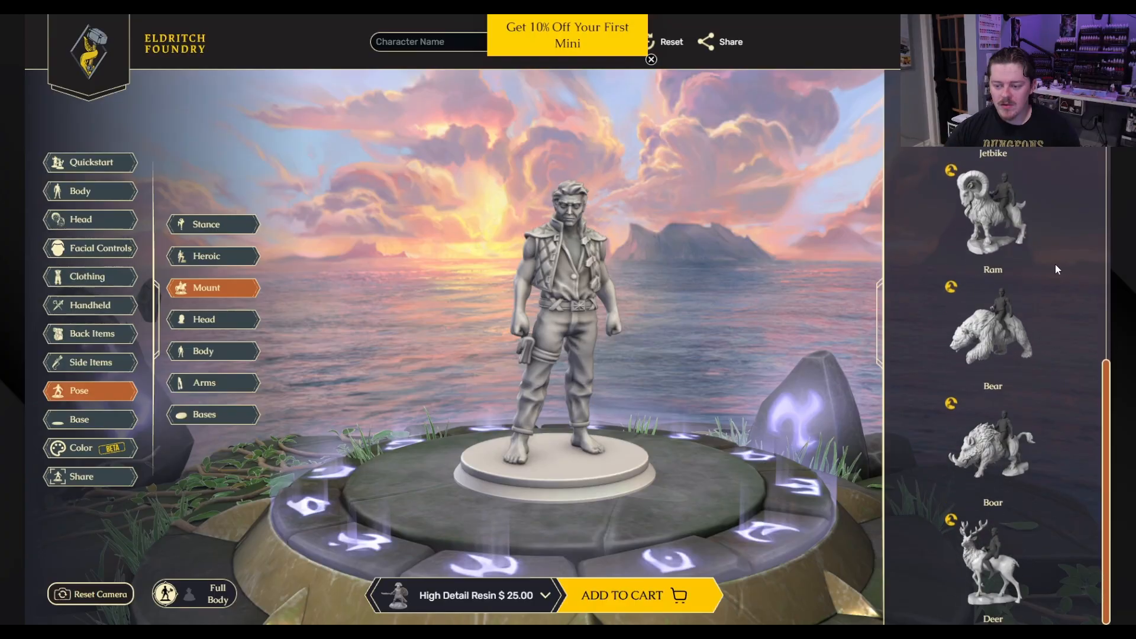
pyautogui.scroll(6, 1056, 270)
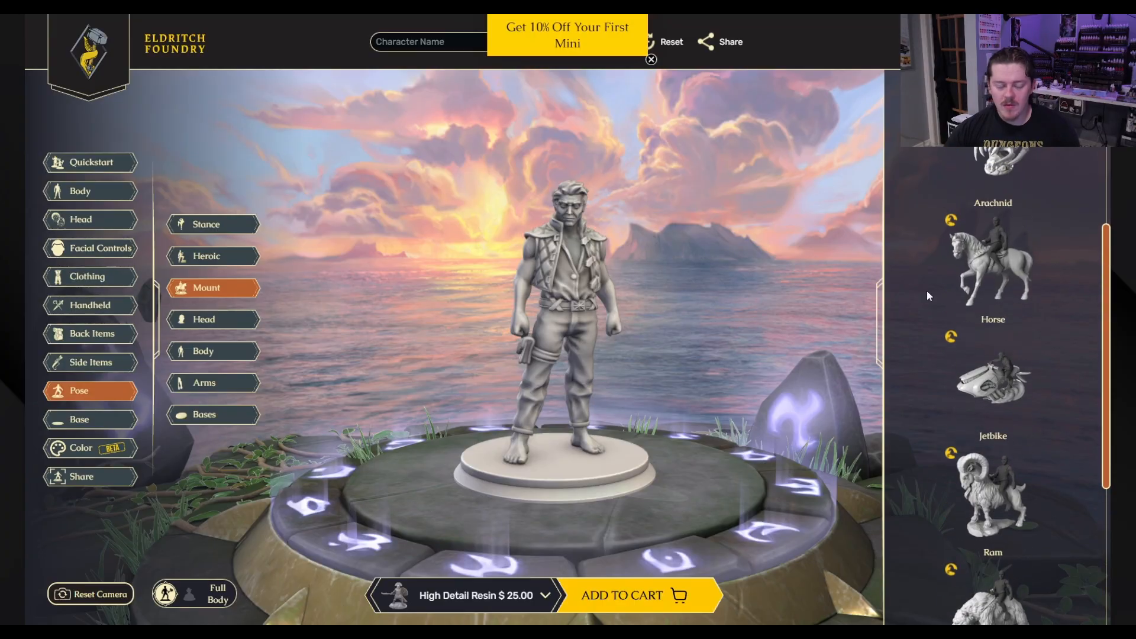
# Step: Change the figure's ancestry to the female Dragonspawn
pyautogui.click(112, 194)
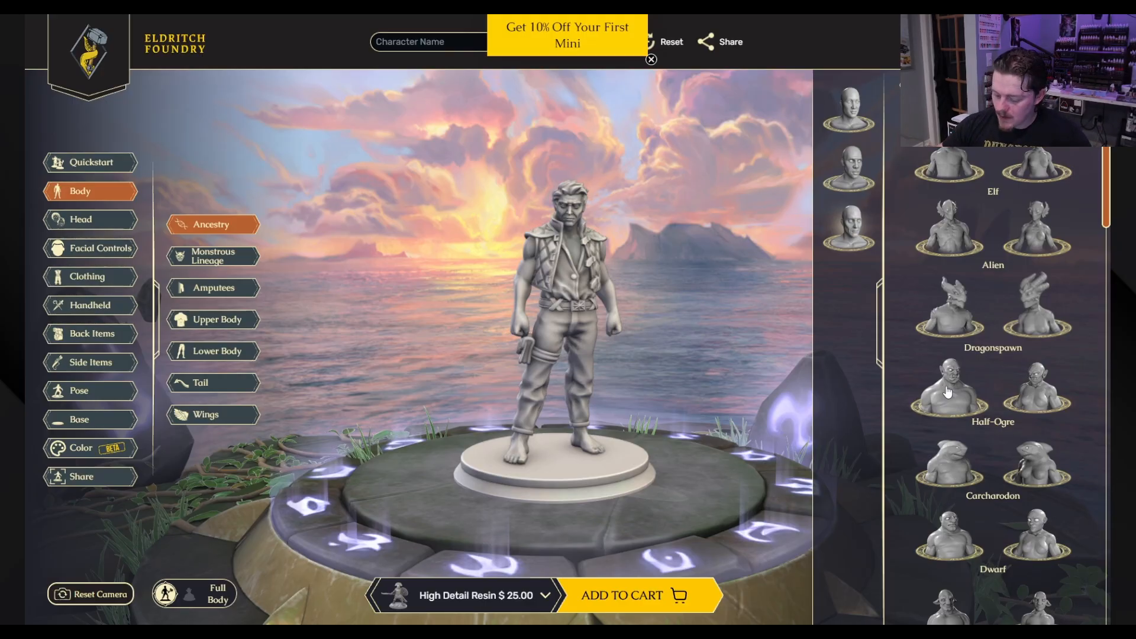
pyautogui.click(1040, 314)
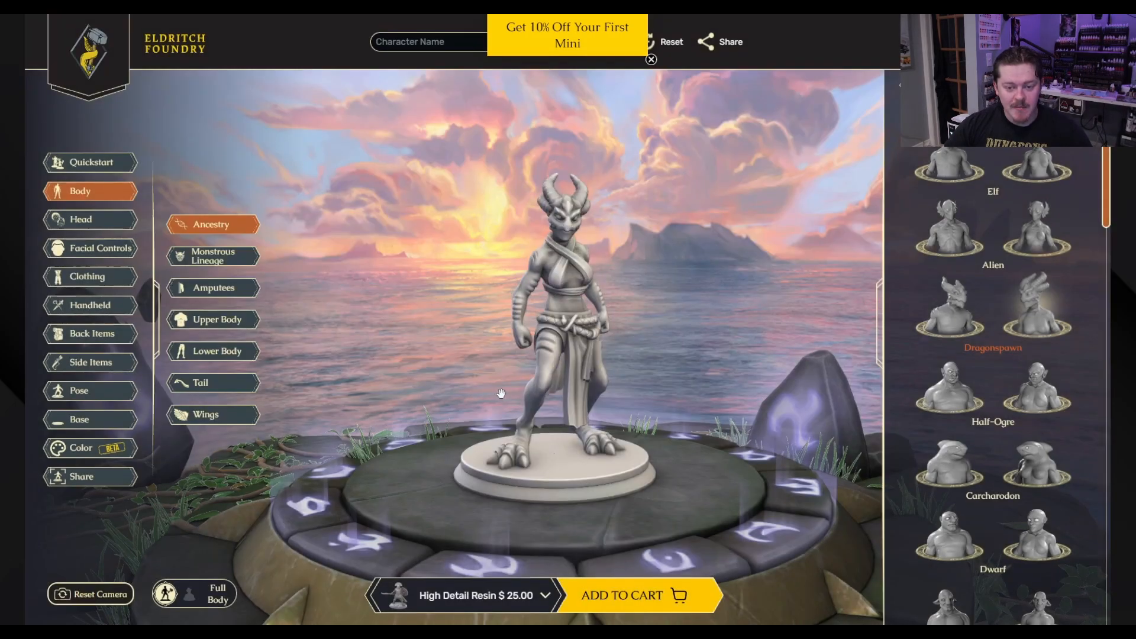
pyautogui.moveTo(660, 397)
pyautogui.mouseDown()
pyautogui.moveTo(631, 401)
pyautogui.moveTo(655, 399)
pyautogui.mouseUp()
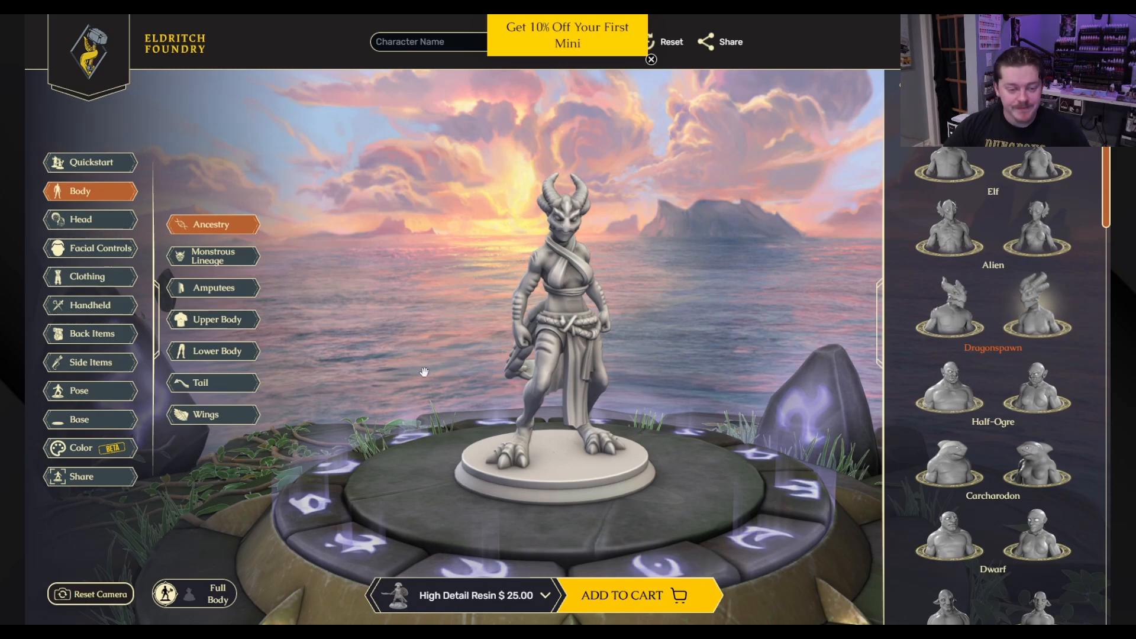
# Step: Widen the shoulders and increase the chest, arm mass and upper-arm extension equally on both sides
pyautogui.click(215, 319)
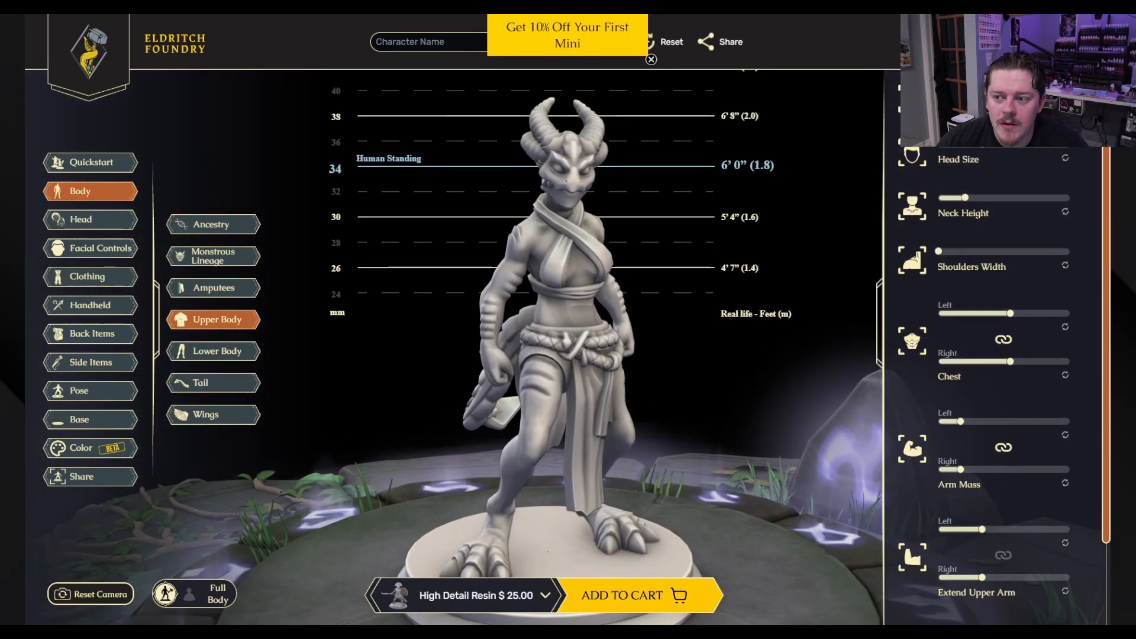
pyautogui.moveTo(939, 251); pyautogui.dragTo(998, 251)
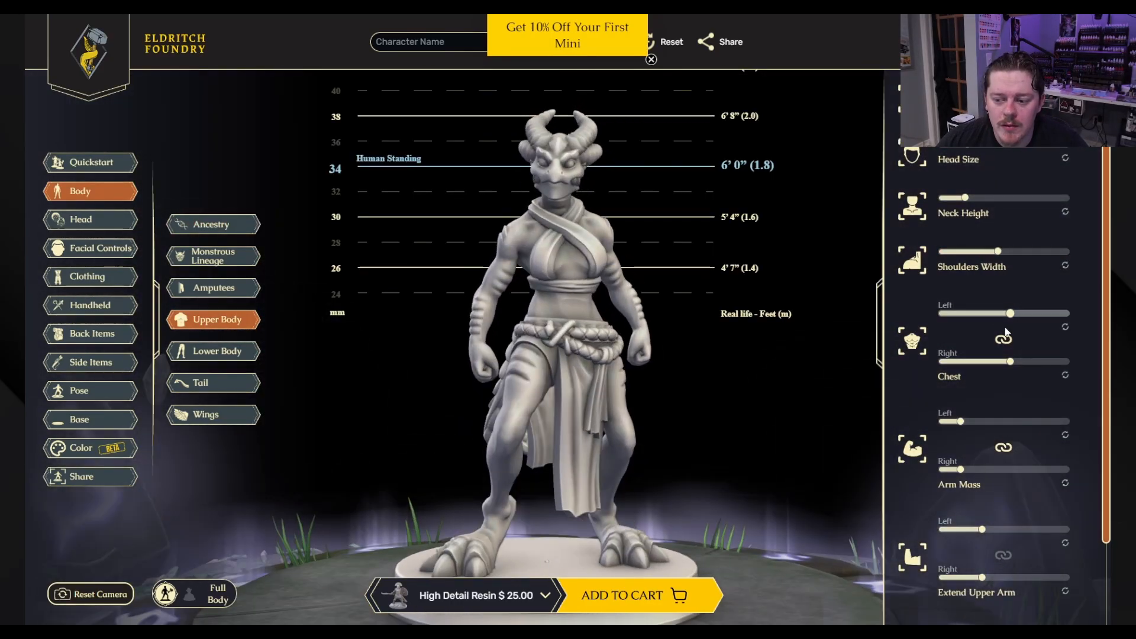
pyautogui.moveTo(1010, 313); pyautogui.dragTo(1022, 318)
pyautogui.moveTo(960, 422); pyautogui.dragTo(987, 421)
pyautogui.moveTo(982, 529); pyautogui.dragTo(998, 529)
pyautogui.scroll(-2, 1000, 532)
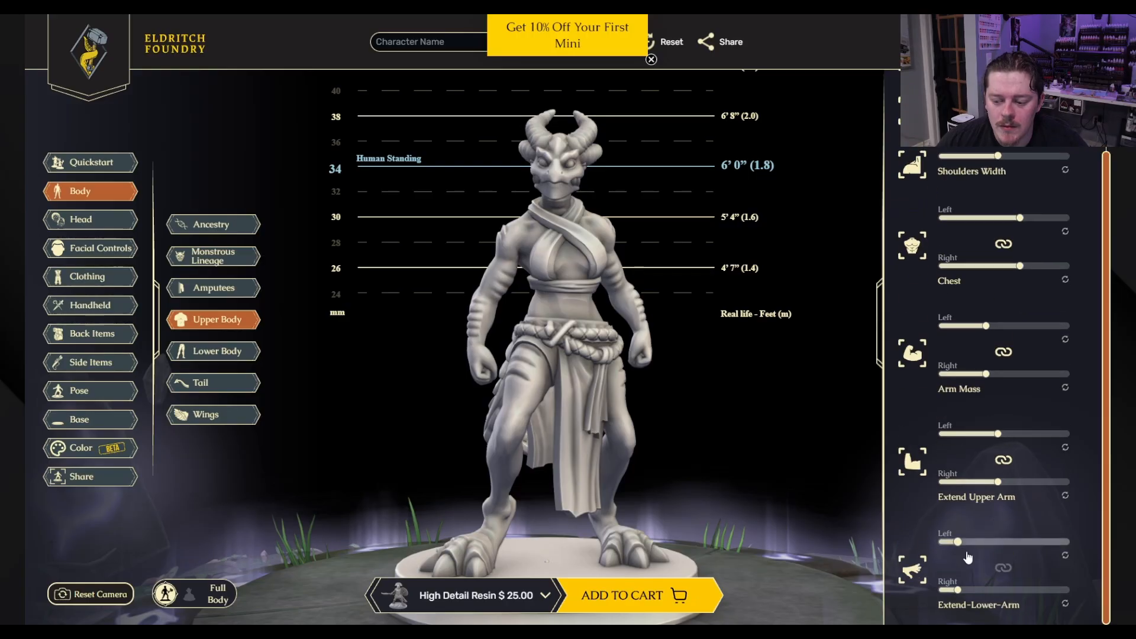
# Step: Enlarge the lower body by raising the butt size and leg mass on both sides
pyautogui.click(637, 445)
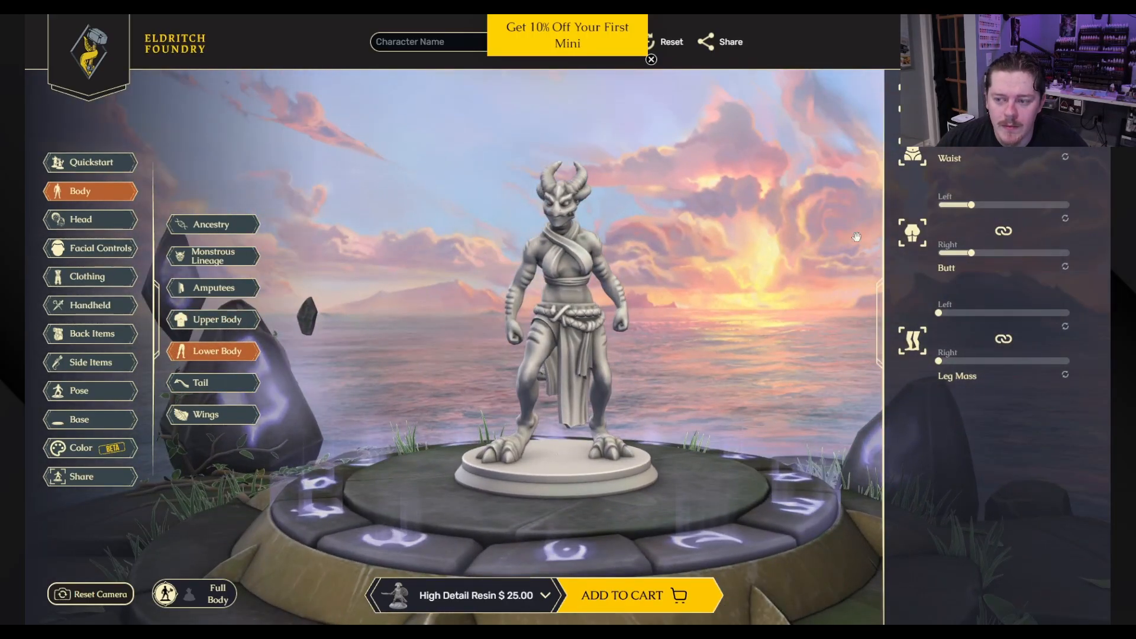
pyautogui.moveTo(972, 205); pyautogui.dragTo(1015, 205)
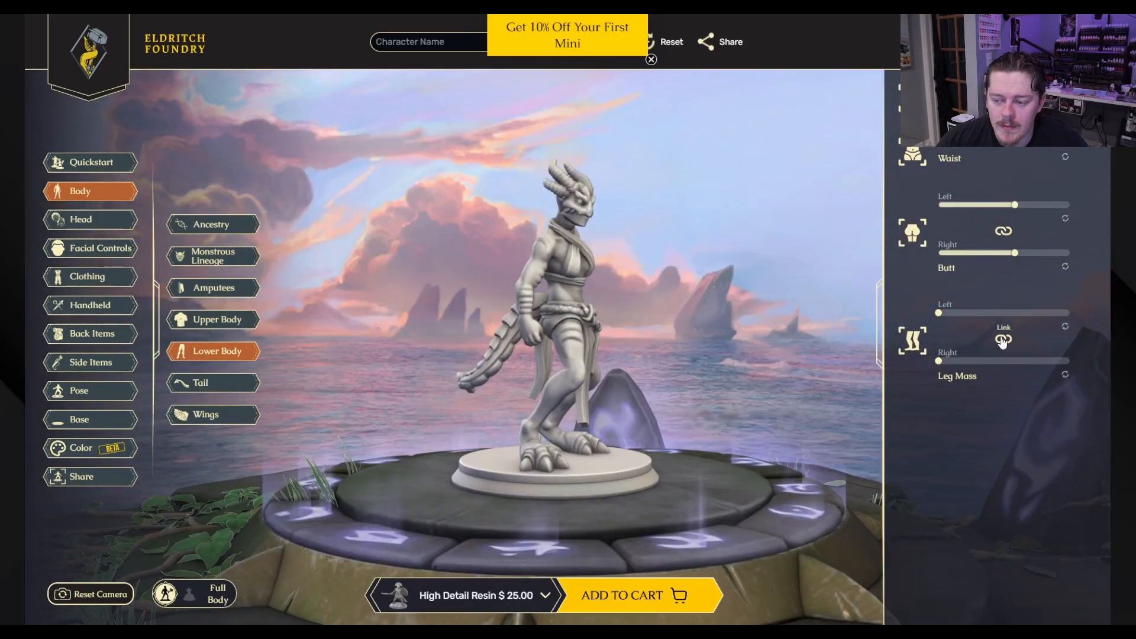
pyautogui.moveTo(939, 314); pyautogui.dragTo(1072, 332)
# Step: Try the Reptilian tail on the figure and restore the Draconic tail
pyautogui.click(199, 383)
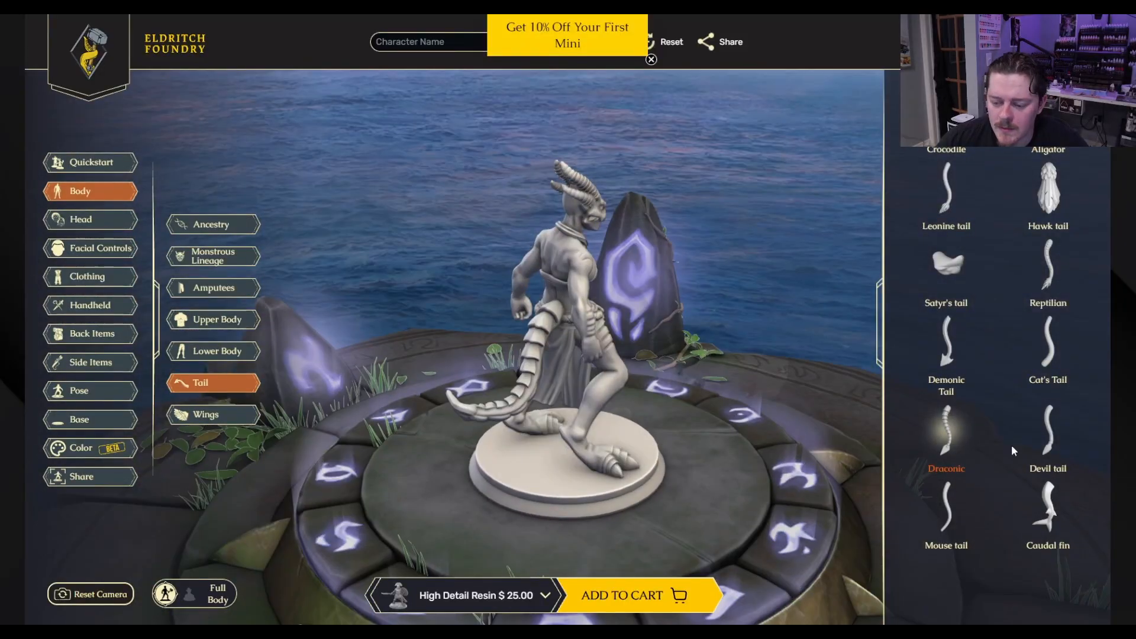
pyautogui.click(1047, 269)
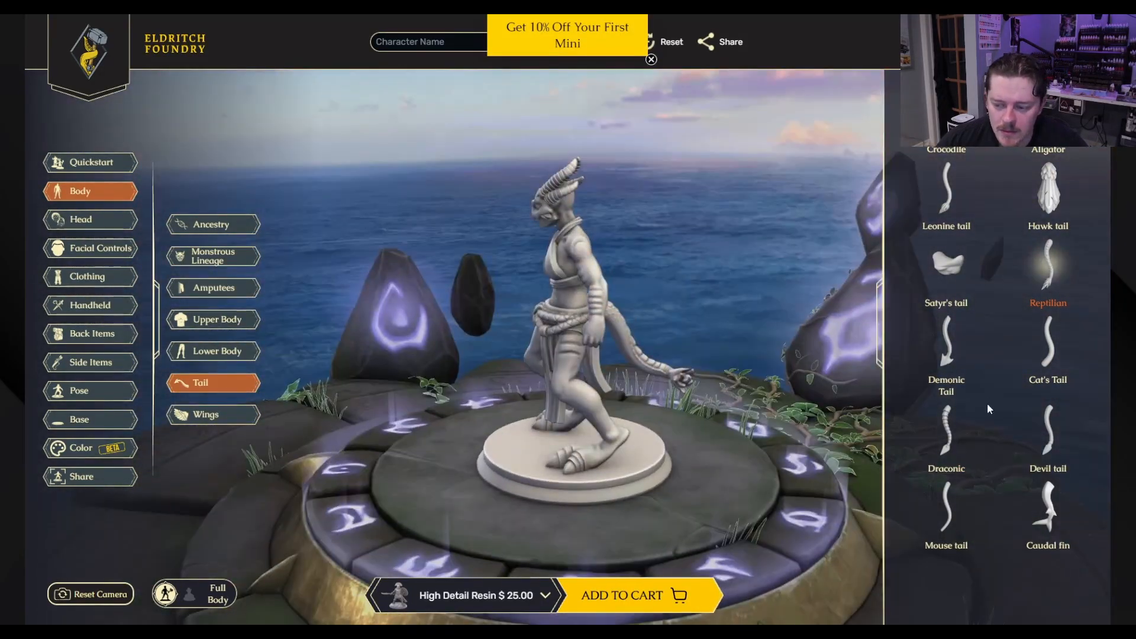
pyautogui.click(953, 429)
pyautogui.click(212, 415)
# Step: Try the Avatar's Double Horns and Avatar's Horns on the head, and settle on the Stag horn pair
pyautogui.click(80, 219)
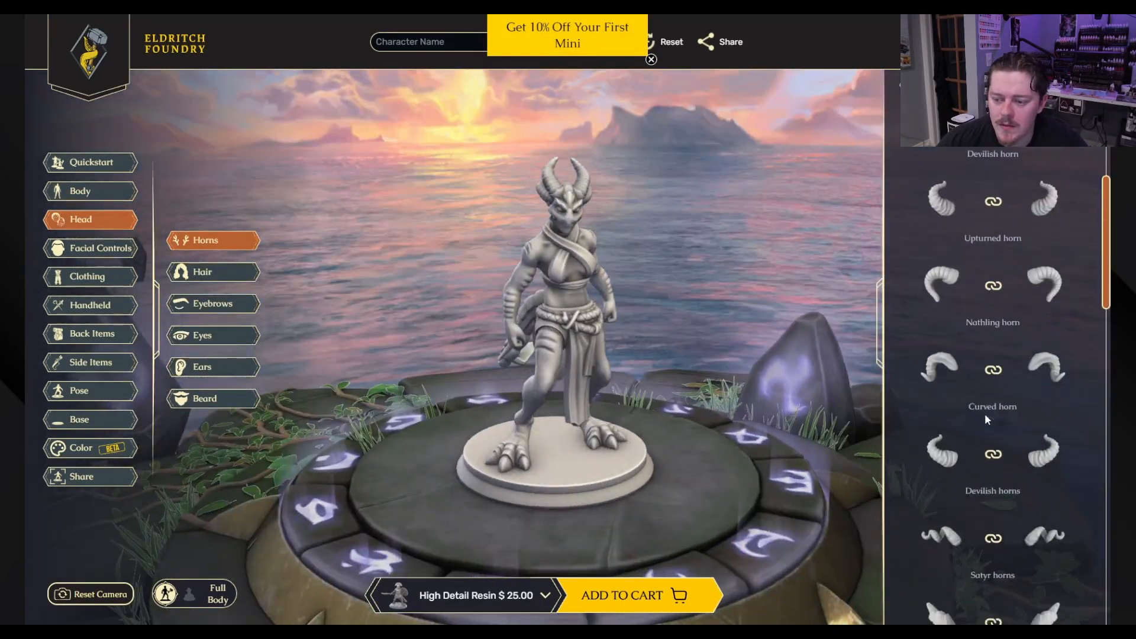
pyautogui.scroll(-20, 986, 419)
pyautogui.click(941, 317)
pyautogui.click(942, 399)
pyautogui.moveTo(675, 414); pyautogui.dragTo(603, 373)
pyautogui.click(946, 576)
pyautogui.moveTo(668, 361); pyautogui.dragTo(769, 379)
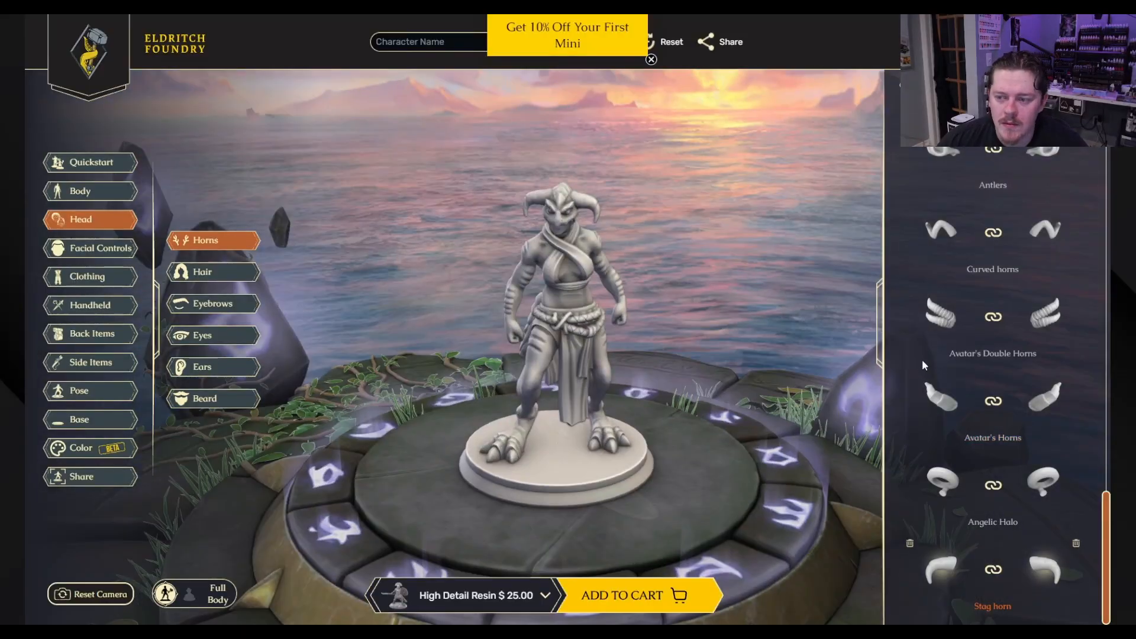
pyautogui.scroll(2, 930, 331)
# Step: Look through the mount poses and the hair, eyebrow and eye options for the head
pyautogui.click(122, 392)
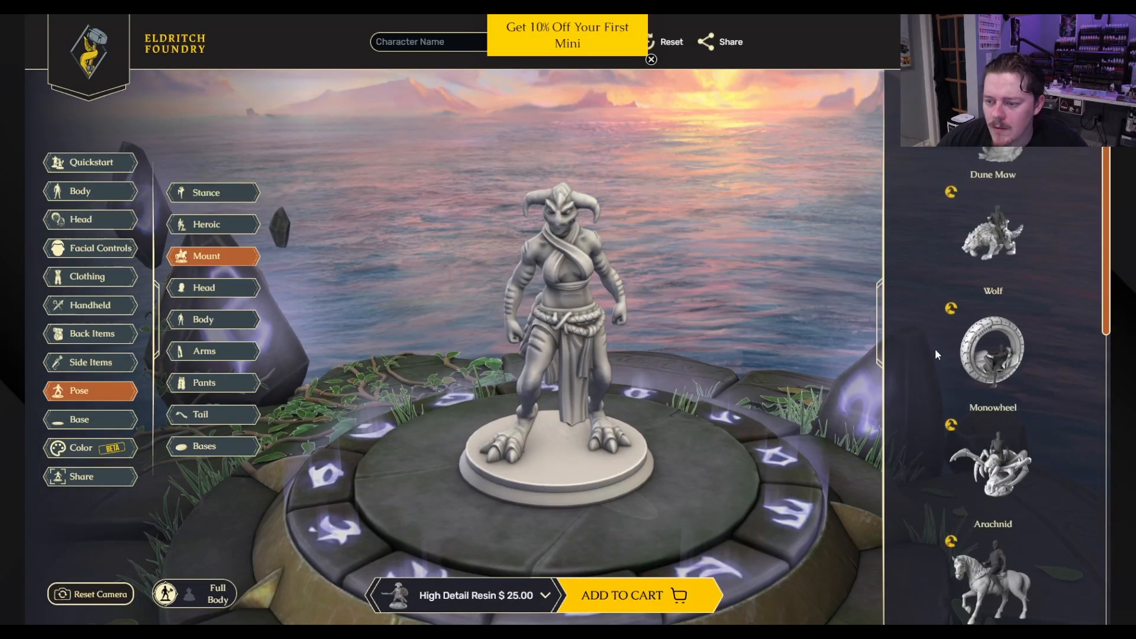
pyautogui.scroll(-8, 1026, 281)
pyautogui.scroll(8, 1026, 280)
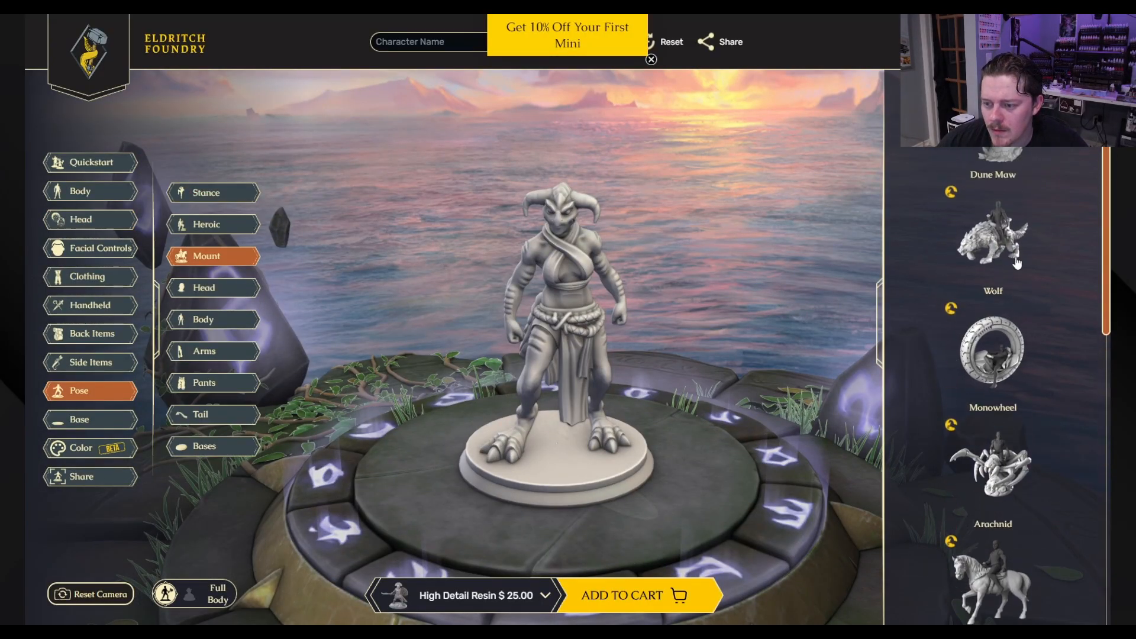
pyautogui.scroll(-10, 1025, 280)
pyautogui.scroll(5, 1027, 284)
pyautogui.moveTo(708, 385); pyautogui.dragTo(264, 262)
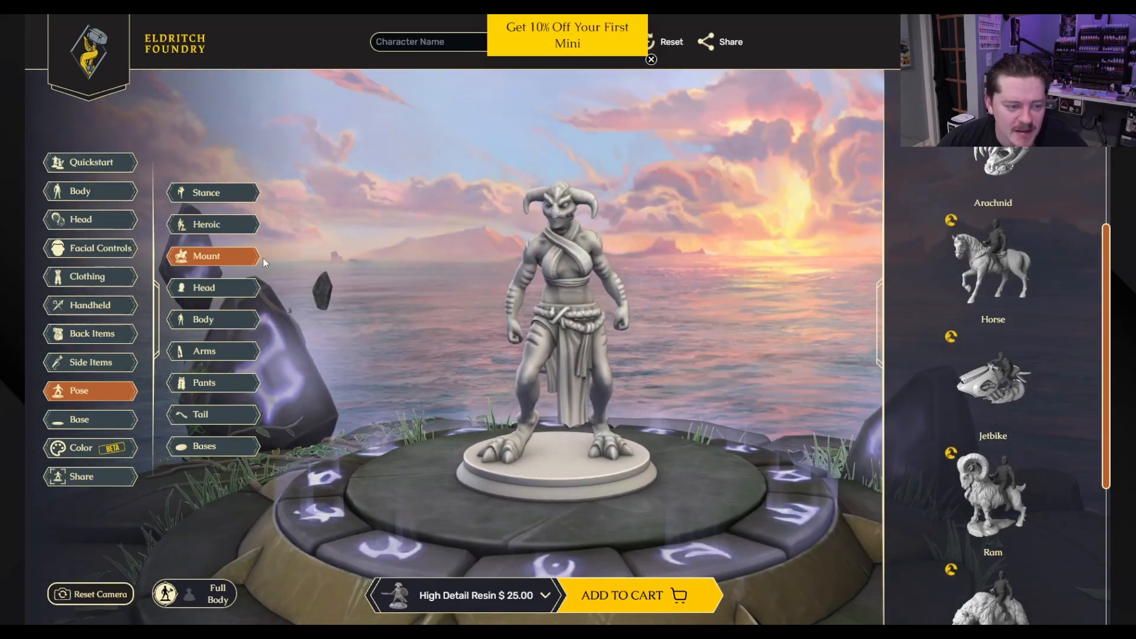
pyautogui.click(94, 192)
pyautogui.moveTo(678, 313); pyautogui.dragTo(701, 322)
pyautogui.click(94, 220)
pyautogui.click(213, 272)
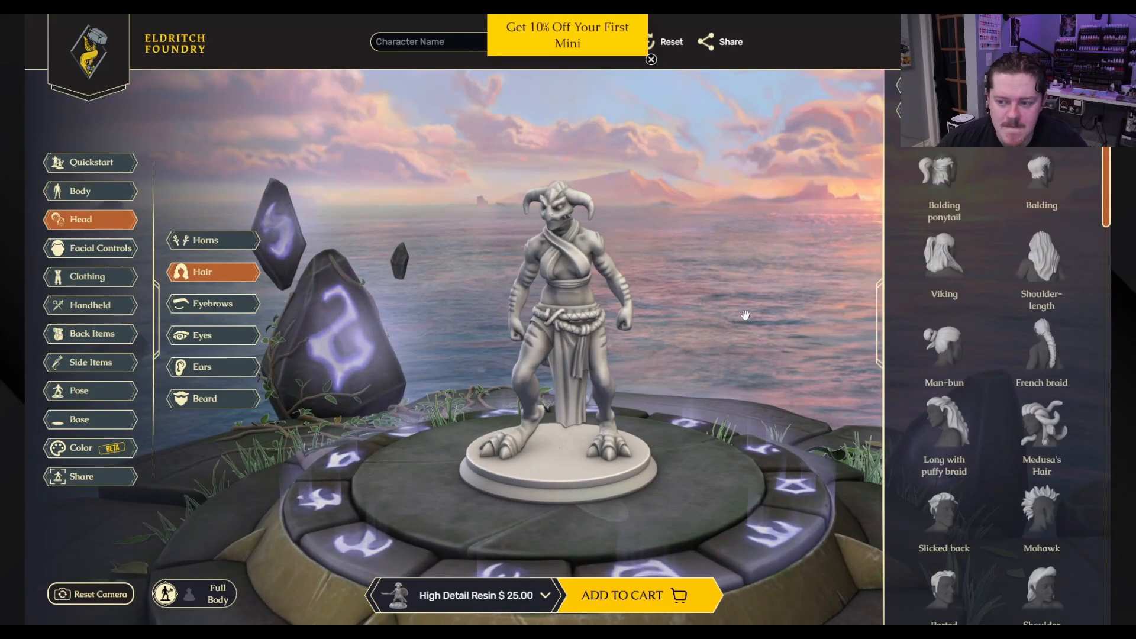
pyautogui.click(213, 303)
pyautogui.click(213, 336)
# Step: Look through the ear styles and clear the Human ears selection from the head
pyautogui.click(213, 367)
pyautogui.scroll(-14, 968, 290)
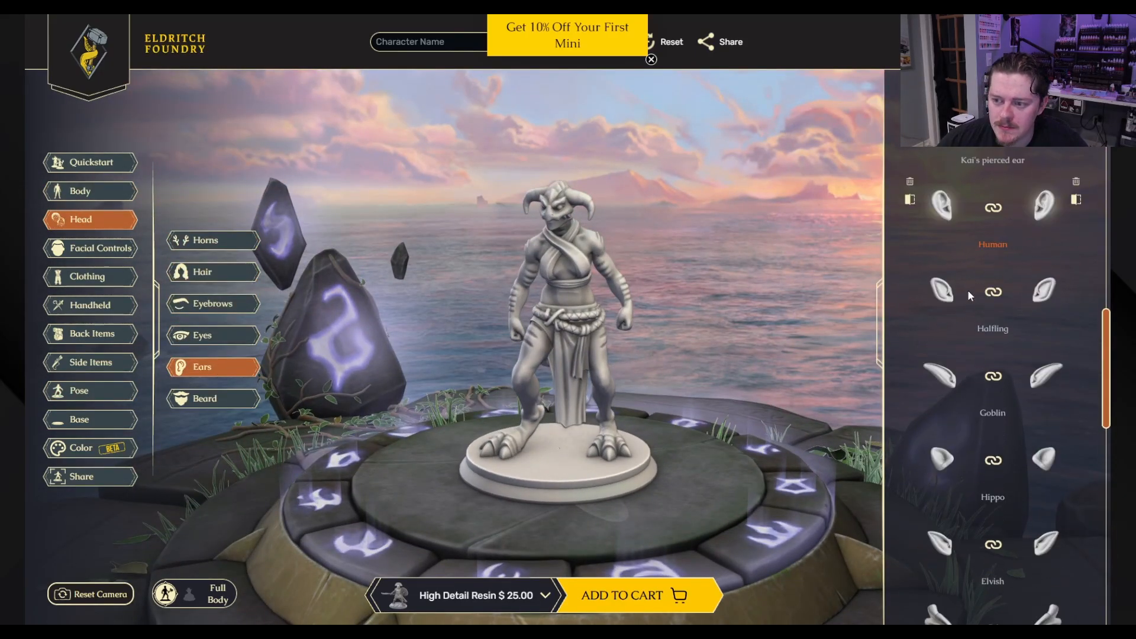
pyautogui.scroll(1, 967, 289)
pyautogui.scroll(4, 701, 227)
pyautogui.moveTo(823, 213); pyautogui.dragTo(841, 308)
pyautogui.scroll(10, 971, 378)
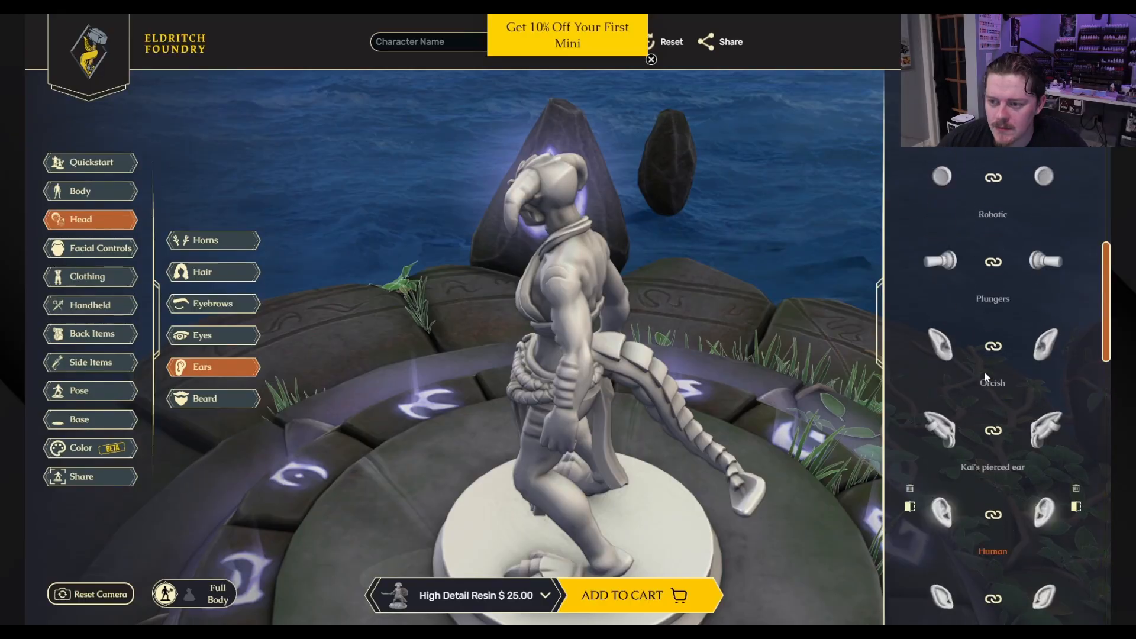
pyautogui.scroll(3, 985, 370)
pyautogui.scroll(-16, 985, 370)
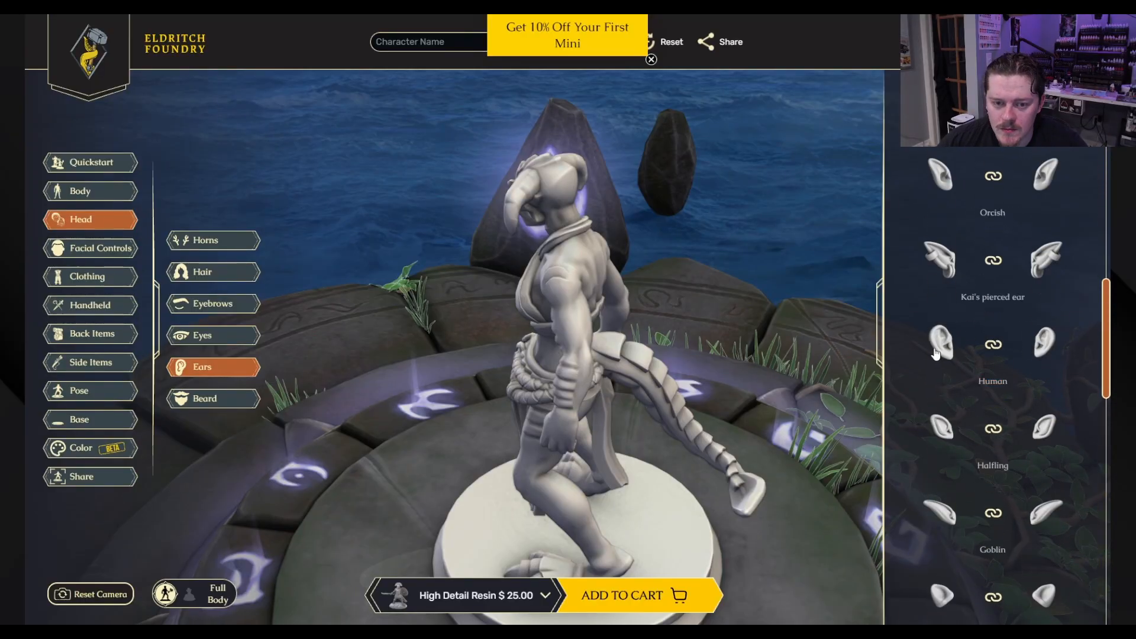
# Step: Examine the facial adjustments for the eyebrows, eyes, nose, cheekbones and jaw
pyautogui.moveTo(651, 296); pyautogui.dragTo(815, 219)
pyautogui.click(90, 248)
pyautogui.click(213, 256)
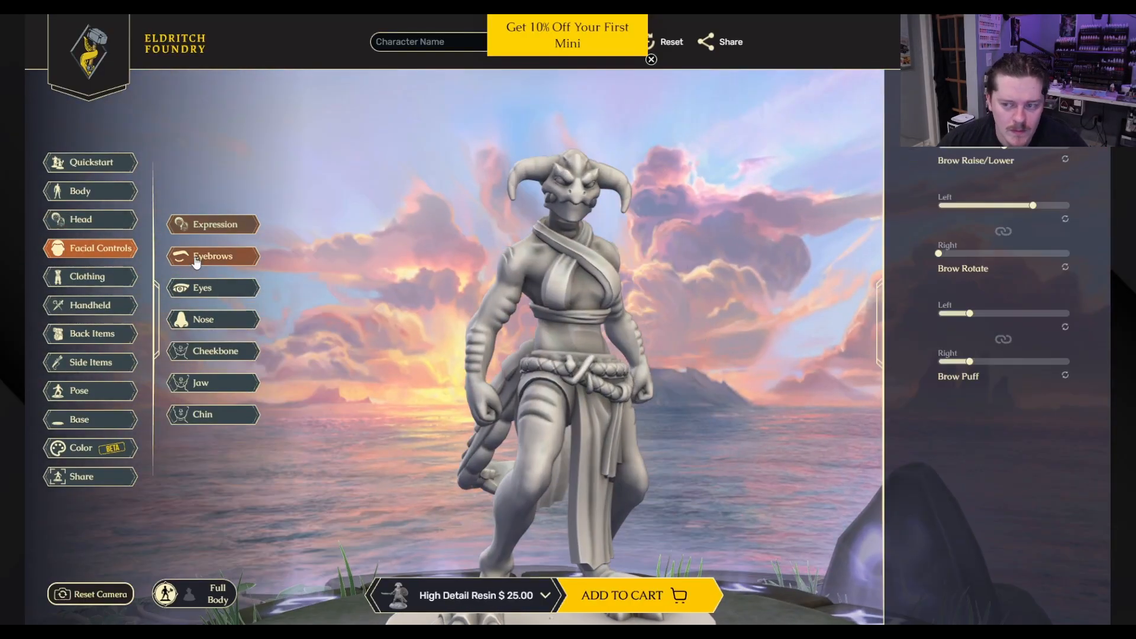
pyautogui.click(225, 288)
pyautogui.click(210, 320)
pyautogui.click(213, 352)
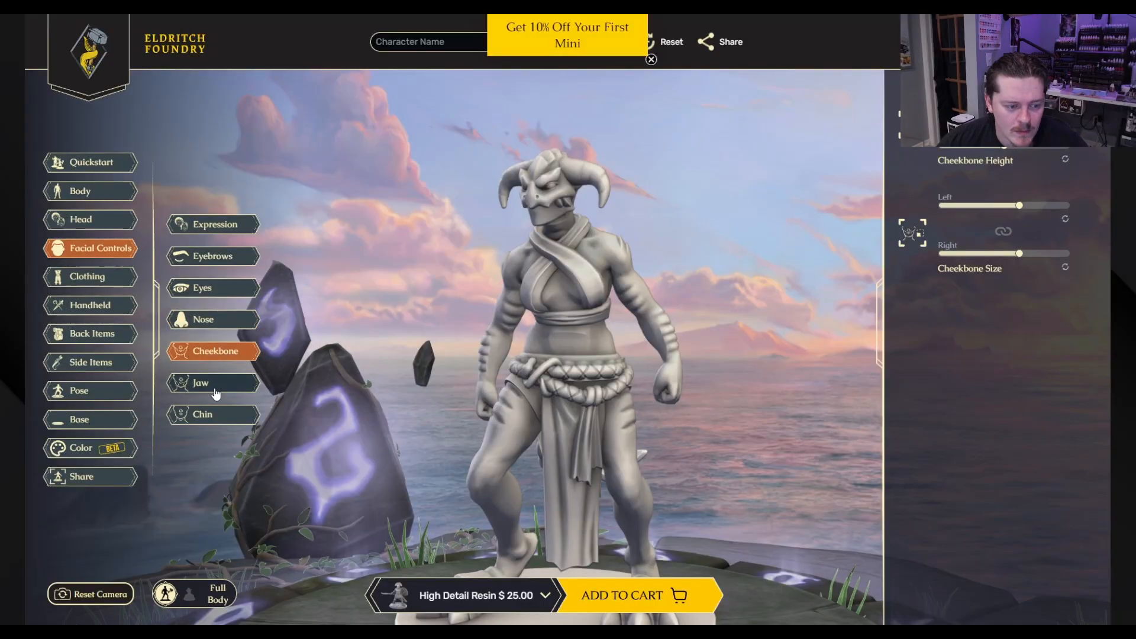
pyautogui.click(215, 385)
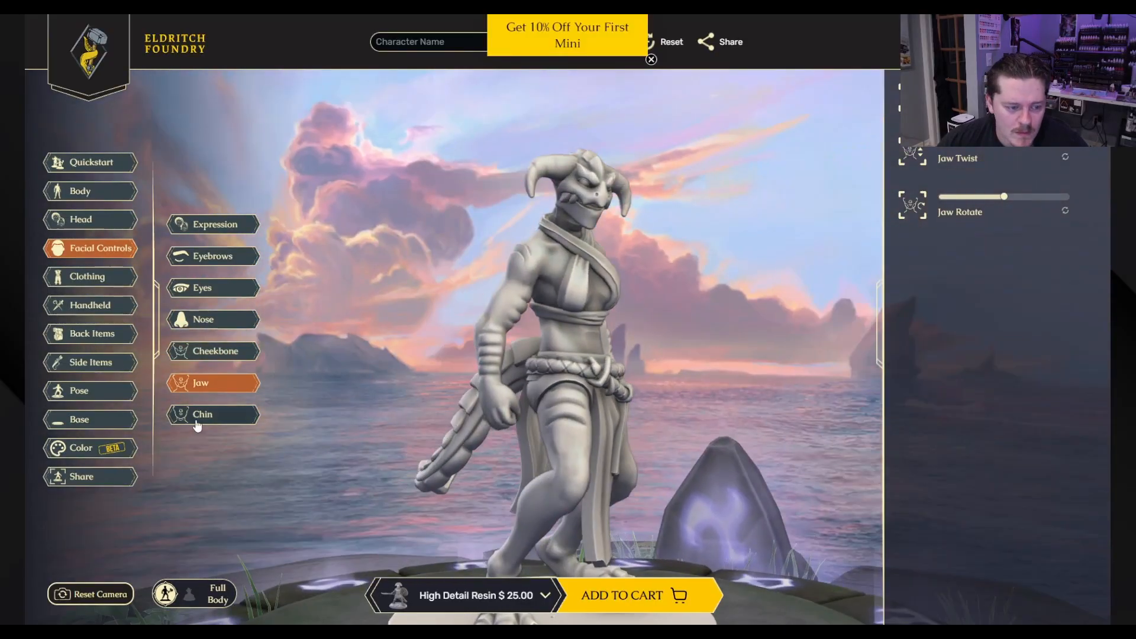
# Step: Try the Caped gorget as neckwear and dress the figure in the Decayed shawl instead
pyautogui.click(89, 277)
pyautogui.click(213, 209)
pyautogui.click(214, 240)
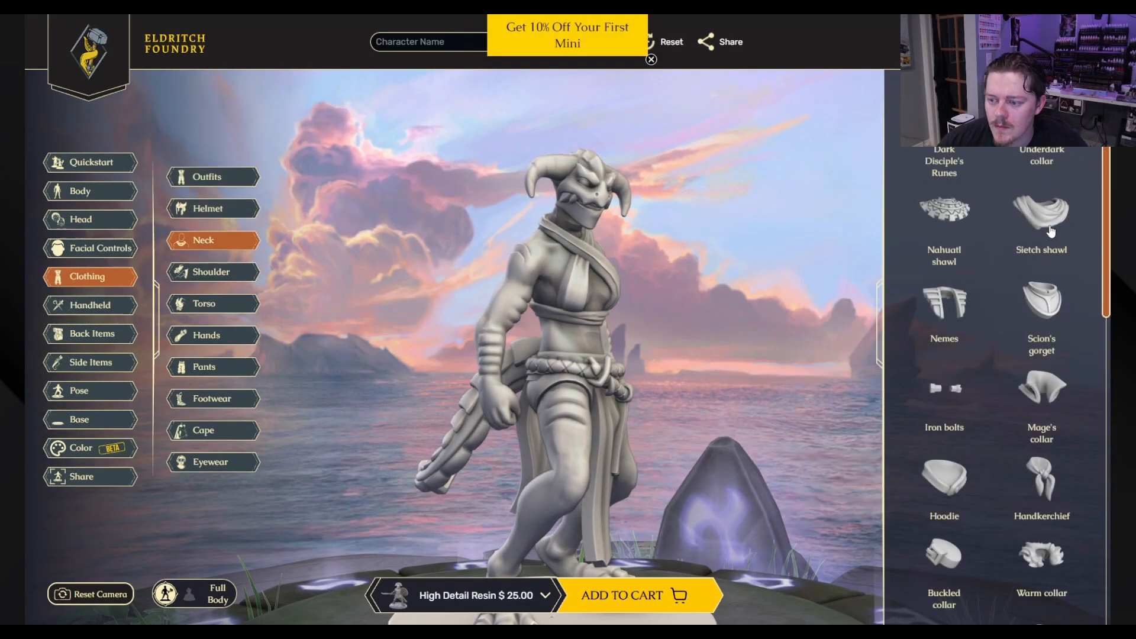
pyautogui.scroll(-3, 964, 374)
pyautogui.scroll(-9, 964, 374)
pyautogui.click(964, 379)
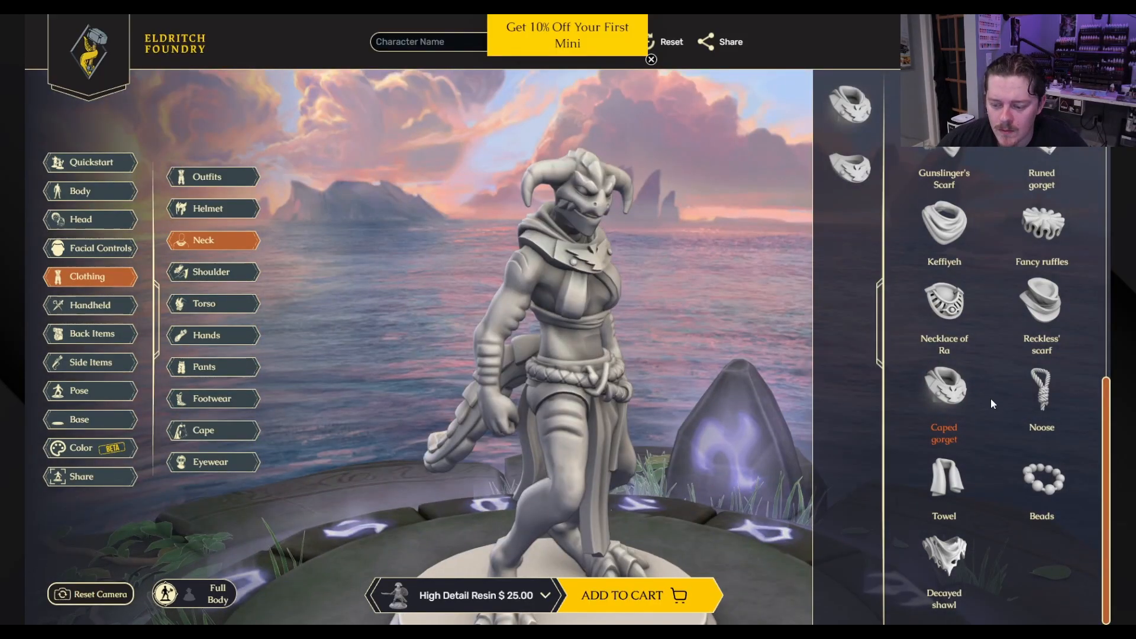
pyautogui.click(947, 554)
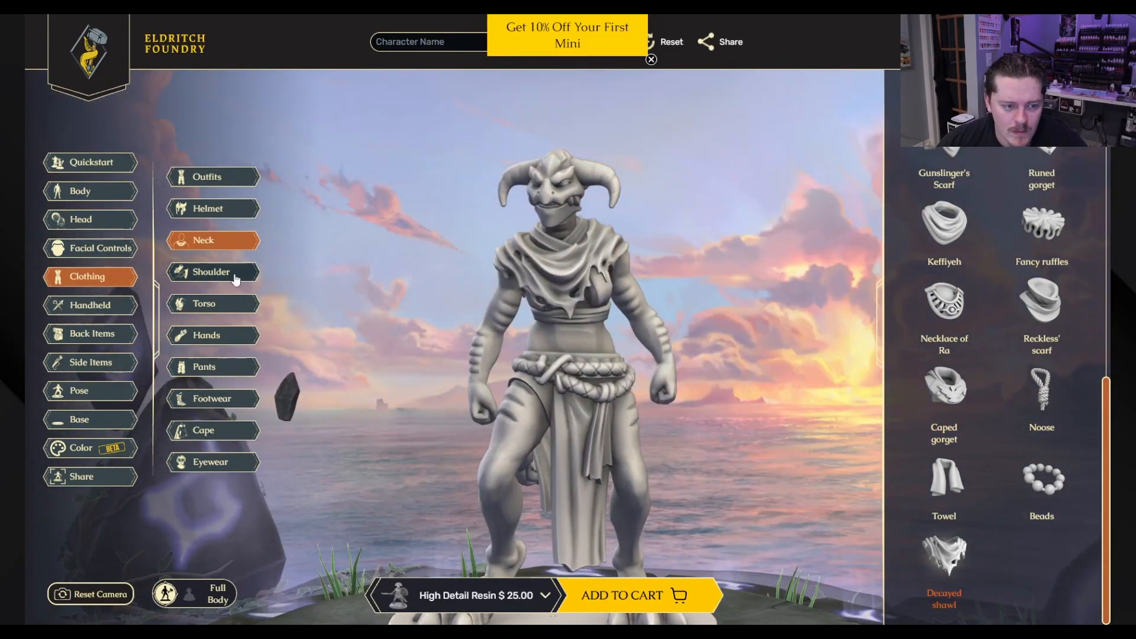
# Step: Try the Guardian pauldron on both shoulders and replace it with the Warleader's shoulderguard
pyautogui.click(213, 272)
pyautogui.scroll(-5, 978, 332)
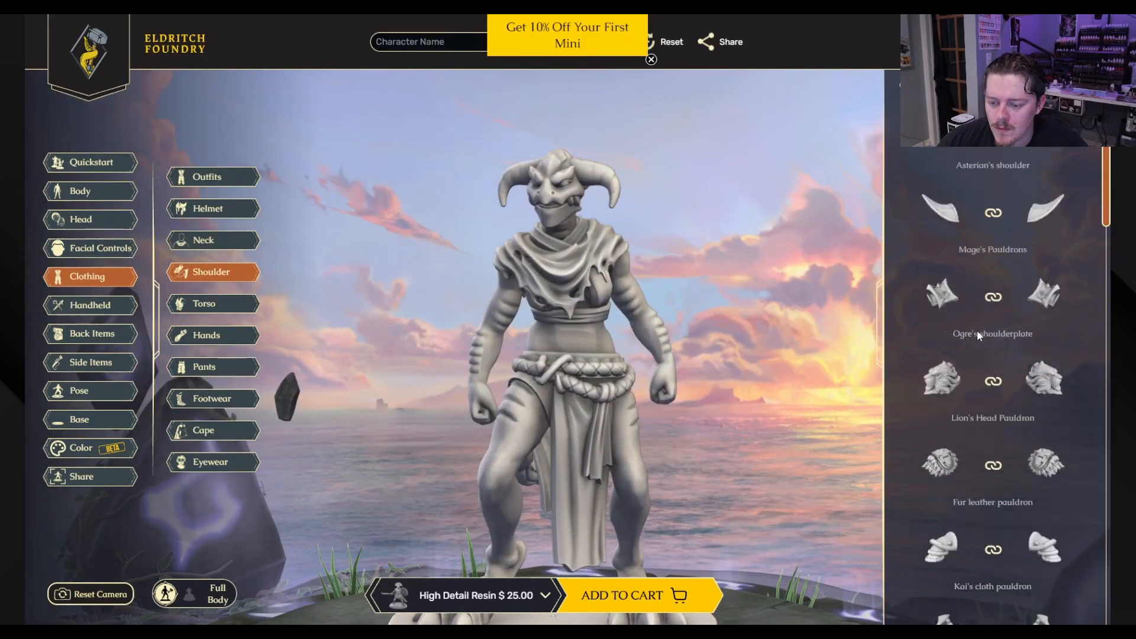
pyautogui.scroll(-2, 953, 355)
pyautogui.click(944, 400)
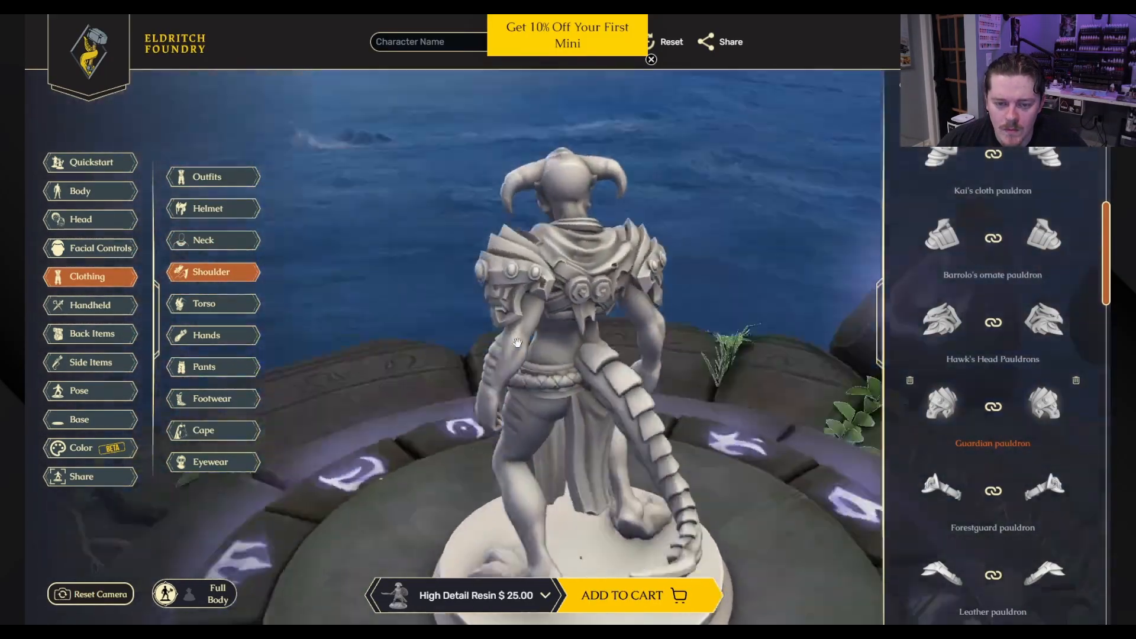
pyautogui.scroll(-2, 991, 382)
pyautogui.scroll(-7, 992, 382)
pyautogui.click(942, 261)
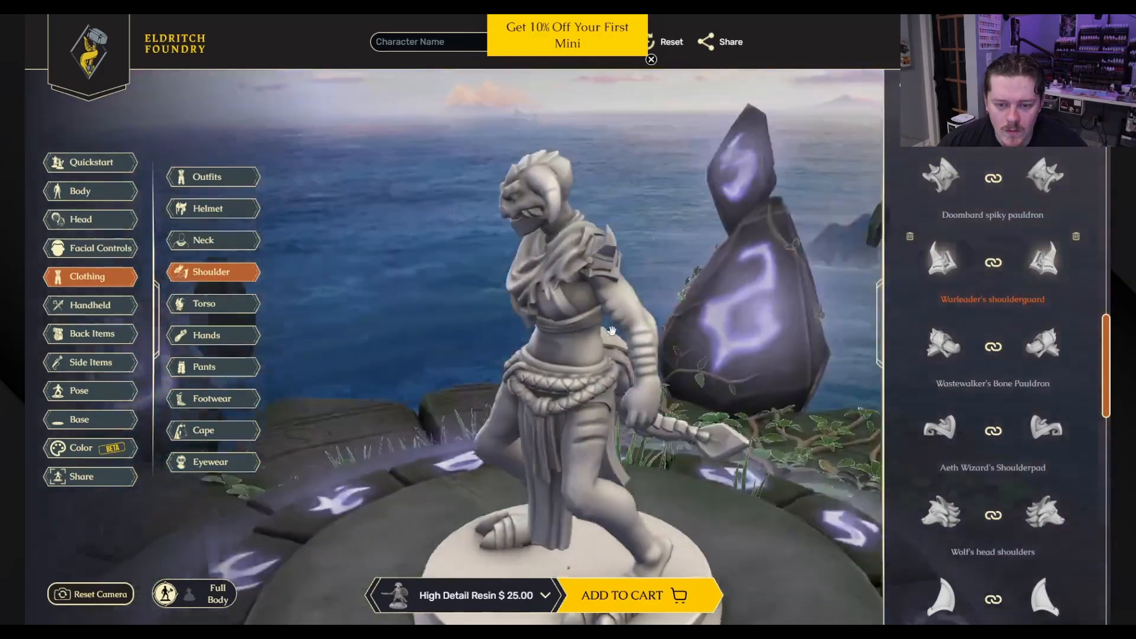
# Step: Compare the Spiky, Knightly, Death Knight's and Metal pauldrons on the shoulders and return to the Warleader's shoulderguard
pyautogui.scroll(-6, 1003, 363)
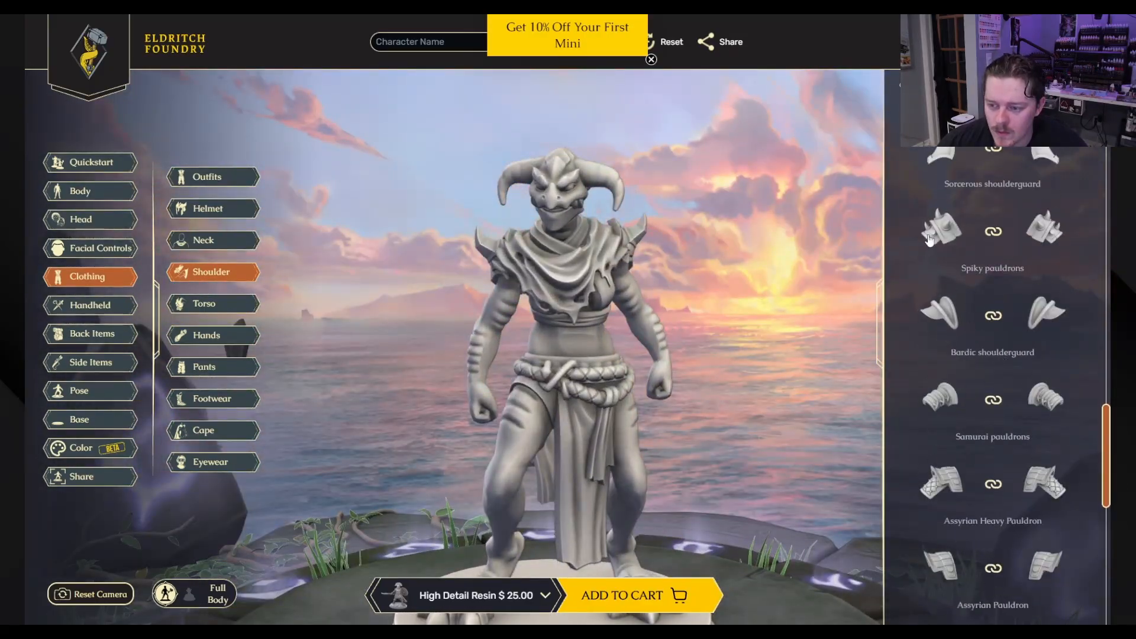
pyautogui.click(942, 228)
pyautogui.scroll(-9, 954, 349)
pyautogui.moveTo(791, 281); pyautogui.dragTo(799, 314)
pyautogui.click(952, 347)
pyautogui.scroll(-1, 994, 398)
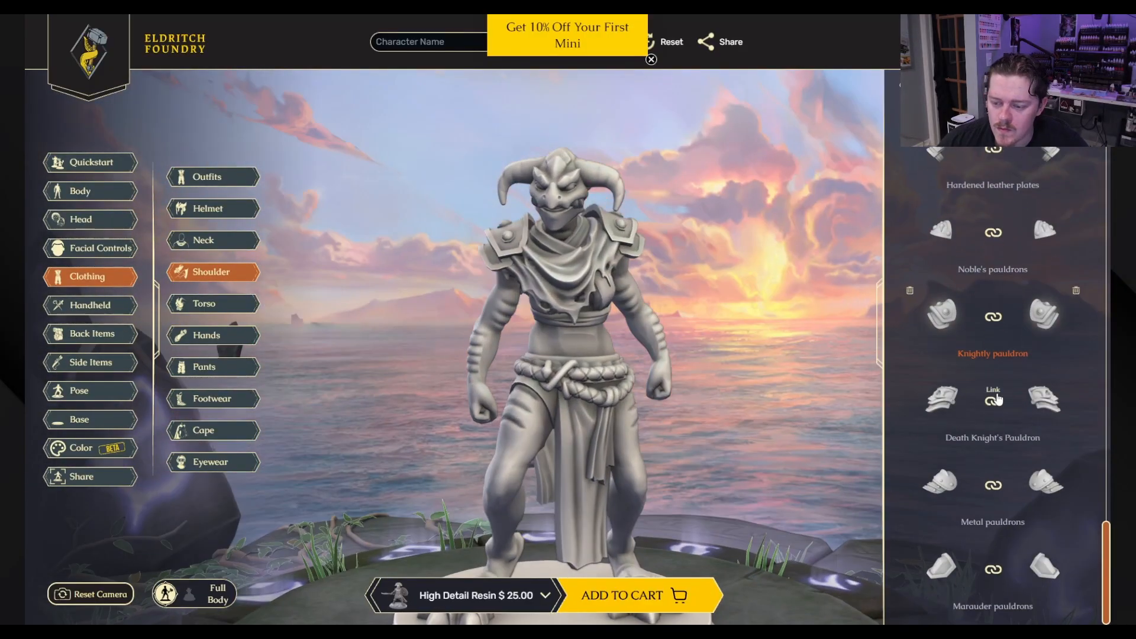
pyautogui.click(944, 400)
pyautogui.click(948, 482)
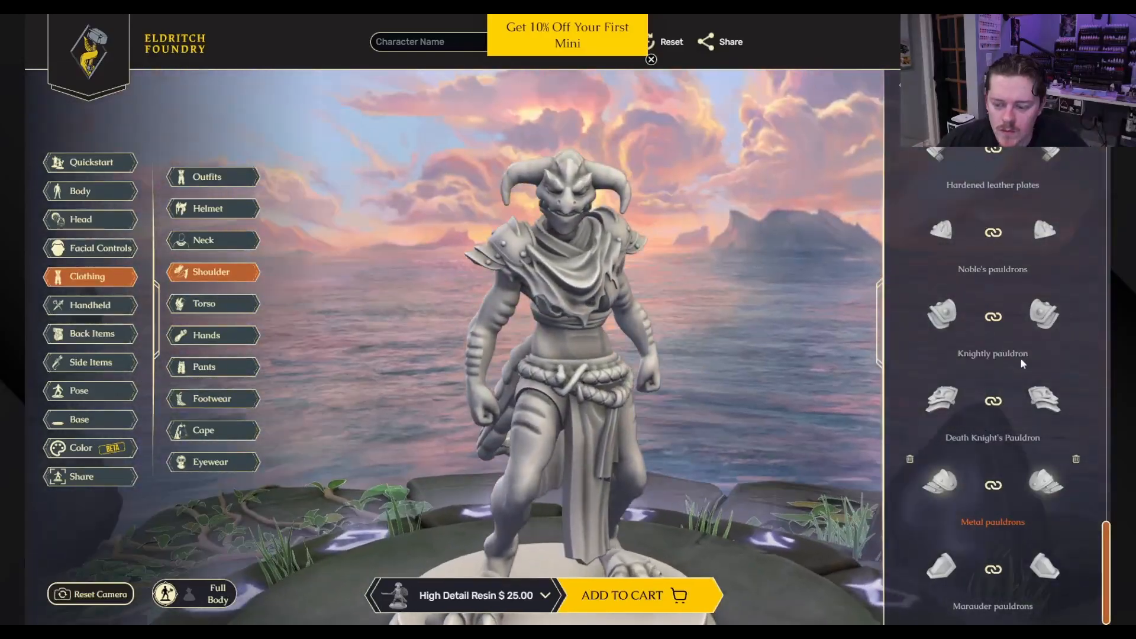
pyautogui.scroll(10, 965, 485)
pyautogui.click(943, 407)
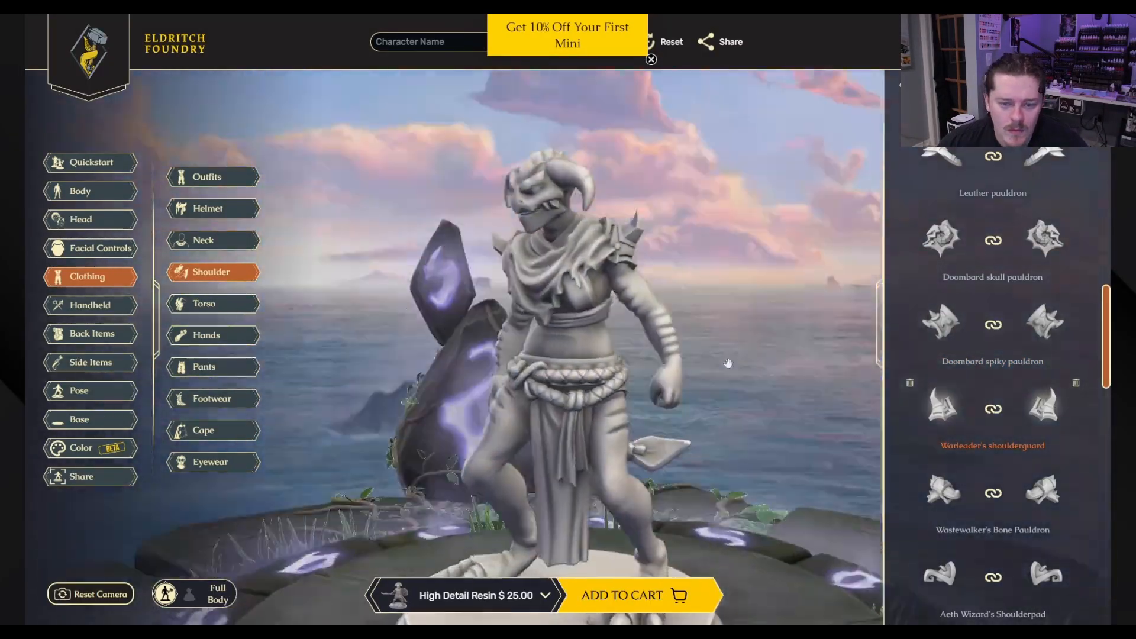
# Step: Try a different neckpiece with the shoulderguards and go back to the Decayed shawl
pyautogui.click(219, 241)
pyautogui.click(1043, 301)
pyautogui.scroll(-10, 959, 473)
pyautogui.click(946, 546)
pyautogui.moveTo(825, 370)
pyautogui.mouseDown()
pyautogui.moveTo(752, 370)
pyautogui.moveTo(829, 358)
pyautogui.mouseUp()
# Step: Try the Nahuatl armor and a sleeved armor on the figure's torso
pyautogui.click(214, 304)
pyautogui.scroll(-5, 1048, 237)
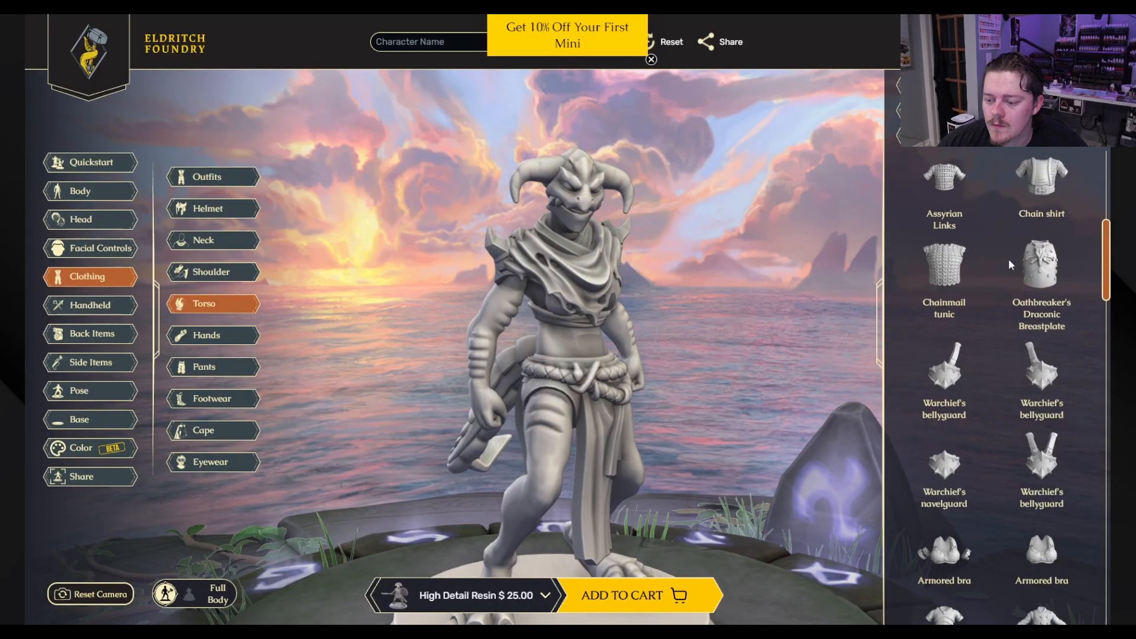
pyautogui.scroll(-10, 1009, 264)
pyautogui.click(945, 456)
pyautogui.scroll(-2, 1024, 384)
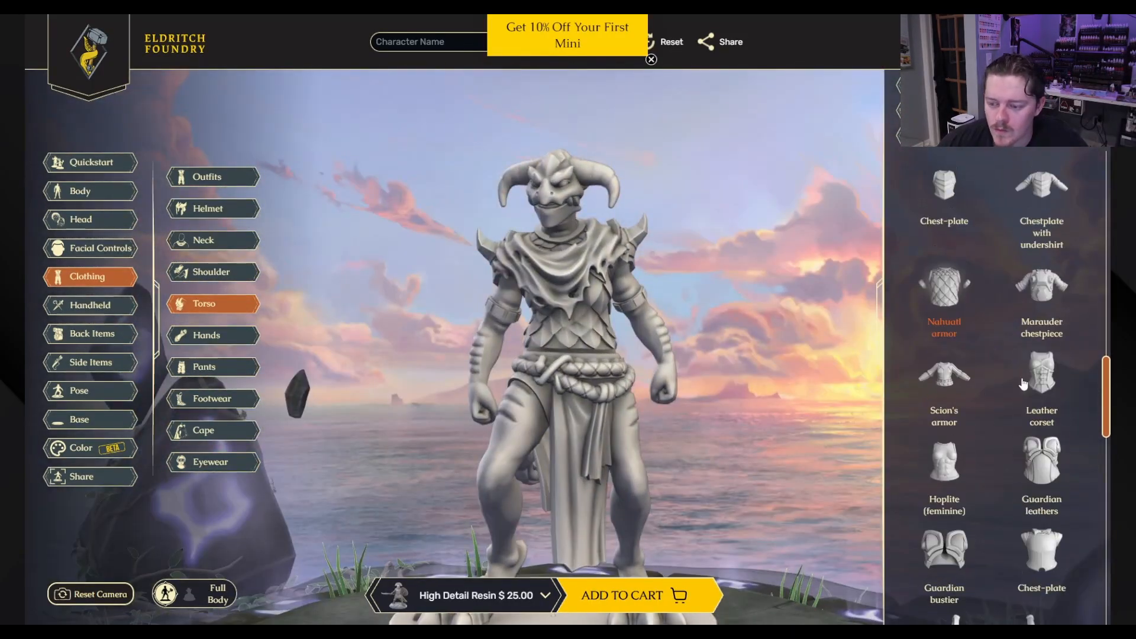
pyautogui.click(1024, 384)
pyautogui.scroll(-10, 1079, 403)
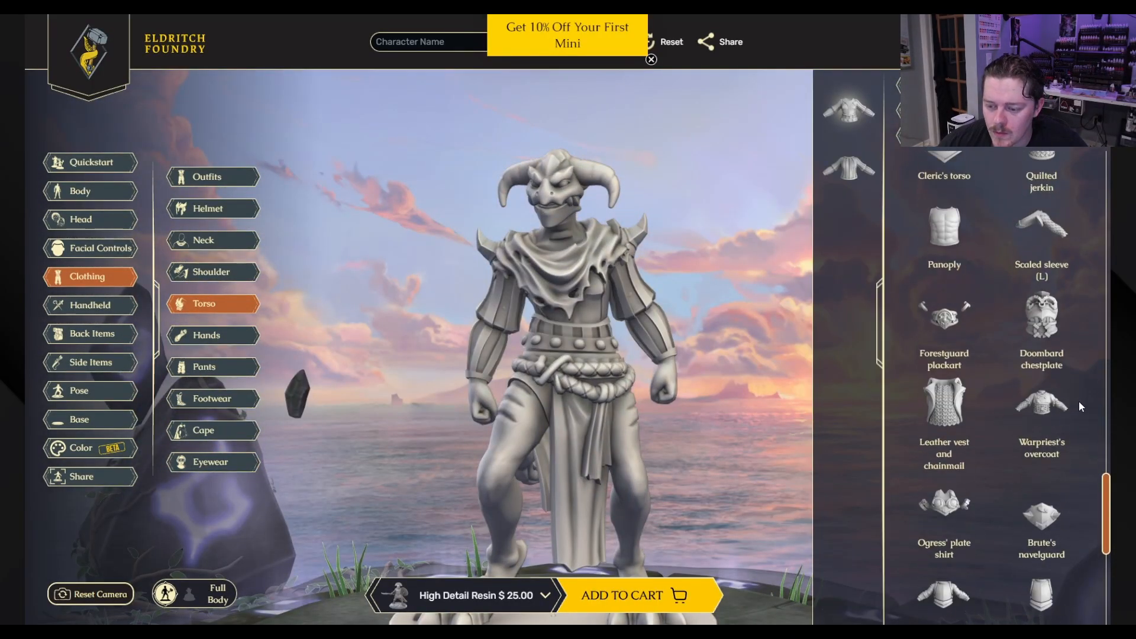
# Step: Compare the Metal plate and undershirt with the Norse Cuirass on the torso and settle on the Pitted cuirass
pyautogui.scroll(-1, 1079, 403)
pyautogui.click(945, 349)
pyautogui.scroll(-5, 959, 379)
pyautogui.click(945, 443)
pyautogui.moveTo(746, 390); pyautogui.dragTo(681, 392)
pyautogui.scroll(-2, 1053, 474)
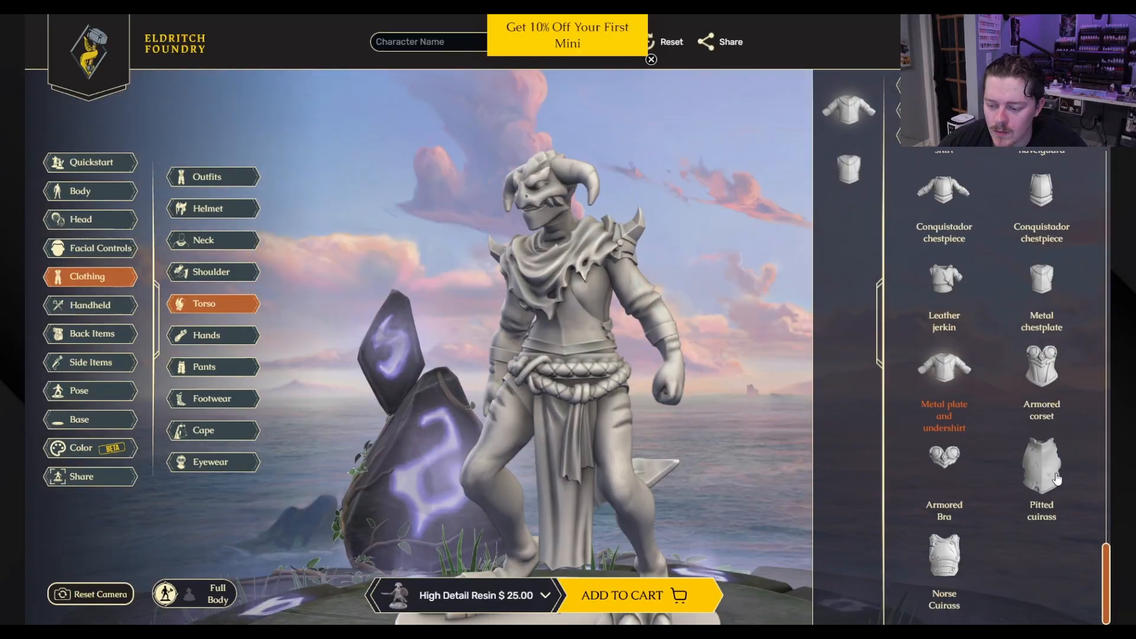
pyautogui.click(1057, 479)
pyautogui.moveTo(677, 350); pyautogui.dragTo(693, 326)
pyautogui.click(947, 556)
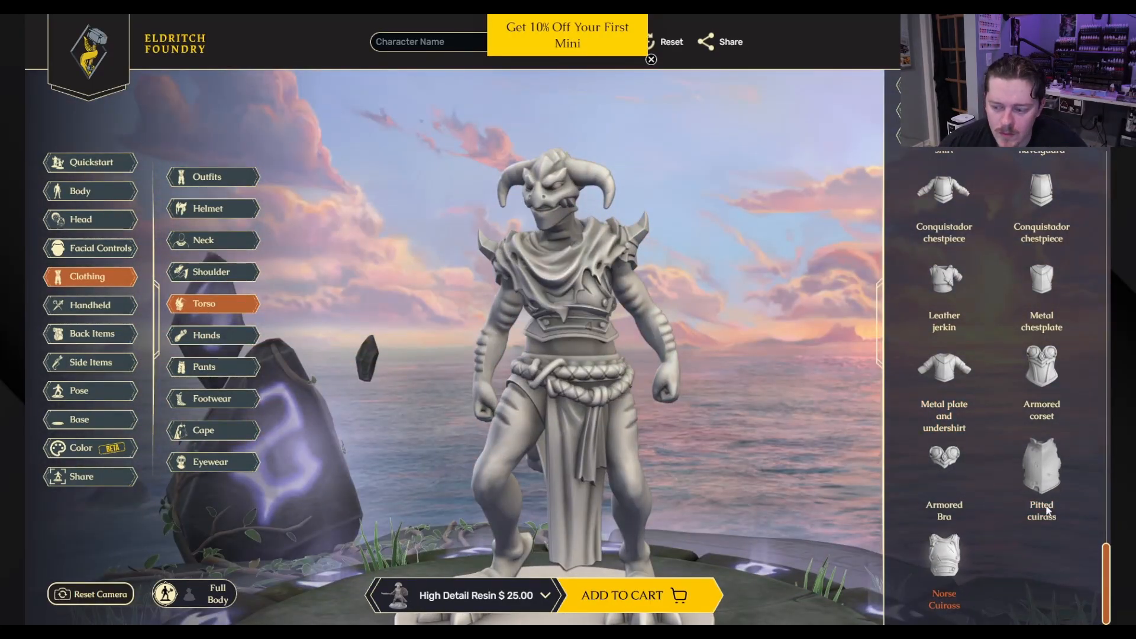
# Step: Equip both hands with the linked Armored gloves
pyautogui.click(206, 335)
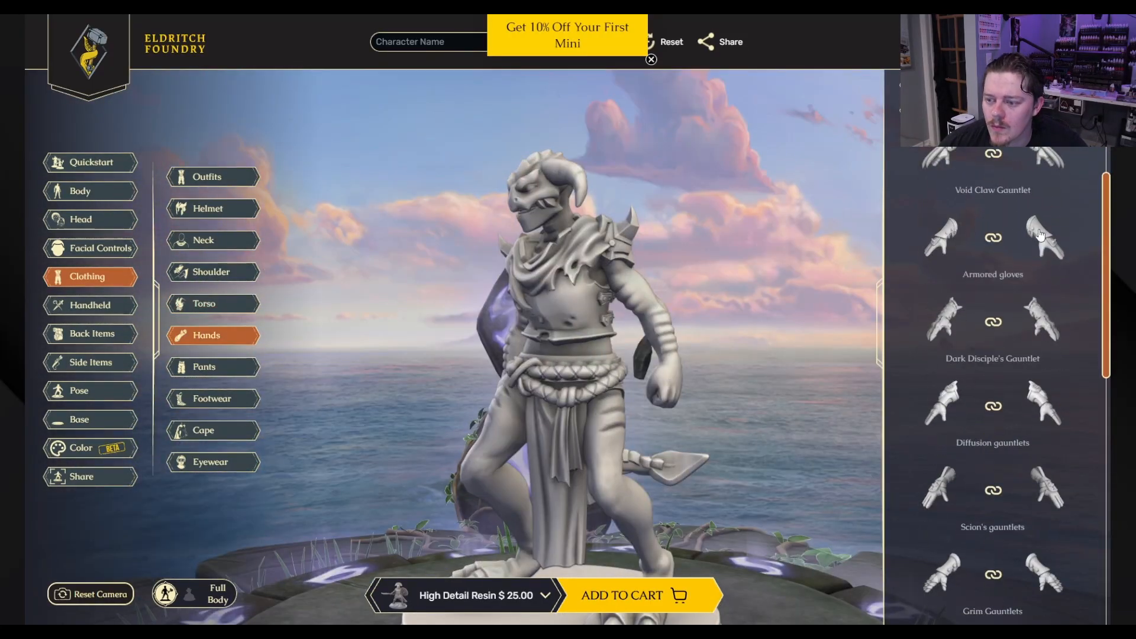
pyautogui.click(994, 238)
pyautogui.moveTo(726, 307); pyautogui.dragTo(799, 305)
# Step: Try further torso pieces with the gloves and return to the Pitted cuirass
pyautogui.click(208, 304)
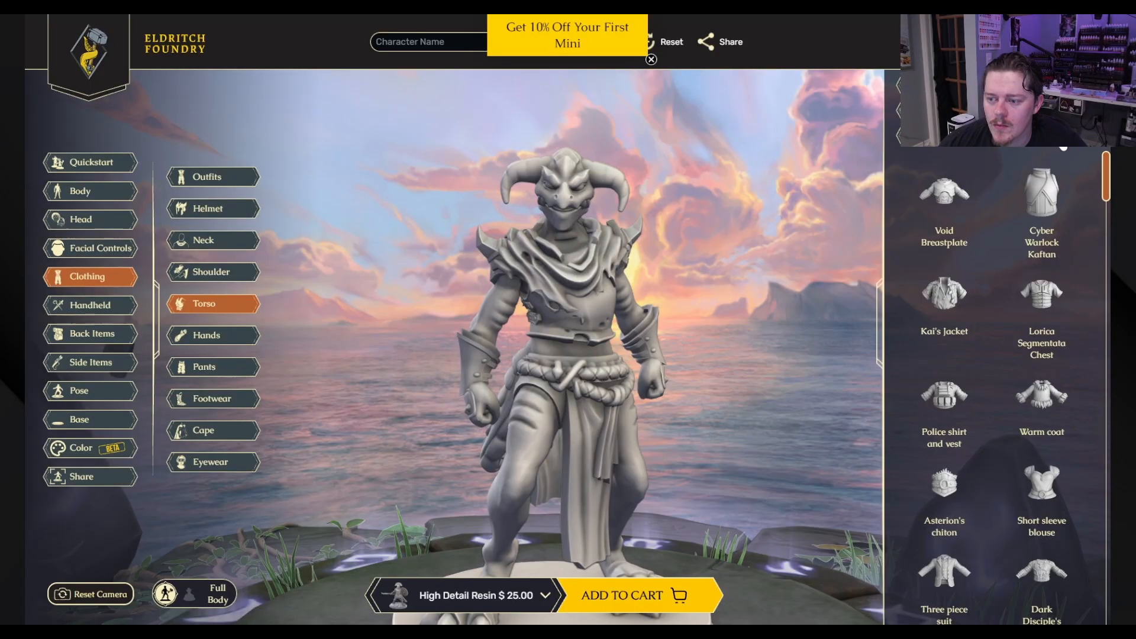
pyautogui.scroll(-5, 1015, 329)
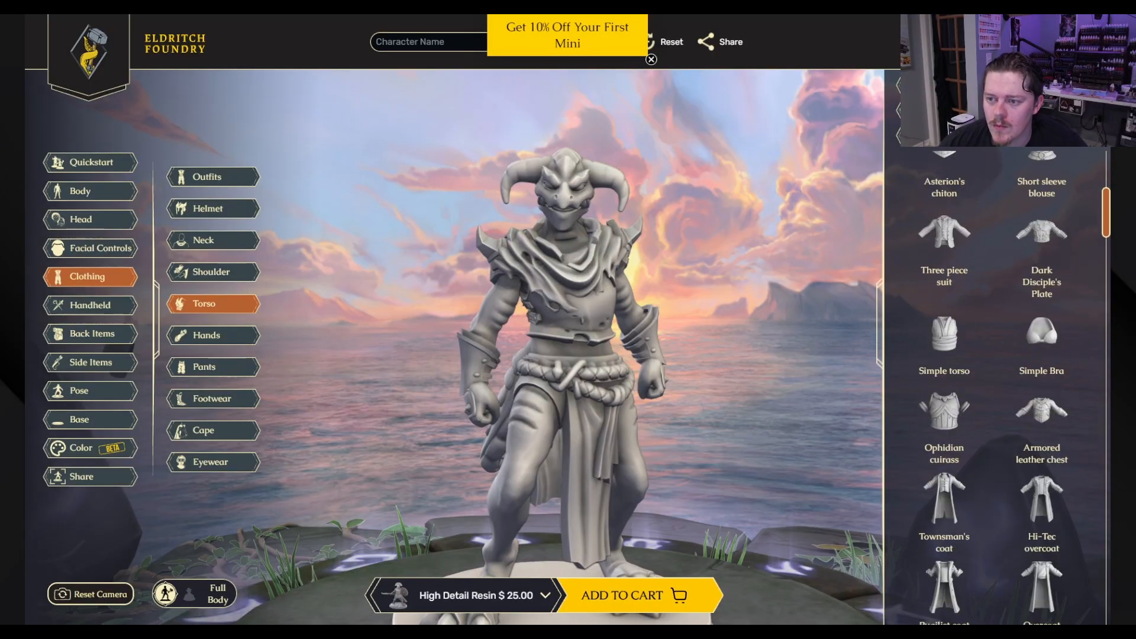
pyautogui.scroll(-5, 1015, 271)
pyautogui.scroll(-15, 1011, 398)
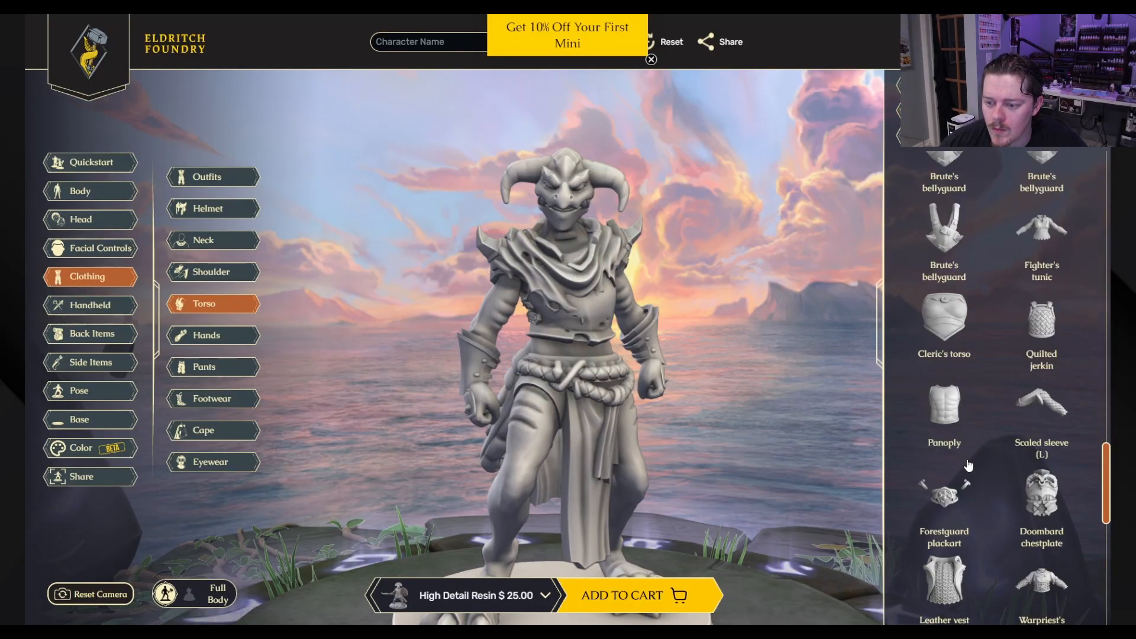
pyautogui.scroll(3, 976, 515)
pyautogui.click(946, 364)
pyautogui.moveTo(811, 385); pyautogui.dragTo(710, 414)
pyautogui.scroll(5, 1009, 405)
pyautogui.click(1037, 453)
pyautogui.scroll(-8, 1020, 452)
pyautogui.click(1033, 461)
# Step: Try the Dark Disciple's Cuisse and the Dark Disciple's Tassets as pants
pyautogui.click(212, 370)
pyautogui.click(1030, 449)
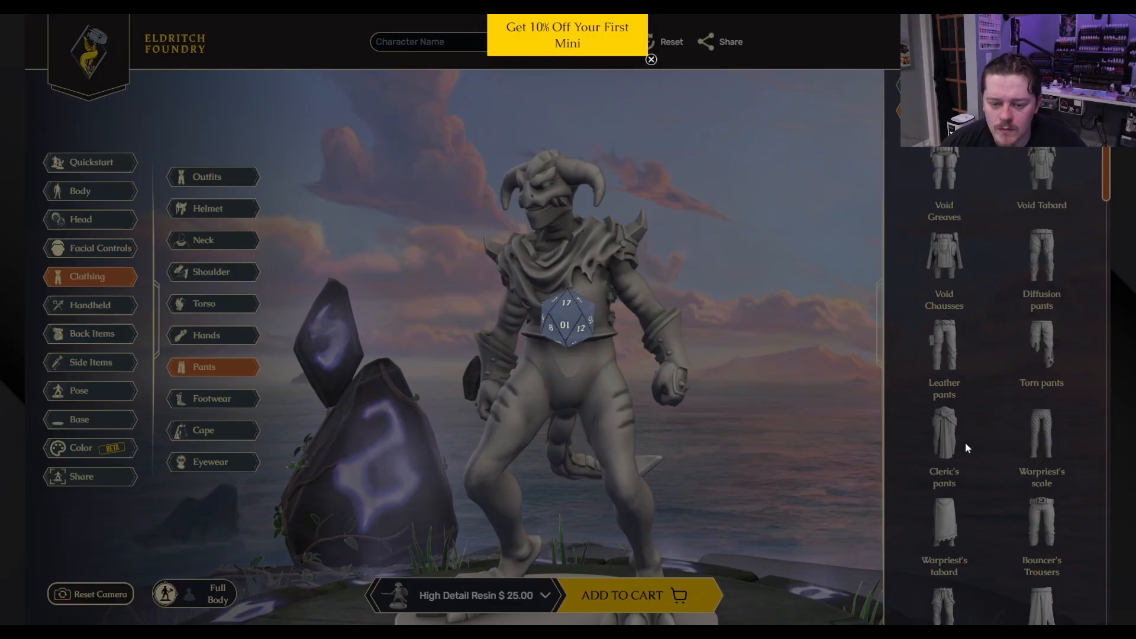
pyautogui.scroll(-10, 1006, 414)
pyautogui.click(947, 279)
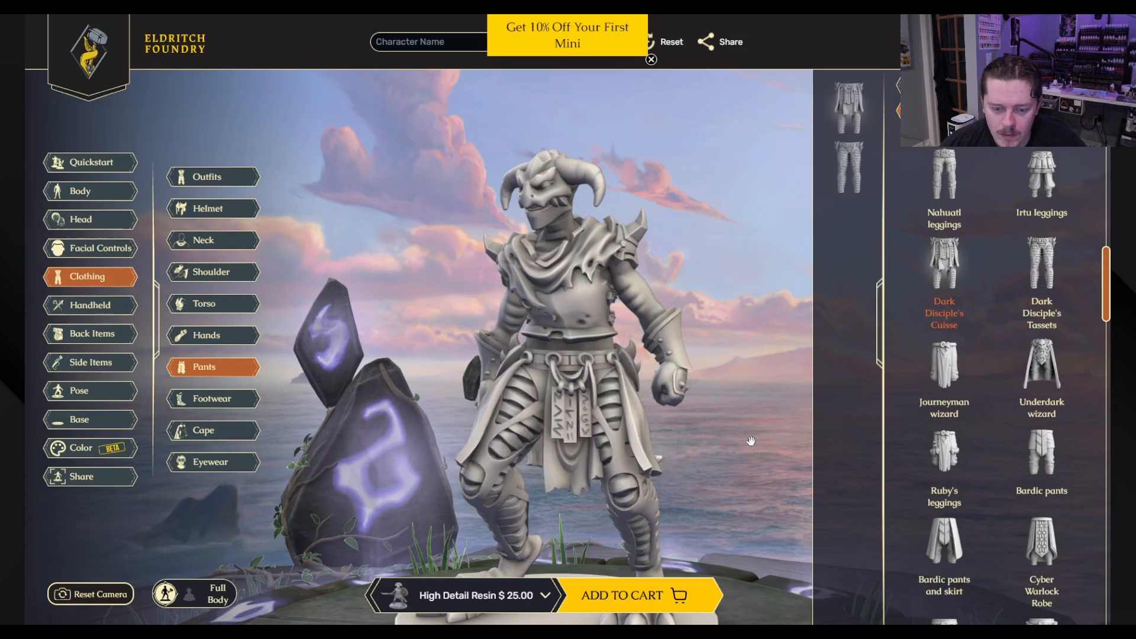
pyautogui.moveTo(627, 427); pyautogui.dragTo(739, 427)
pyautogui.click(1056, 261)
pyautogui.scroll(-5, 965, 476)
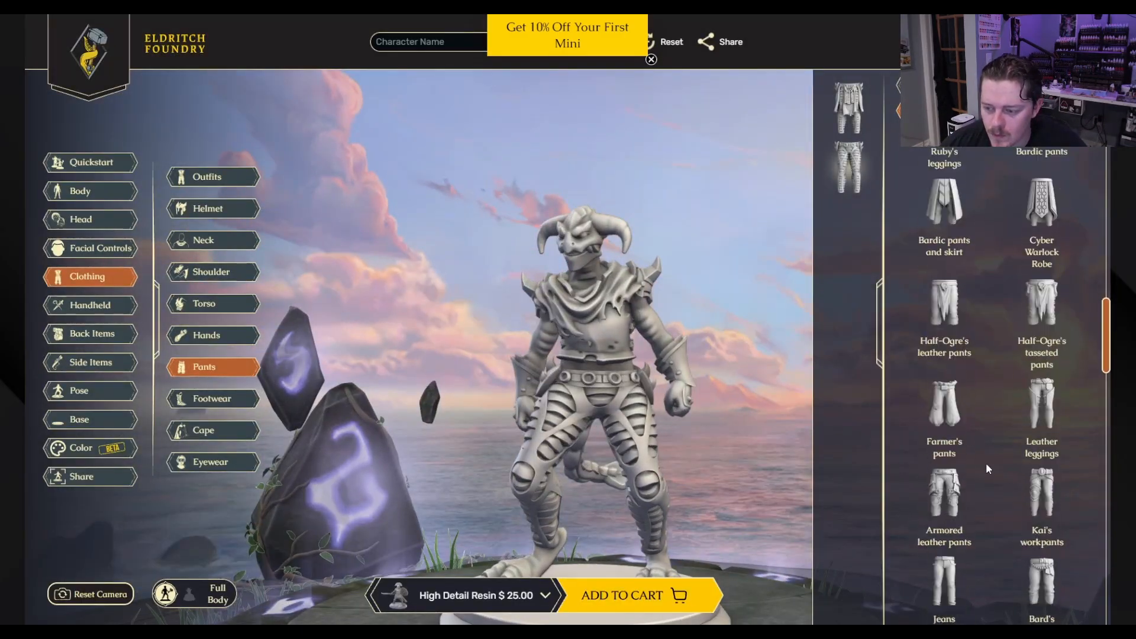
# Step: Search the remaining pants and dress the legs in the Armored leggings
pyautogui.scroll(-16, 986, 409)
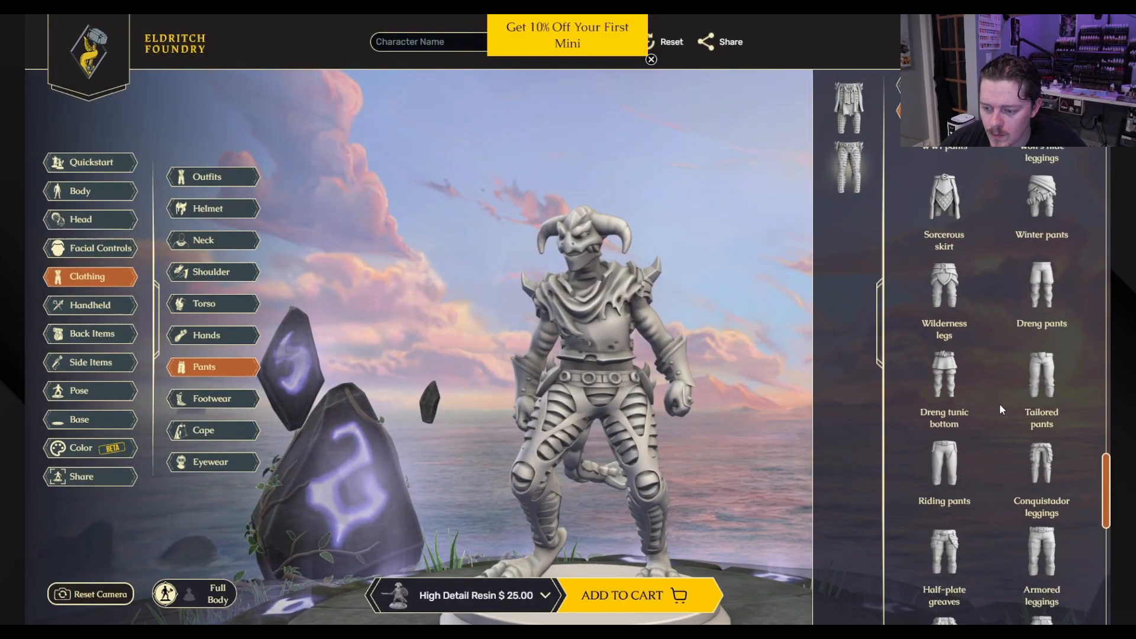
pyautogui.click(947, 409)
pyautogui.click(1042, 325)
pyautogui.scroll(-6, 1018, 391)
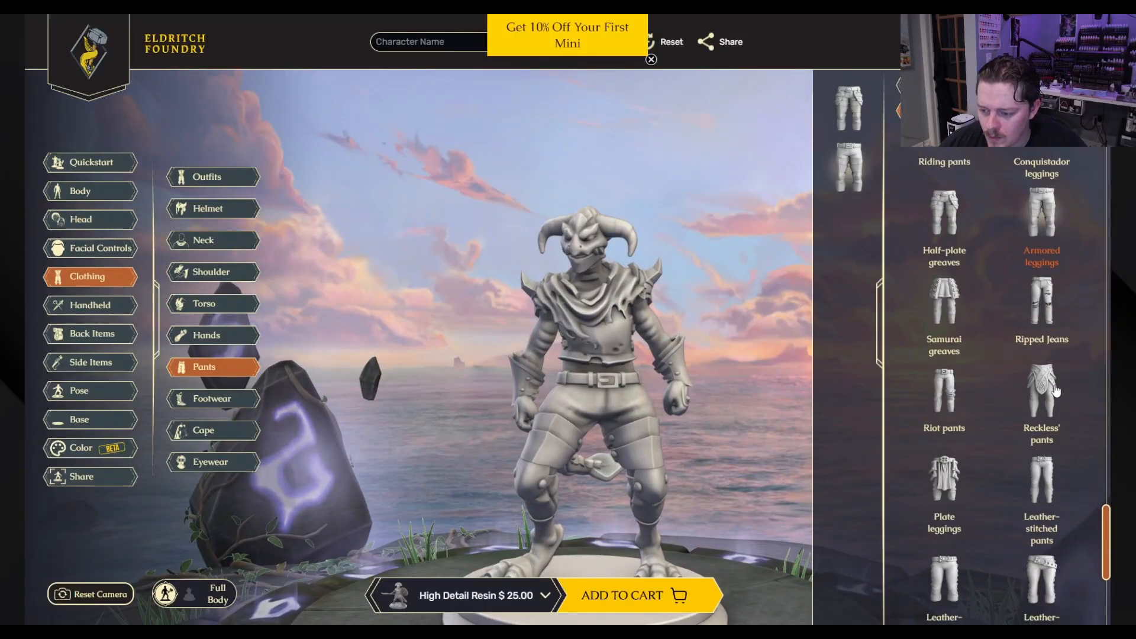
pyautogui.scroll(5, 1006, 504)
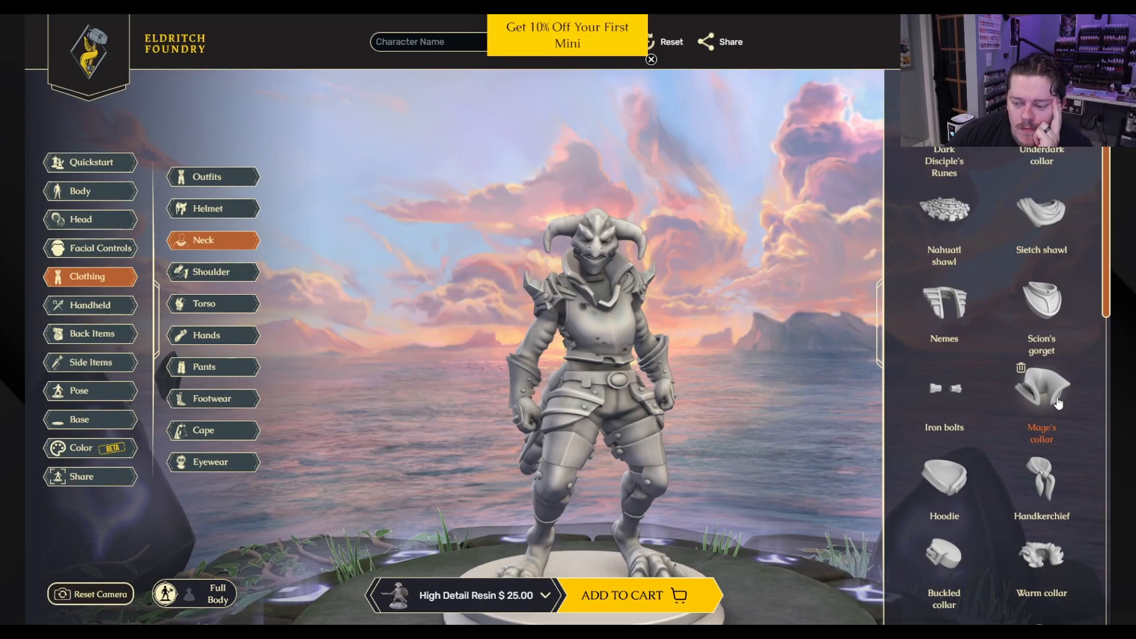
# Step: Compare the Gunslinger's Scarf and the Keffiyeh as neckwear and put the Decayed shawl back on
pyautogui.scroll(-5, 1058, 403)
pyautogui.scroll(-2, 1036, 447)
pyautogui.click(949, 426)
pyautogui.scroll(-3, 950, 408)
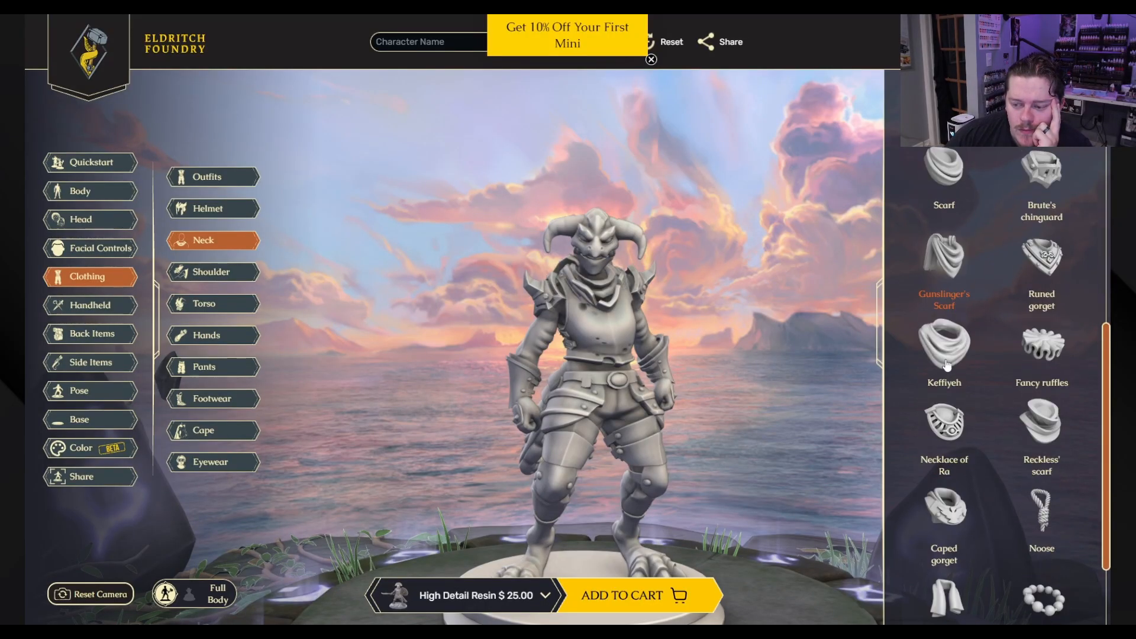
pyautogui.click(950, 356)
pyautogui.scroll(-2, 970, 367)
pyautogui.click(956, 395)
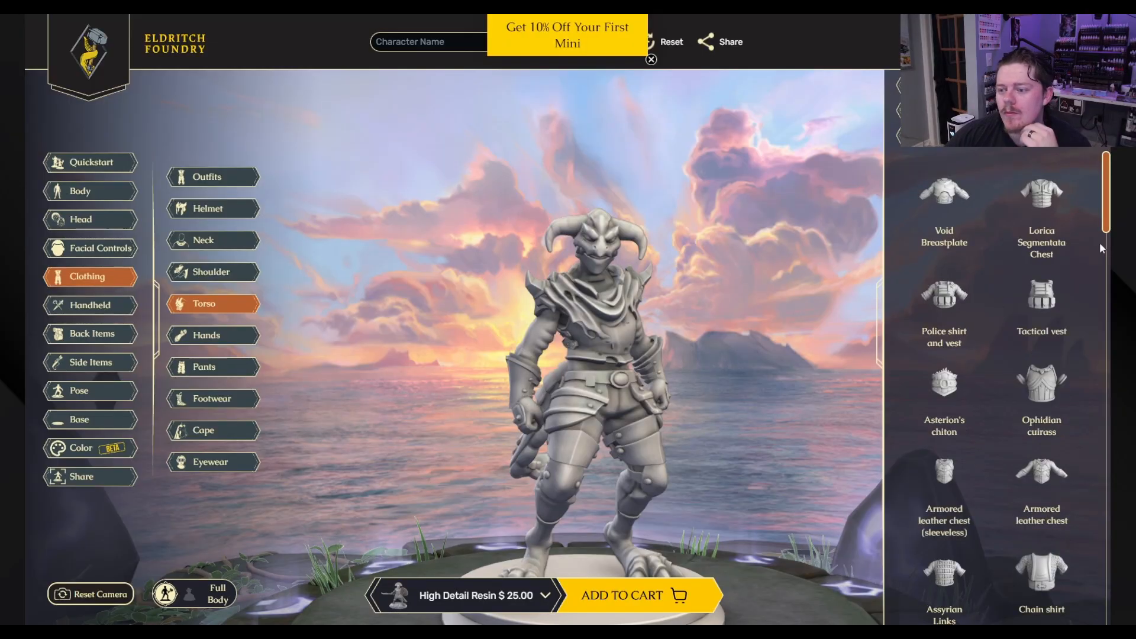
# Step: Try the Oathbreaker's Draconic Breastplate on the torso and inspect it from several sides
pyautogui.scroll(-5, 1102, 249)
pyautogui.click(1029, 281)
pyautogui.moveTo(598, 379); pyautogui.dragTo(699, 379)
pyautogui.click(1065, 405)
pyautogui.moveTo(763, 355); pyautogui.dragTo(632, 364)
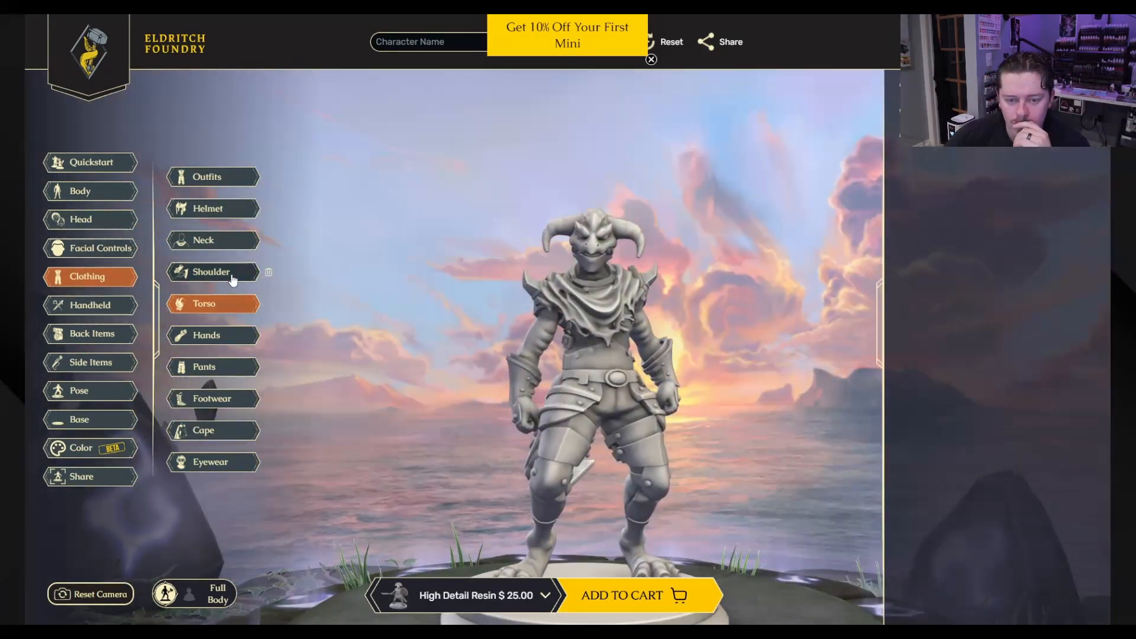
# Step: Try the Plate with tabard on the torso and replace it with the Noble's chestplate
pyautogui.scroll(-5, 1064, 369)
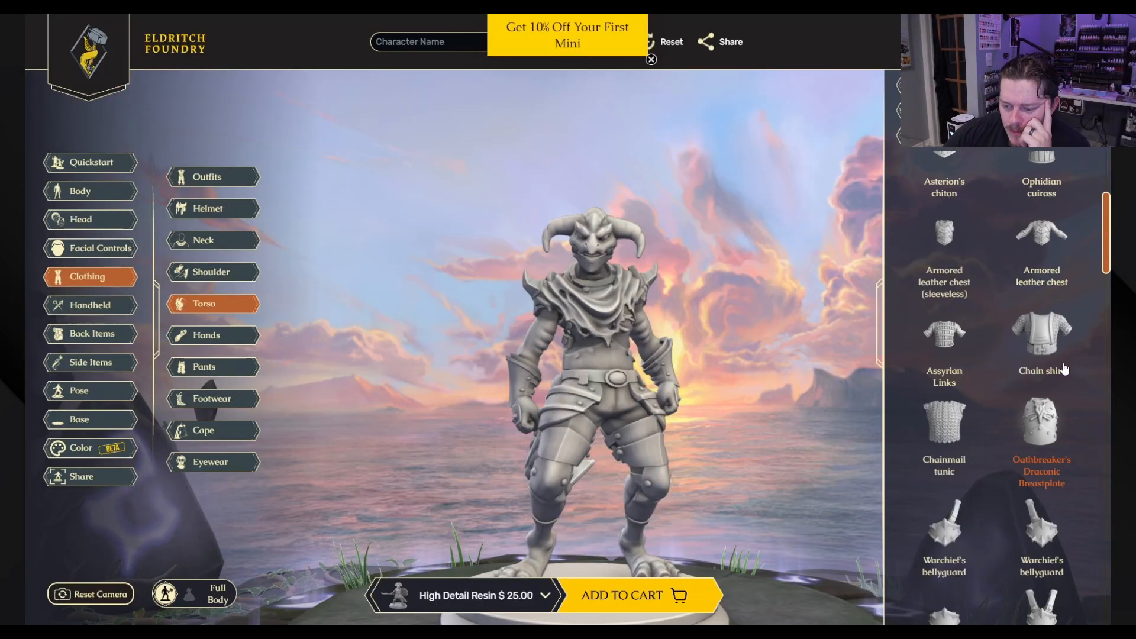
pyautogui.scroll(-5, 1066, 364)
pyautogui.moveTo(763, 382); pyautogui.dragTo(996, 384)
pyautogui.scroll(-3, 999, 383)
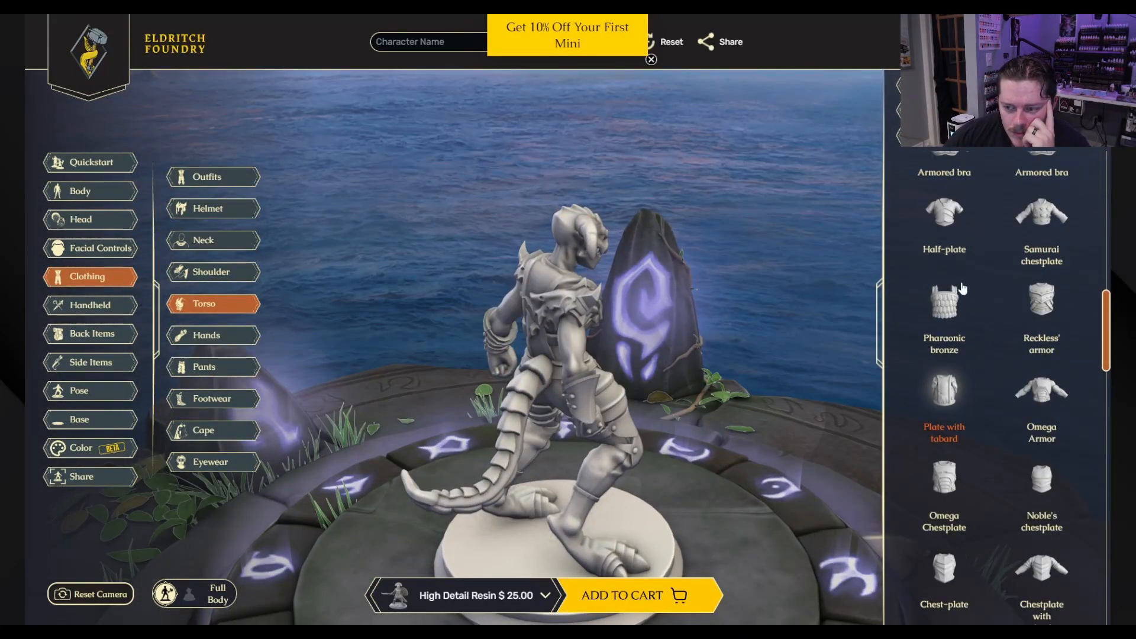
pyautogui.click(1045, 485)
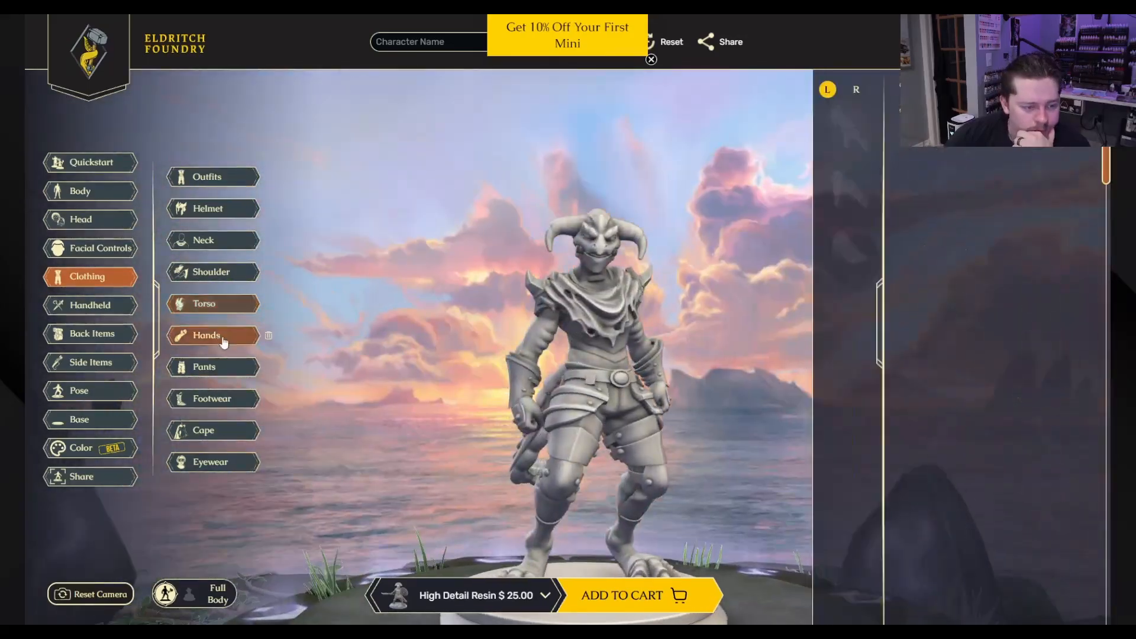
# Step: Compare the Scion's greaves with the Dark Disciple's Greaves as footwear and fit the Dark Disciple's Greaves on both legs
pyautogui.click(212, 399)
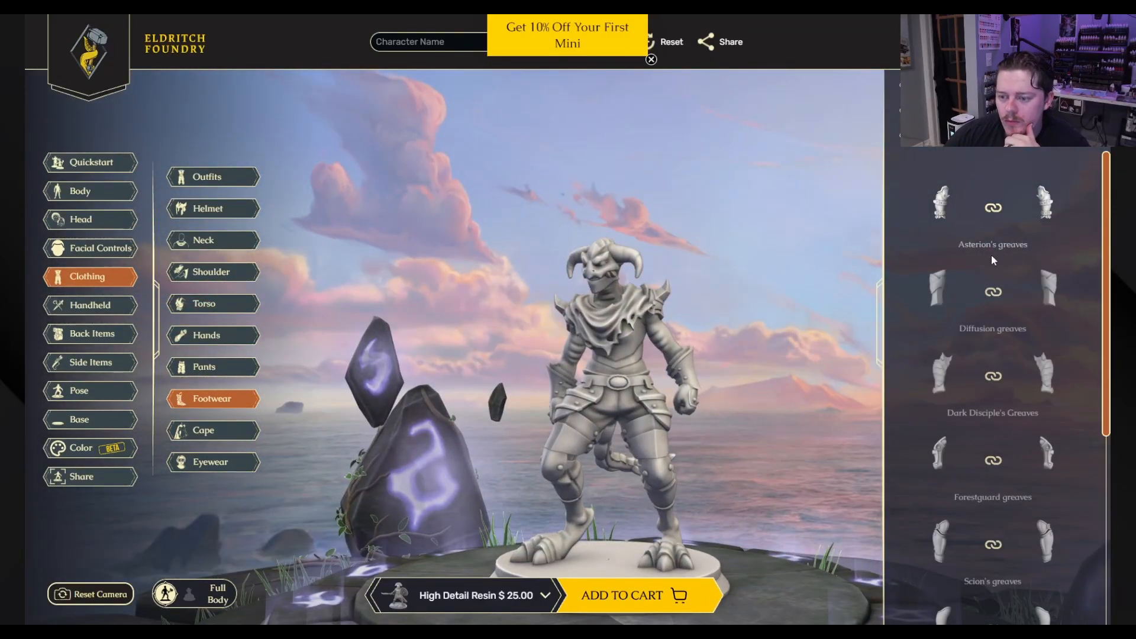
pyautogui.click(942, 379)
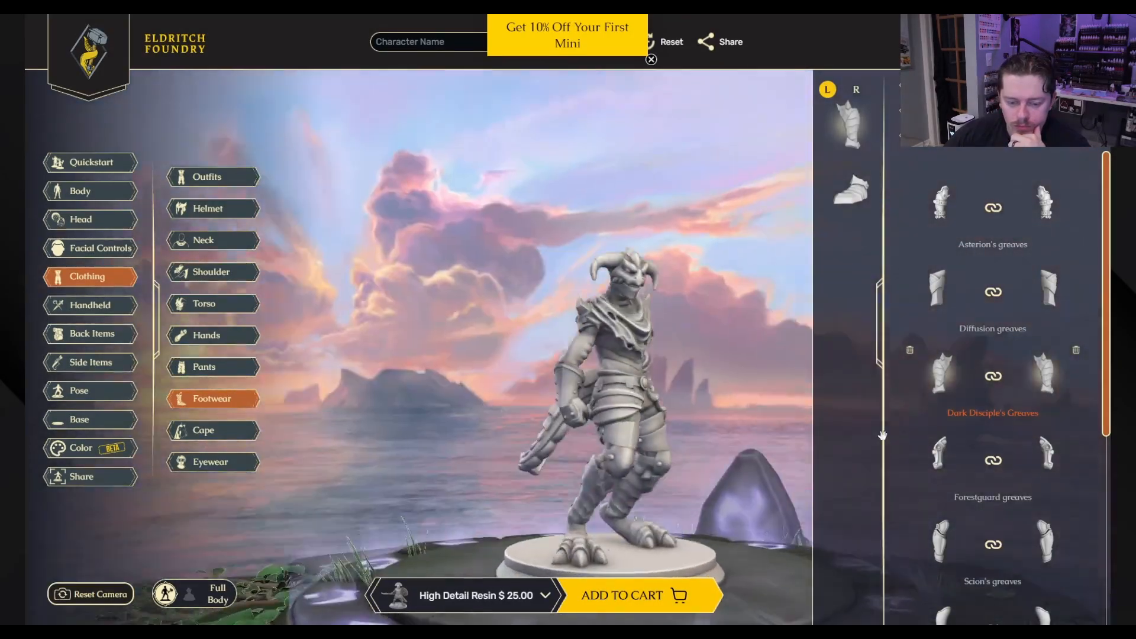
pyautogui.scroll(-3, 956, 467)
pyautogui.scroll(-3, 959, 458)
pyautogui.scroll(2, 962, 454)
pyautogui.click(940, 346)
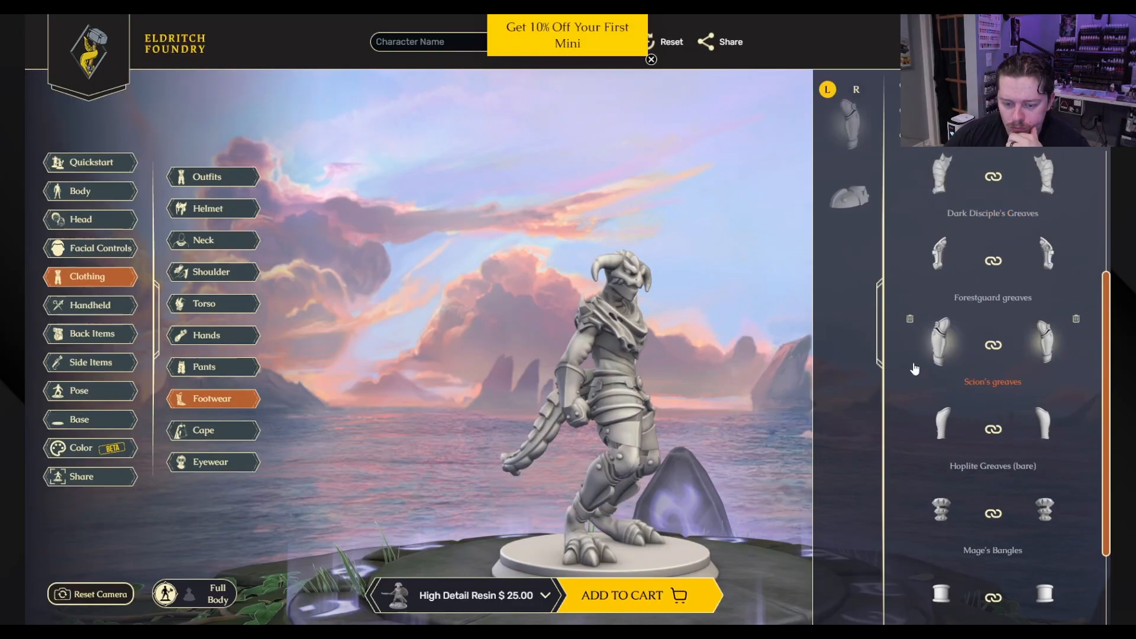
pyautogui.click(941, 261)
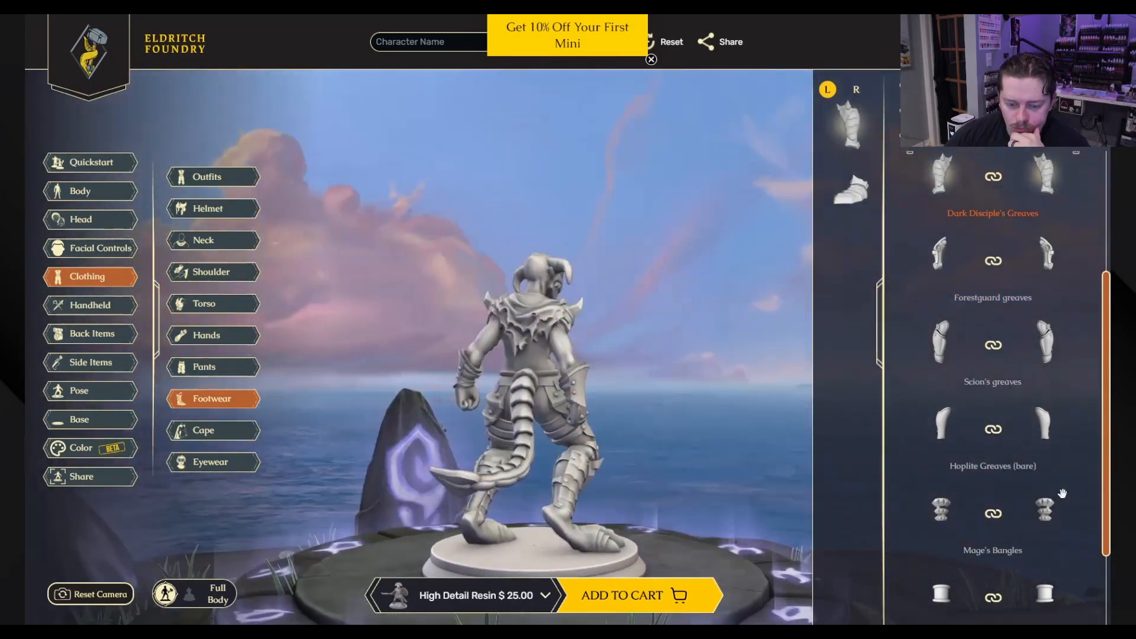
# Step: Try the Tattered cloak as a cape, view it from several sides and remove it
pyautogui.click(212, 430)
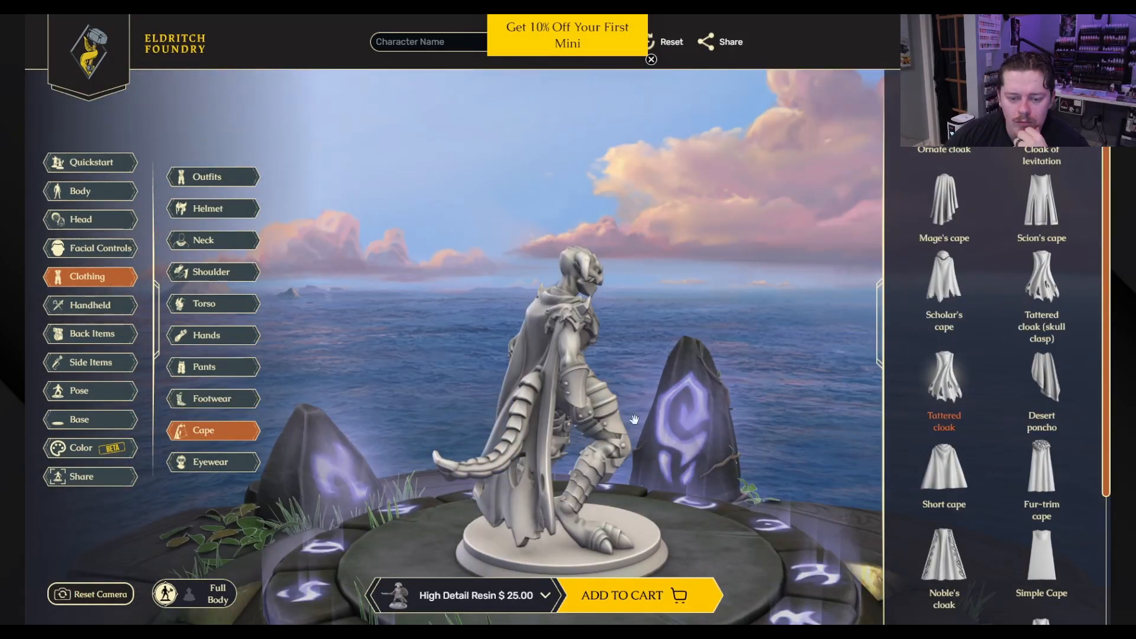
pyautogui.moveTo(635, 420); pyautogui.dragTo(699, 457)
pyautogui.click(945, 381)
pyautogui.moveTo(604, 464); pyautogui.dragTo(452, 451)
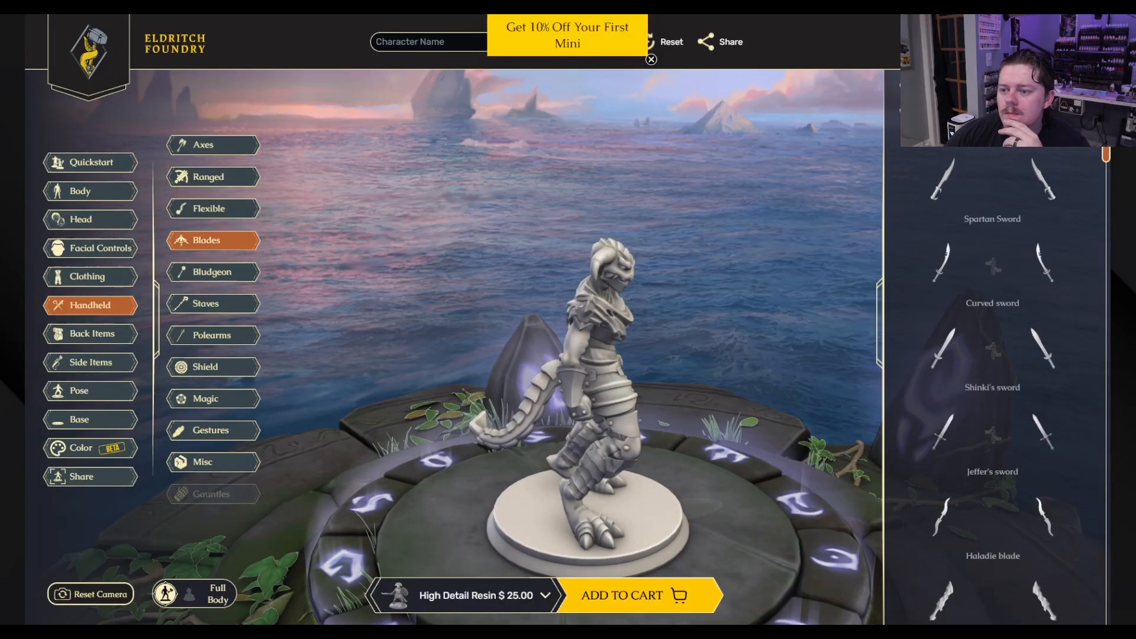
# Step: Try the Tomb-taken sword in the left hand and swap it for another blade to compare them
pyautogui.scroll(-10, 1053, 223)
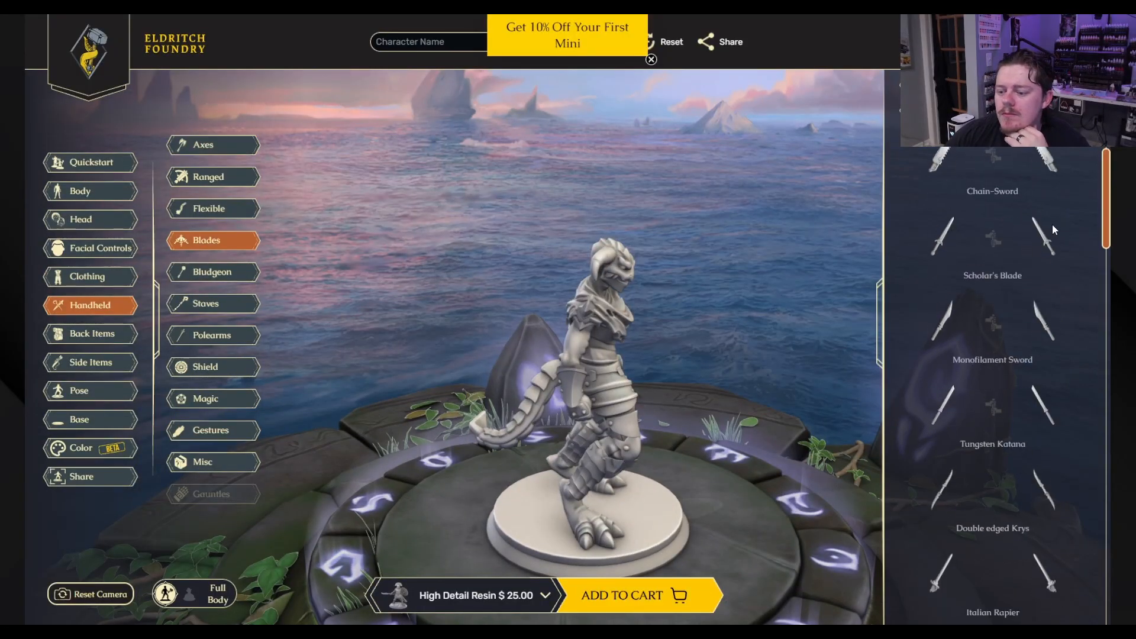
pyautogui.click(1050, 286)
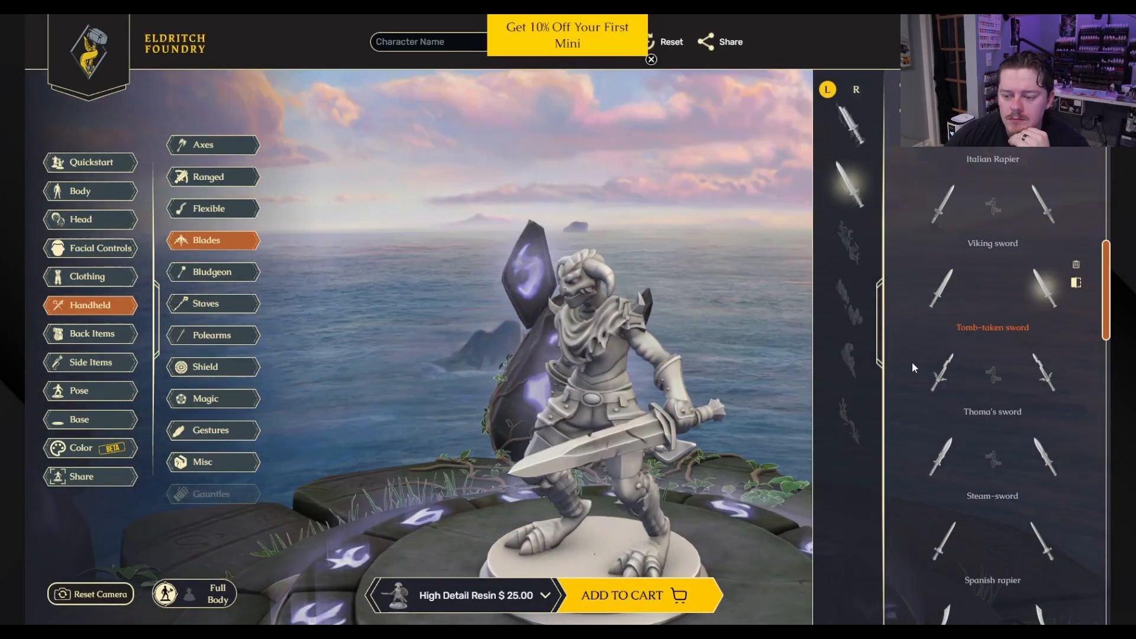
pyautogui.scroll(-2, 1050, 361)
pyautogui.click(1053, 361)
pyautogui.scroll(-2, 1025, 441)
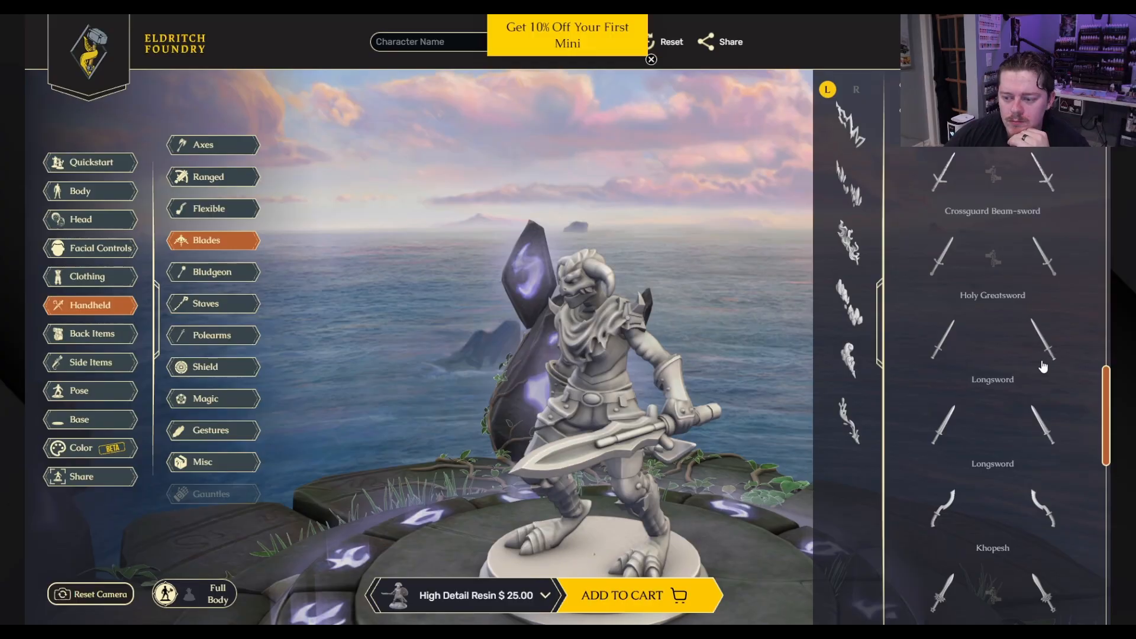
# Step: Try a Longsword and another blade in the left hand, and equip the curved Khopesh there instead
pyautogui.click(1045, 421)
pyautogui.moveTo(704, 473); pyautogui.dragTo(796, 441)
pyautogui.scroll(-8, 1002, 450)
pyautogui.click(1045, 360)
pyautogui.scroll(-1, 1056, 409)
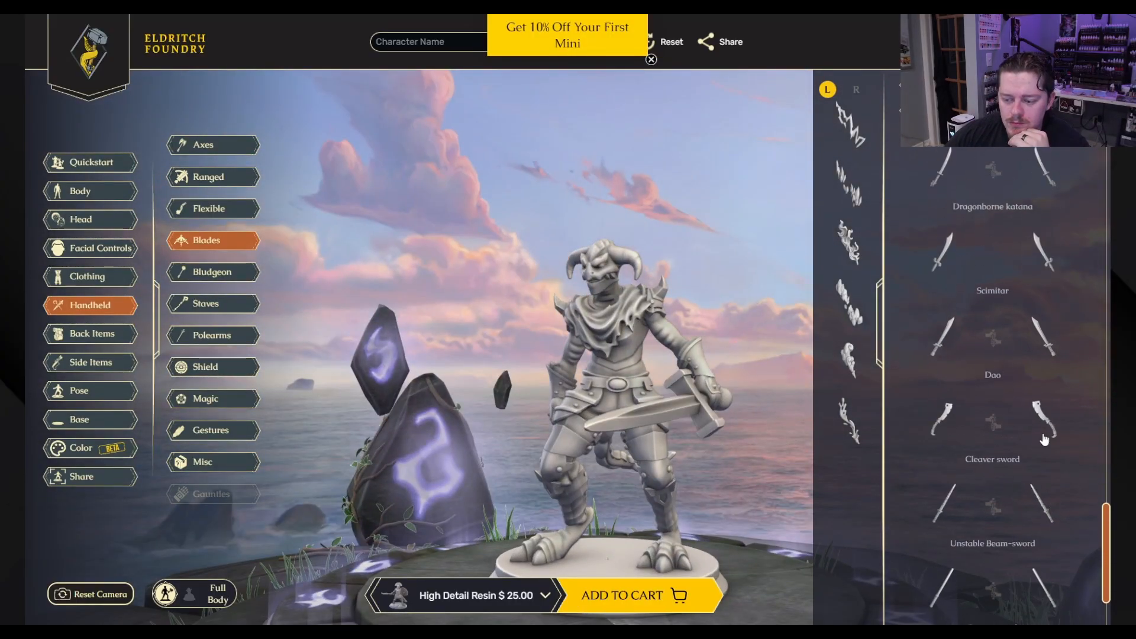
pyautogui.scroll(2, 1060, 450)
pyautogui.click(1046, 459)
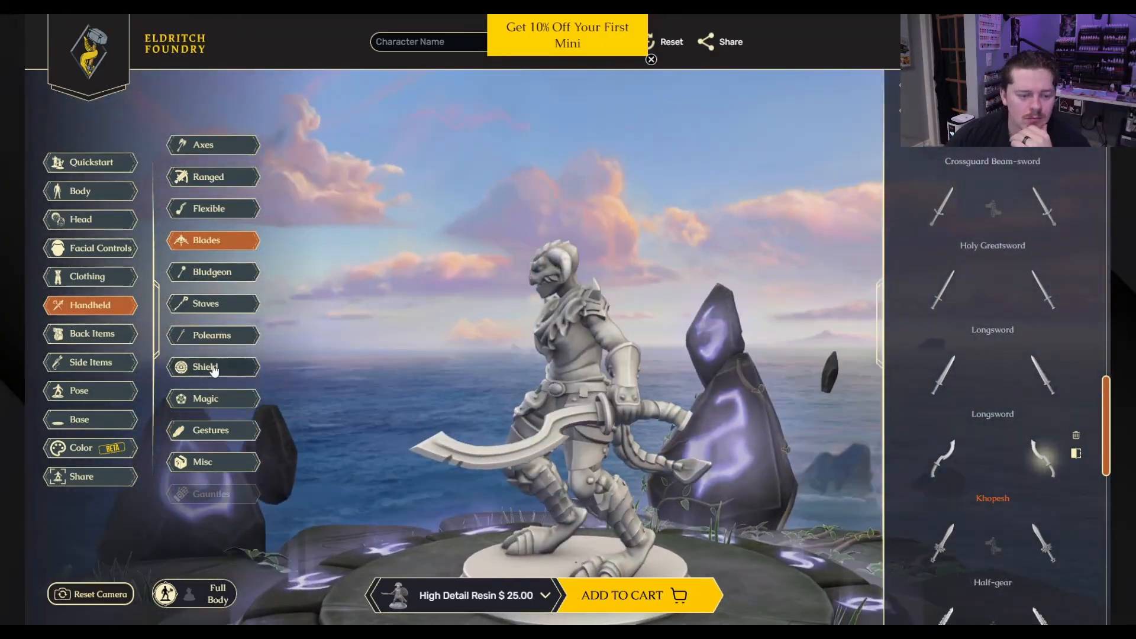
# Step: Try the Skull shield, the Shinki shield and another shield on the right arm and view the figure from the front
pyautogui.click(213, 367)
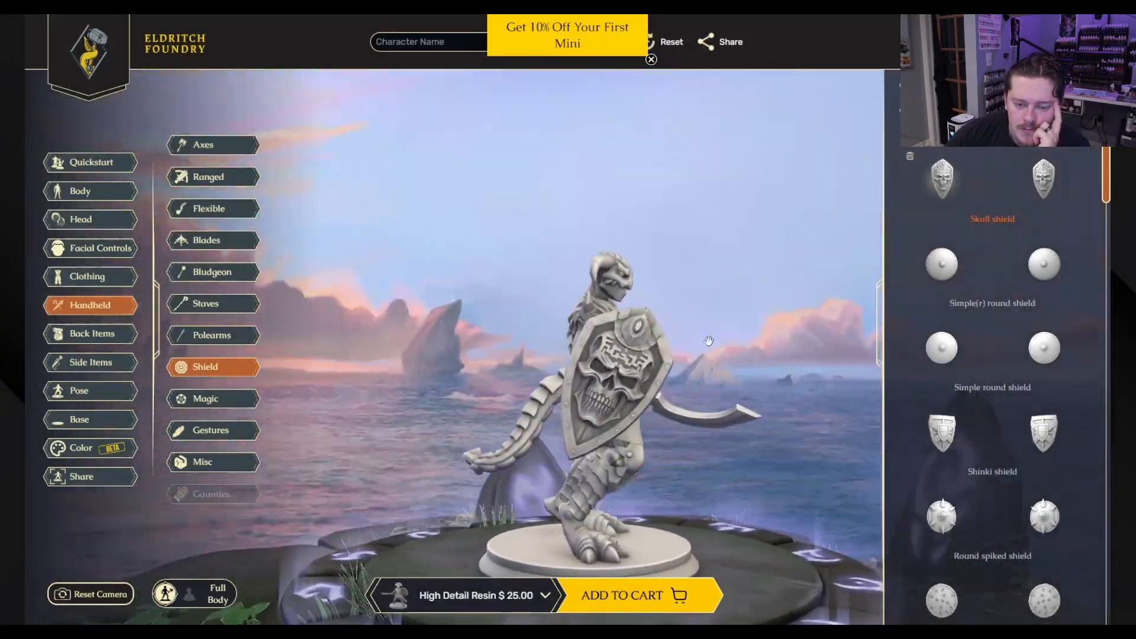
pyautogui.moveTo(709, 341); pyautogui.dragTo(681, 342)
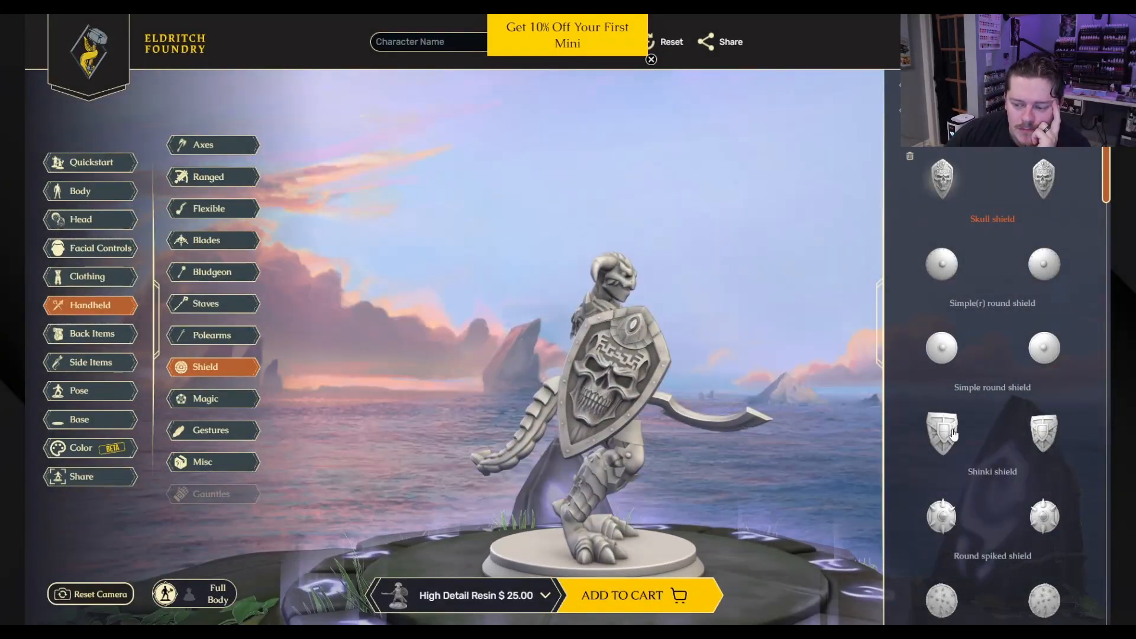
pyautogui.click(945, 433)
pyautogui.scroll(-4, 965, 420)
pyautogui.scroll(-2, 965, 421)
pyautogui.click(943, 430)
pyautogui.moveTo(743, 375); pyautogui.dragTo(627, 379)
# Step: Look through the remaining shields and try the Simple round shield on the right arm
pyautogui.scroll(-5, 950, 413)
pyautogui.scroll(-4, 951, 410)
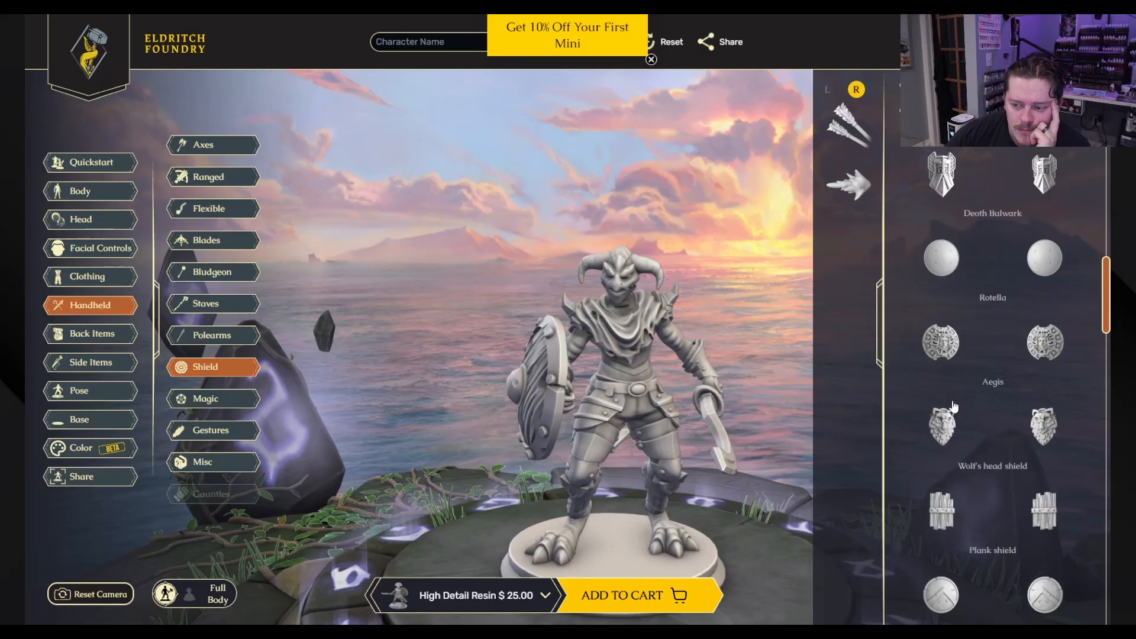
pyautogui.scroll(-20, 947, 354)
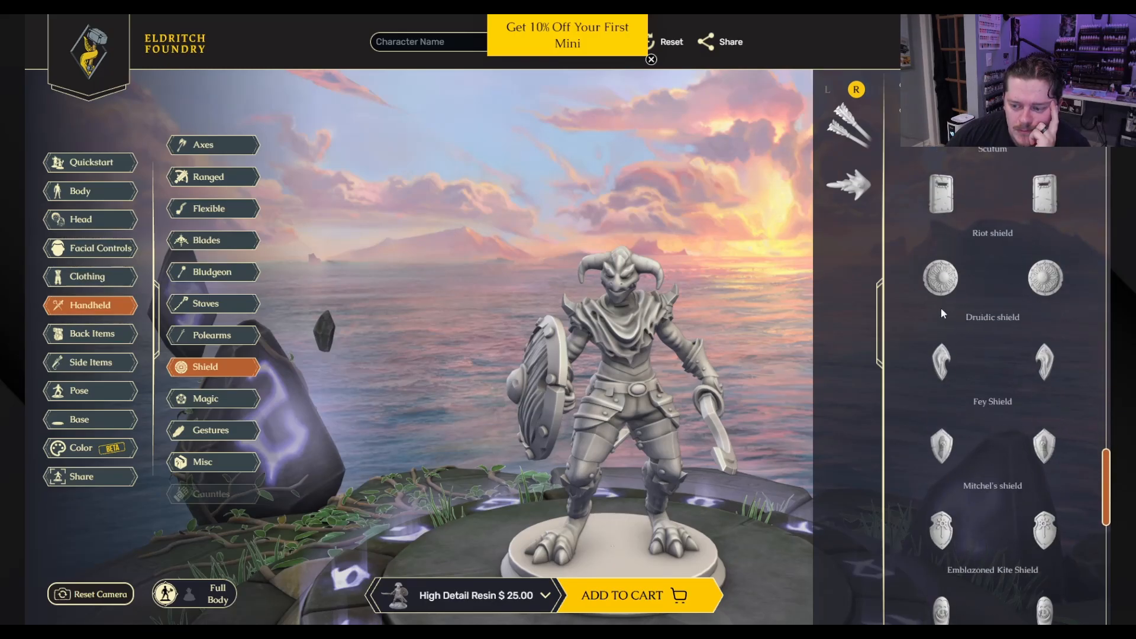
pyautogui.scroll(20, 947, 533)
pyautogui.moveTo(663, 379)
pyautogui.mouseDown()
pyautogui.moveTo(764, 379)
pyautogui.moveTo(681, 367)
pyautogui.mouseUp()
pyautogui.click(863, 128)
pyautogui.scroll(8, 950, 344)
pyautogui.click(944, 177)
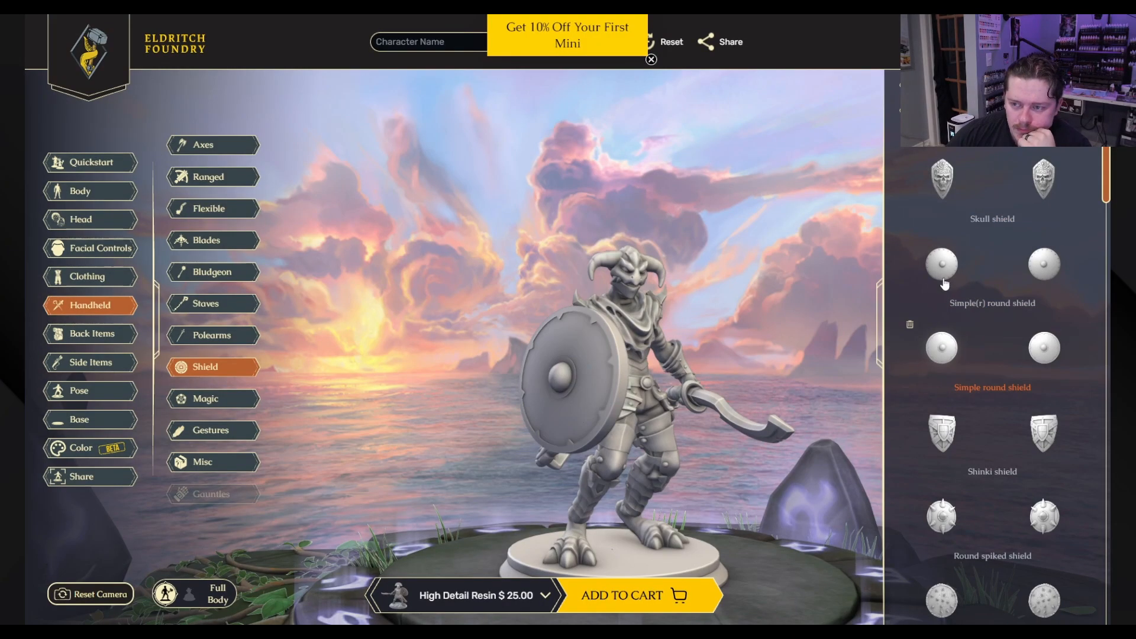
# Step: Fit the round shield covered in many spikes on the right arm
pyautogui.click(942, 434)
pyautogui.scroll(-5, 943, 434)
pyautogui.click(942, 321)
pyautogui.moveTo(746, 414); pyautogui.dragTo(208, 453)
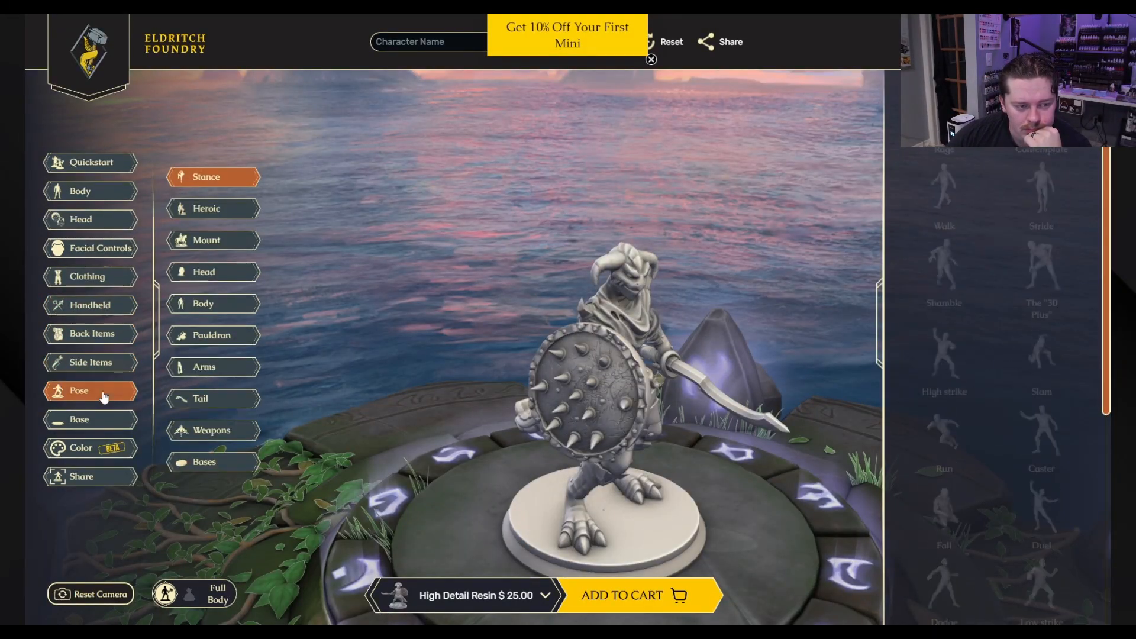
# Step: Try the Wolf and the Bear as mounts for the character
pyautogui.click(206, 239)
pyautogui.scroll(-2, 992, 466)
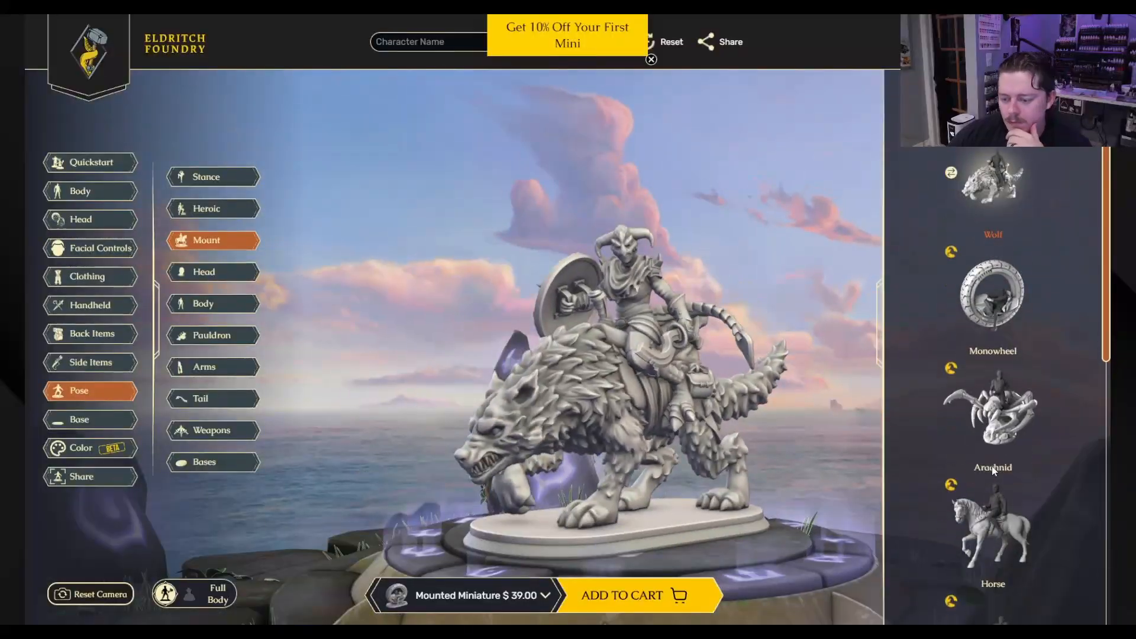
pyautogui.scroll(-5, 992, 467)
pyautogui.click(1006, 333)
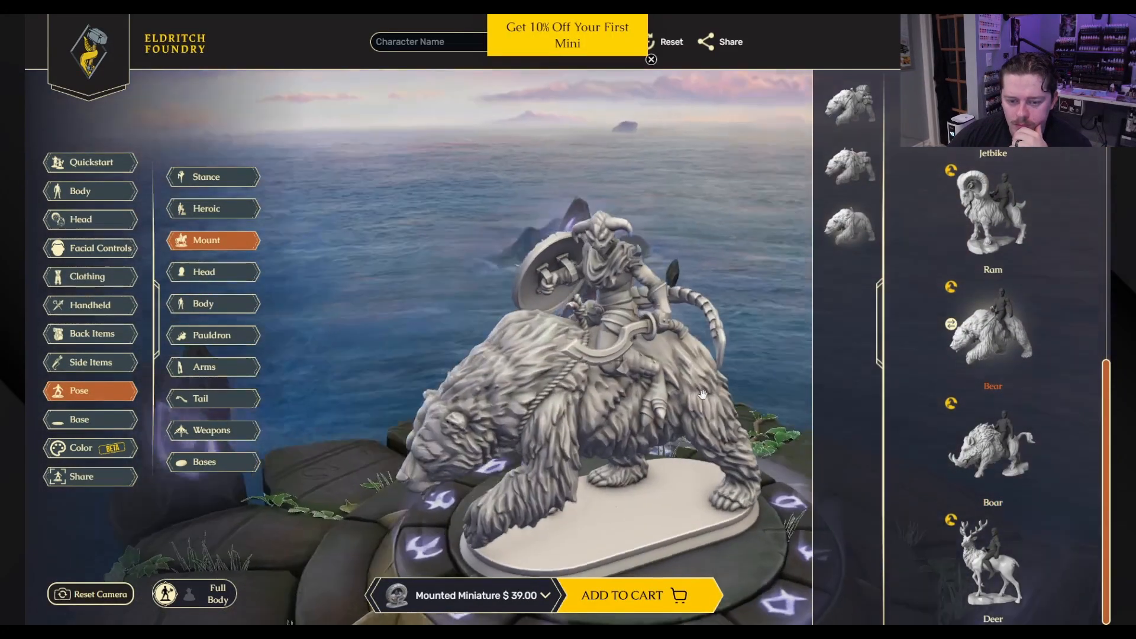
# Step: Seat the character on the Horse mount, compare its variants and choose the undead horse with torn flesh
pyautogui.scroll(3, 1009, 335)
pyautogui.click(993, 264)
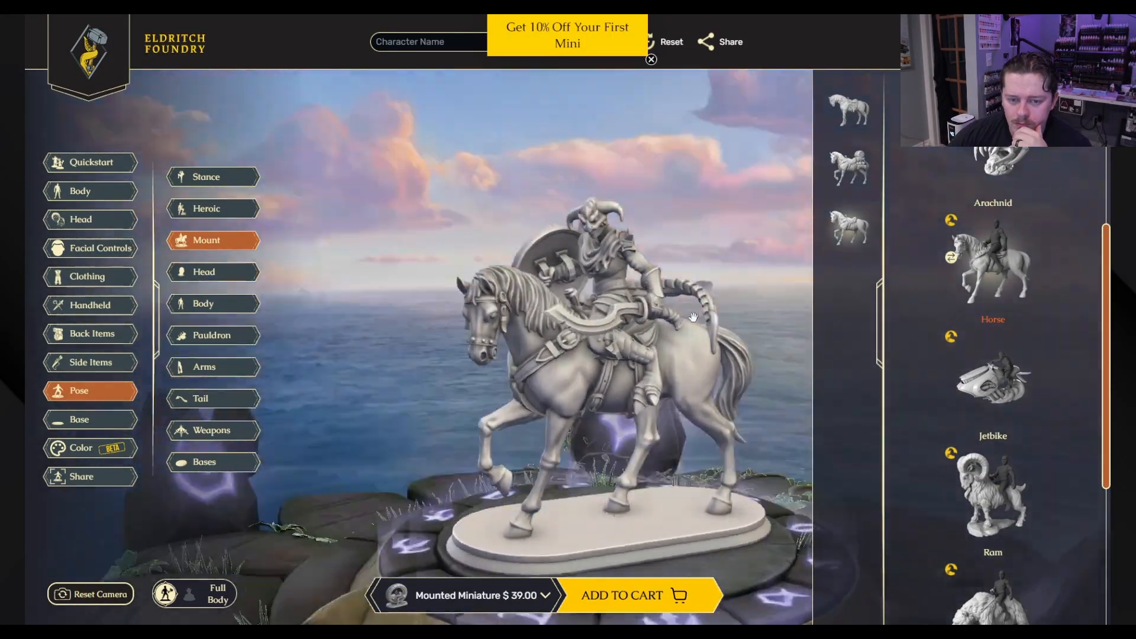
pyautogui.moveTo(694, 317); pyautogui.dragTo(599, 361)
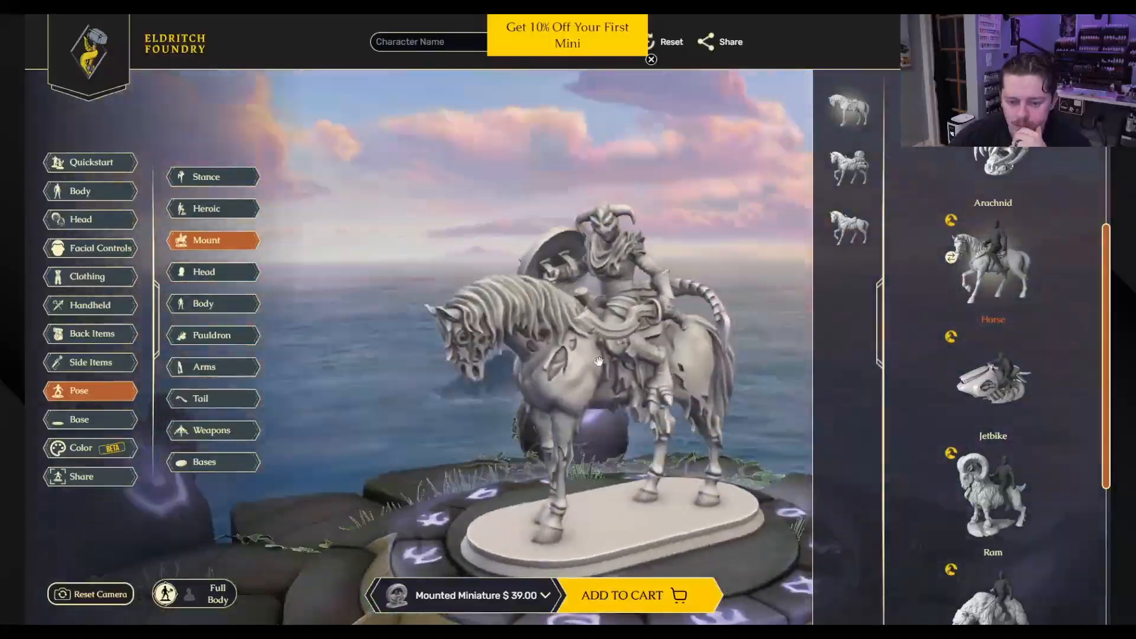
pyautogui.click(850, 228)
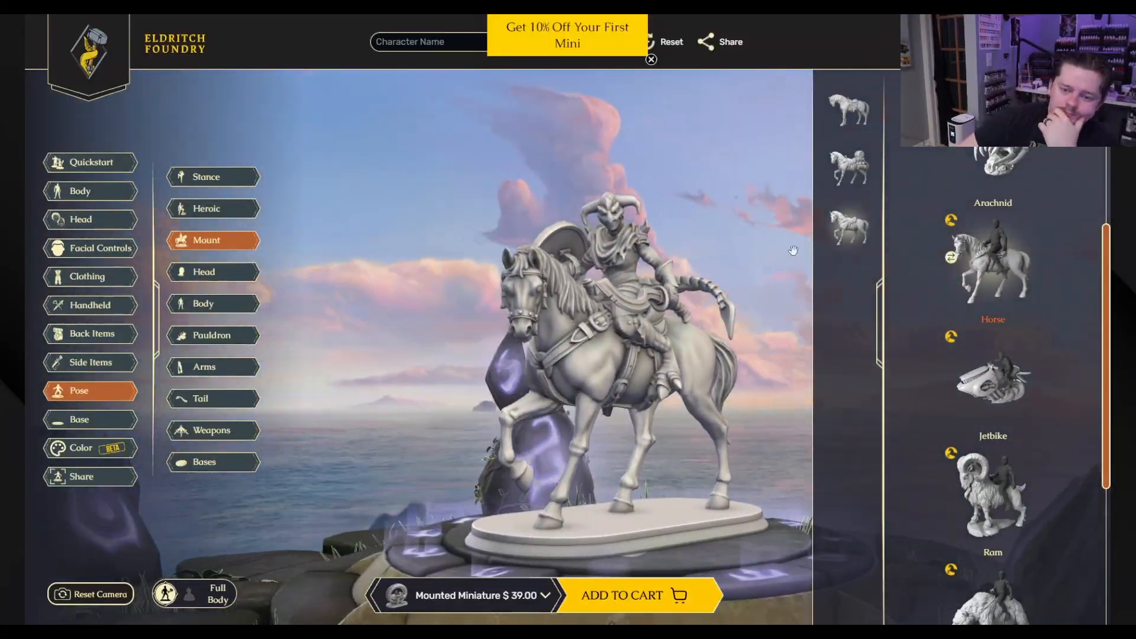
pyautogui.click(850, 109)
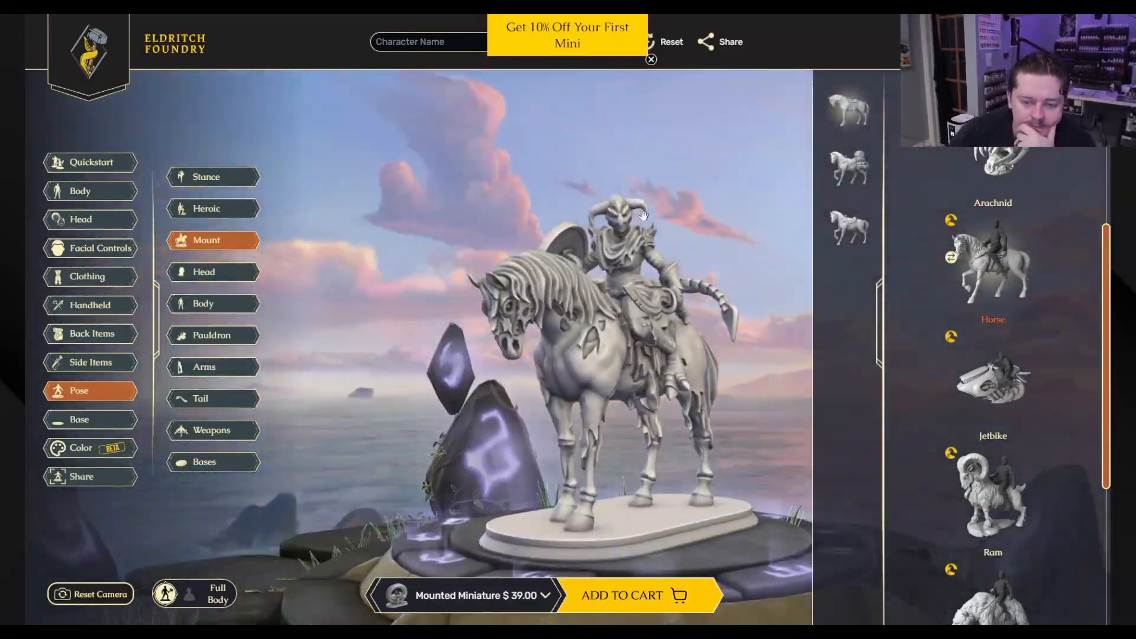
pyautogui.moveTo(643, 216); pyautogui.dragTo(589, 220)
# Step: Turn and tilt the rider's head with the pose controls, checking it from several angles
pyautogui.click(213, 272)
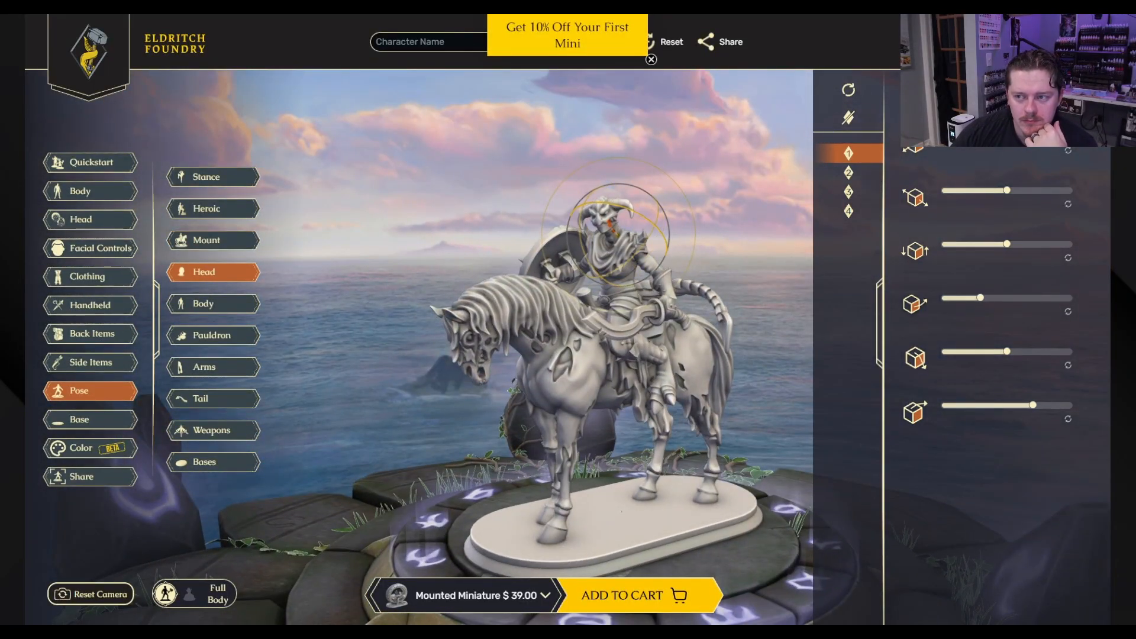
pyautogui.click(1025, 285)
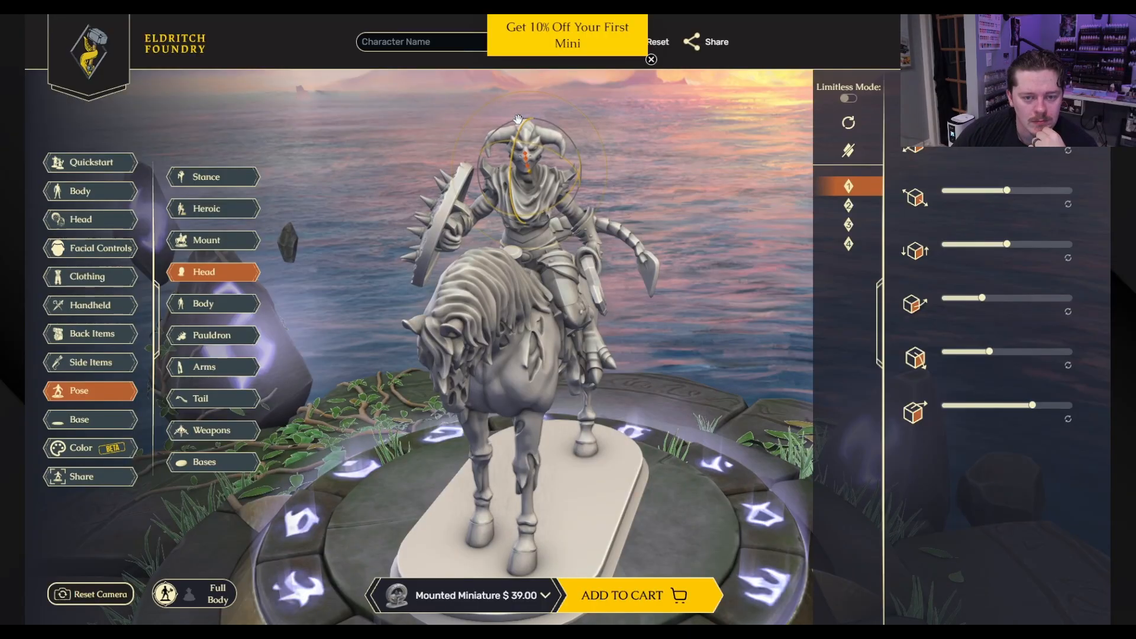
pyautogui.moveTo(519, 119); pyautogui.dragTo(524, 128)
pyautogui.moveTo(554, 203); pyautogui.dragTo(528, 190)
pyautogui.click(500, 203)
pyautogui.moveTo(648, 208); pyautogui.dragTo(713, 177)
pyautogui.moveTo(500, 111); pyautogui.dragTo(502, 113)
pyautogui.moveTo(628, 204); pyautogui.dragTo(583, 222)
# Step: Rotate the rider's shoulder pauldrons to adjust how they sit
pyautogui.click(227, 336)
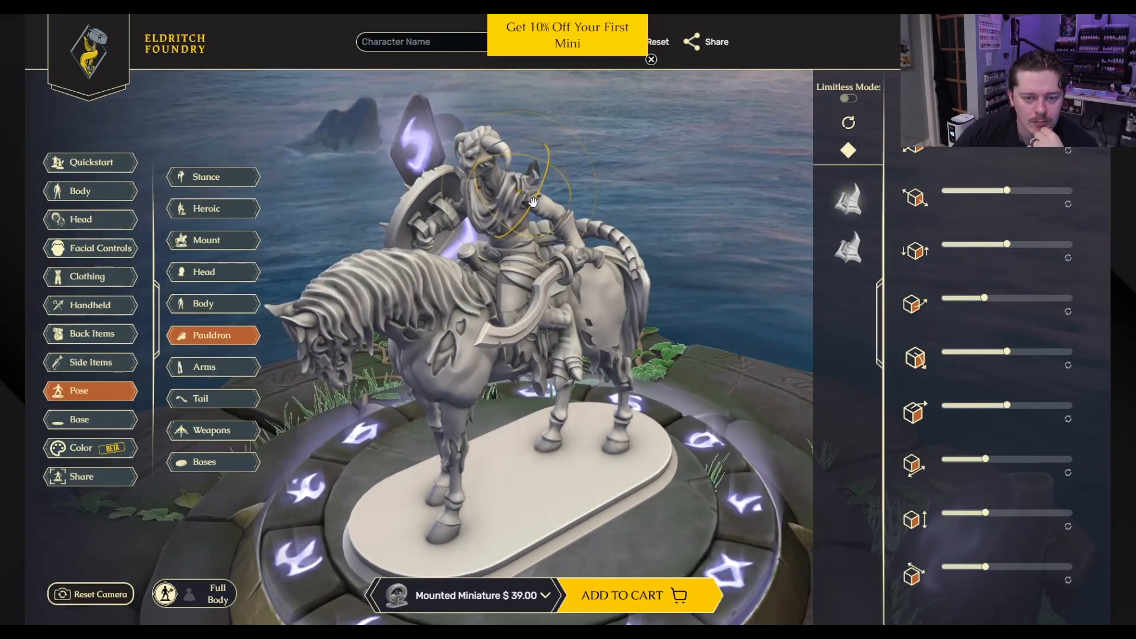
pyautogui.moveTo(533, 203); pyautogui.dragTo(616, 176)
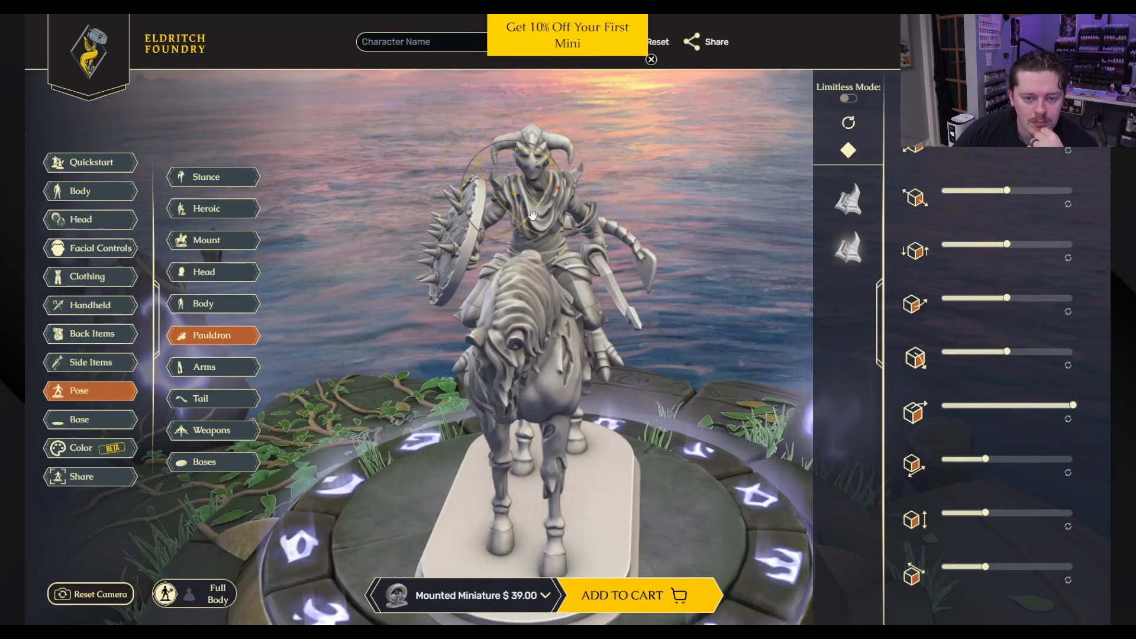
pyautogui.moveTo(515, 212); pyautogui.dragTo(450, 202)
# Step: Rotate the joints of the rider's left arm so the Khopesh is raised upright
pyautogui.click(212, 367)
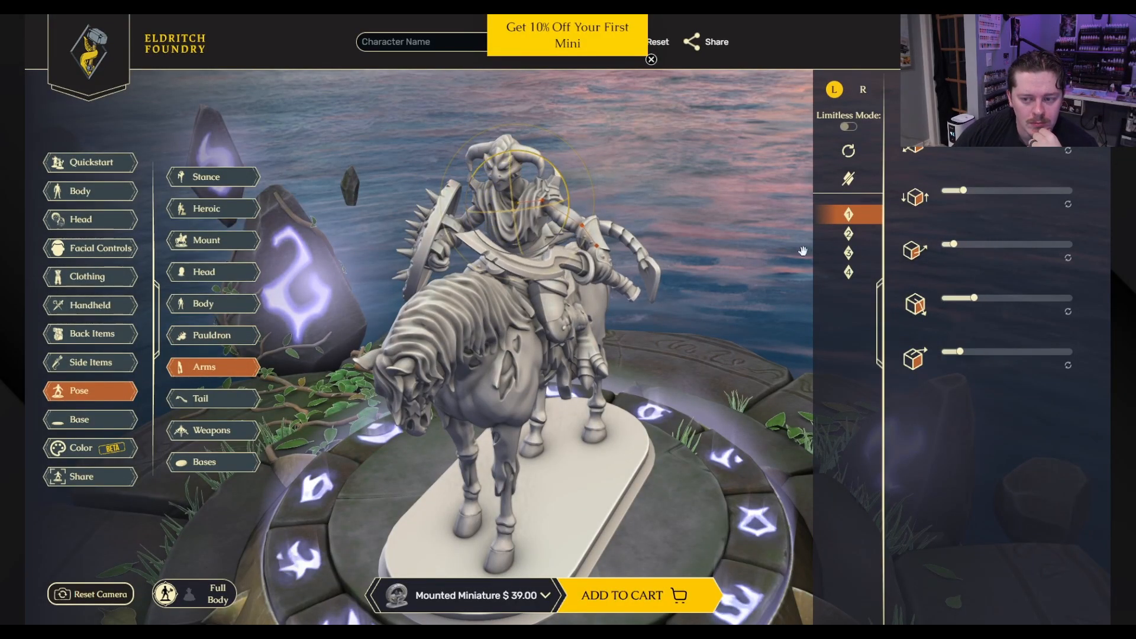
pyautogui.moveTo(530, 209); pyautogui.dragTo(553, 192)
pyautogui.moveTo(553, 192); pyautogui.dragTo(491, 189)
pyautogui.moveTo(483, 238); pyautogui.dragTo(865, 257)
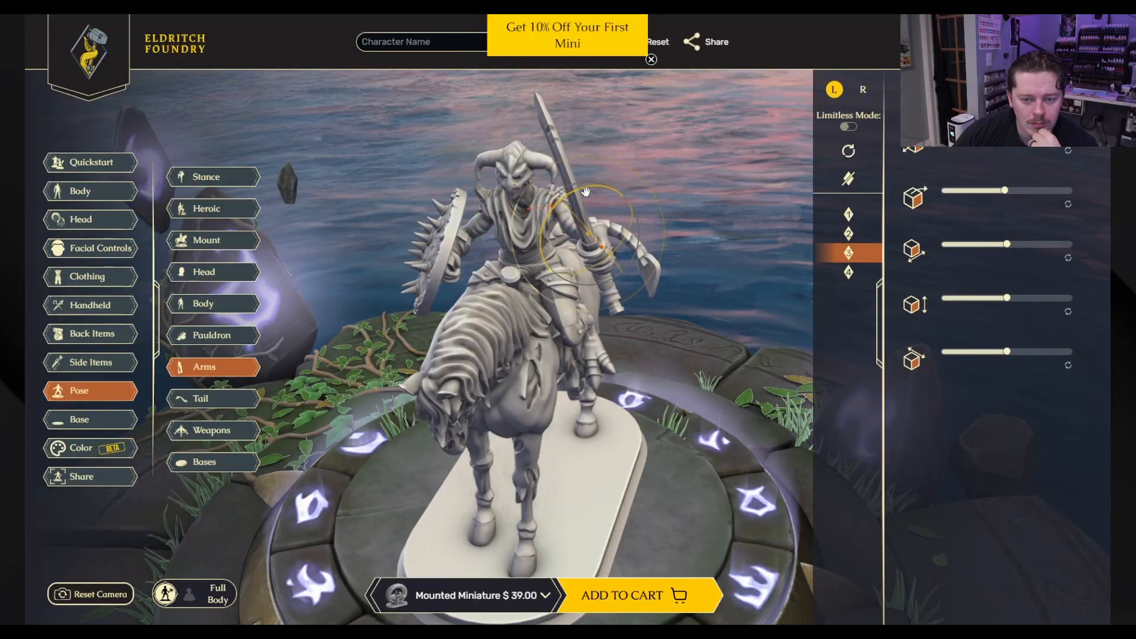
pyautogui.moveTo(577, 255); pyautogui.dragTo(830, 276)
pyautogui.moveTo(615, 211); pyautogui.dragTo(618, 201)
# Step: Adjust the upper joints of the rider's right arm to reposition the spiked shield
pyautogui.moveTo(690, 212); pyautogui.dragTo(843, 118)
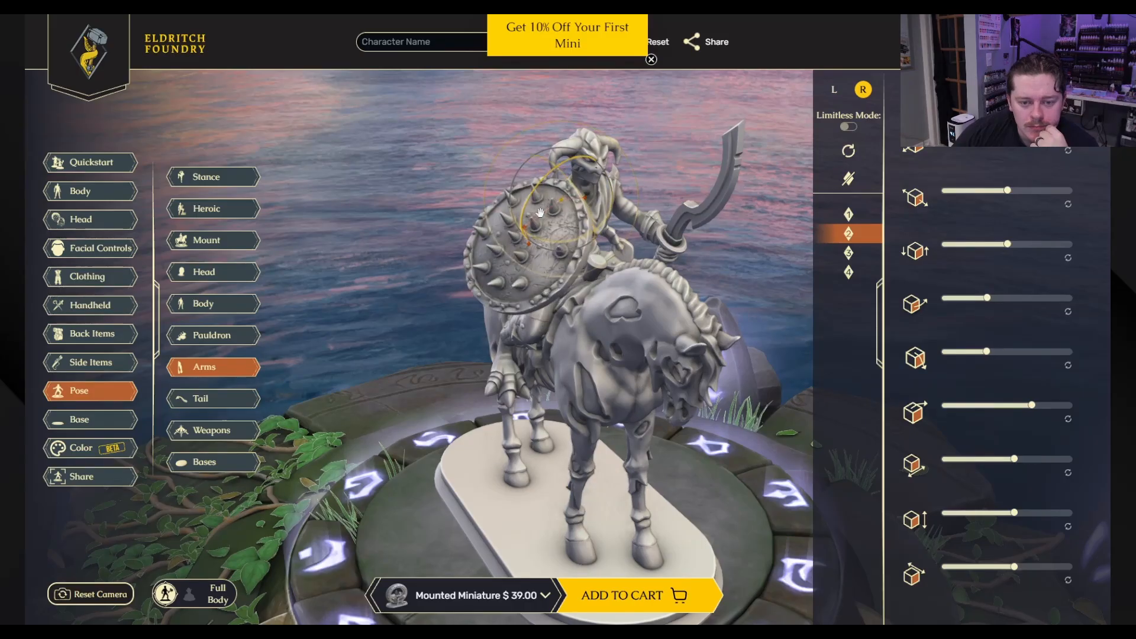
pyautogui.moveTo(552, 252); pyautogui.dragTo(311, 281)
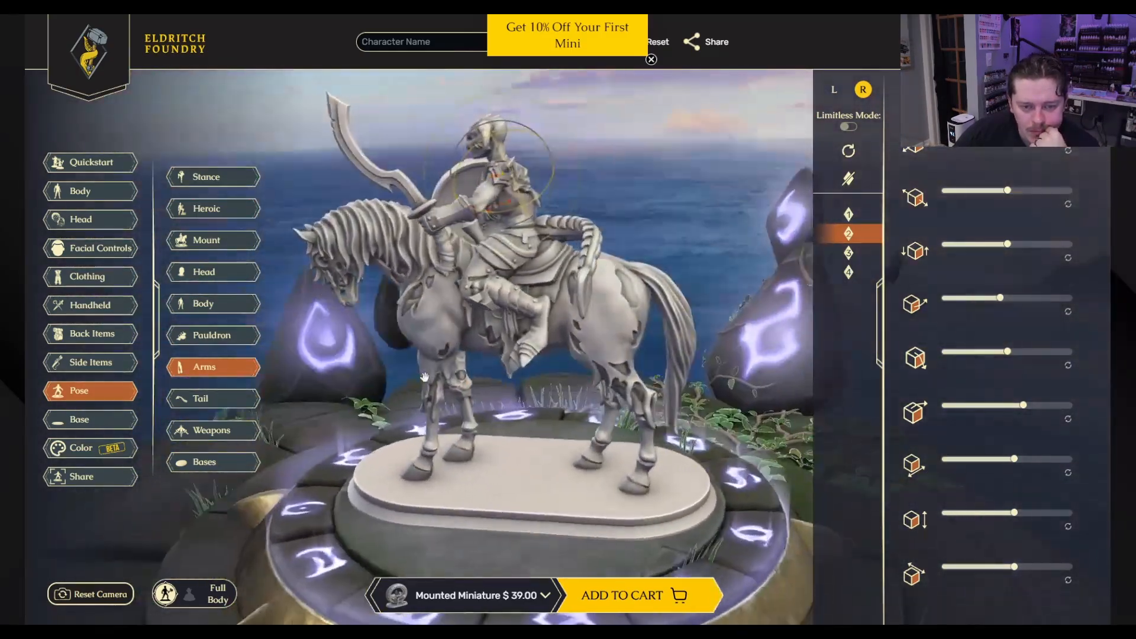
pyautogui.moveTo(536, 144); pyautogui.dragTo(544, 151)
# Step: Refine the left arm's joints so the sword is held up in front of the rider
pyautogui.moveTo(622, 202); pyautogui.dragTo(799, 234)
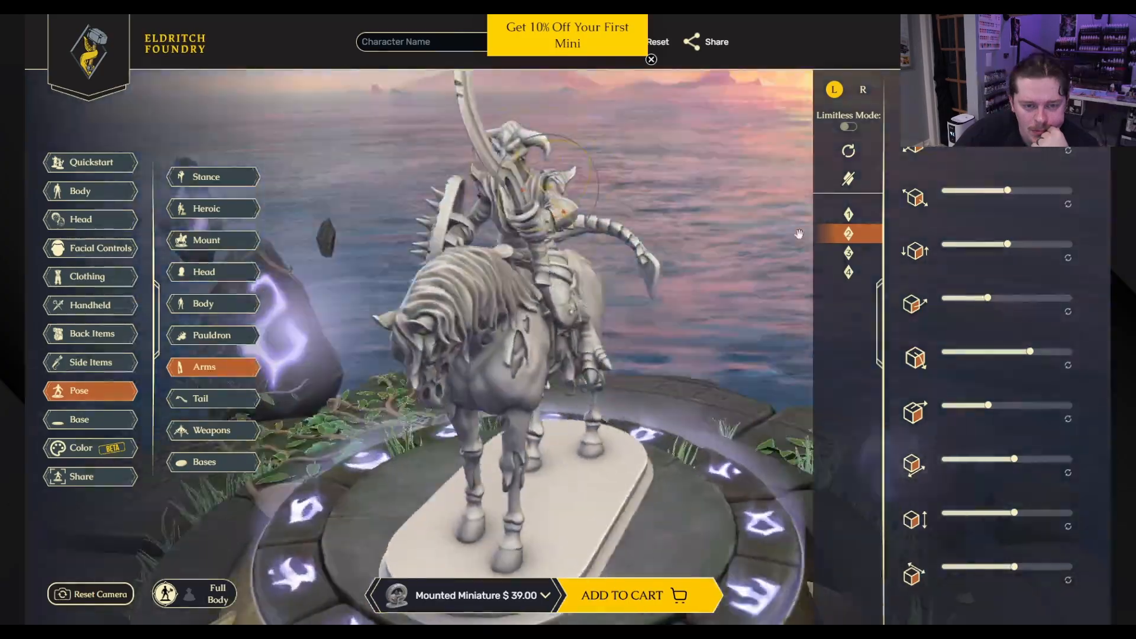
pyautogui.click(849, 253)
pyautogui.click(849, 273)
pyautogui.moveTo(680, 296); pyautogui.dragTo(428, 338)
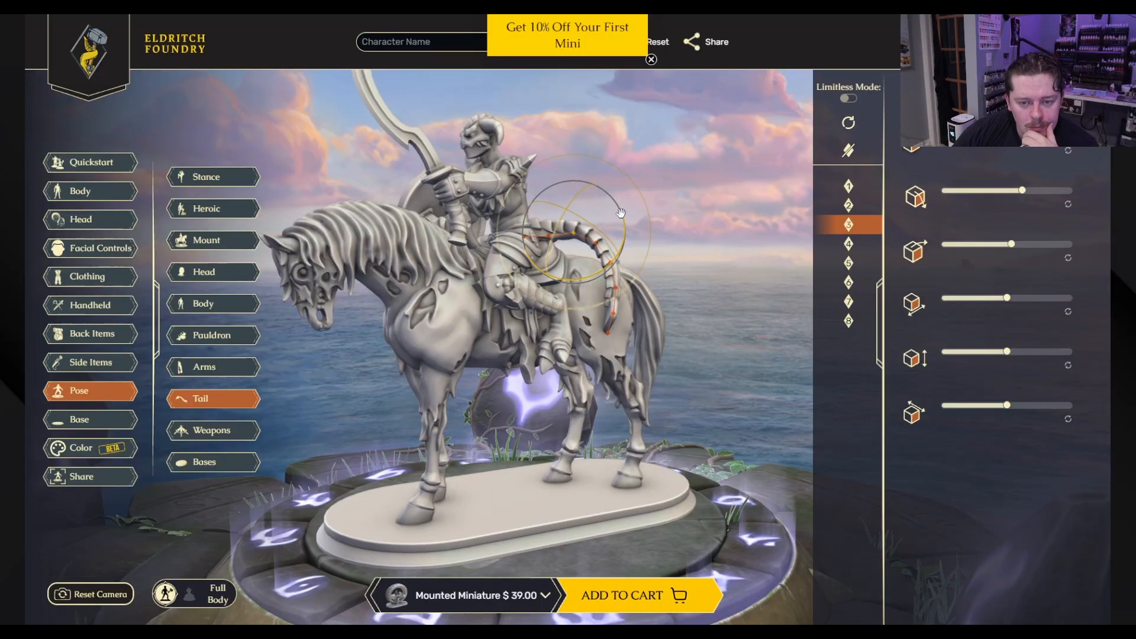
# Step: Bend the tail segment by segment so it drapes back along the horse's hindquarters
pyautogui.moveTo(590, 213); pyautogui.dragTo(734, 262)
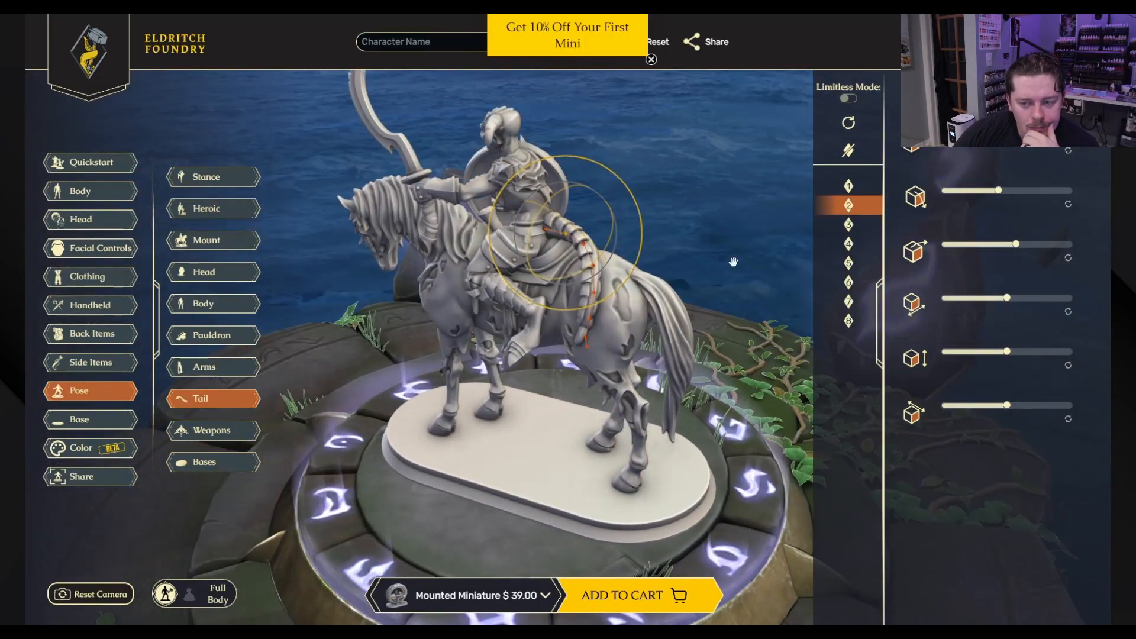
pyautogui.moveTo(631, 270); pyautogui.dragTo(634, 282)
pyautogui.moveTo(657, 332); pyautogui.dragTo(636, 296)
pyautogui.moveTo(627, 260); pyautogui.dragTo(622, 270)
pyautogui.moveTo(751, 314); pyautogui.dragTo(765, 338)
pyautogui.click(849, 225)
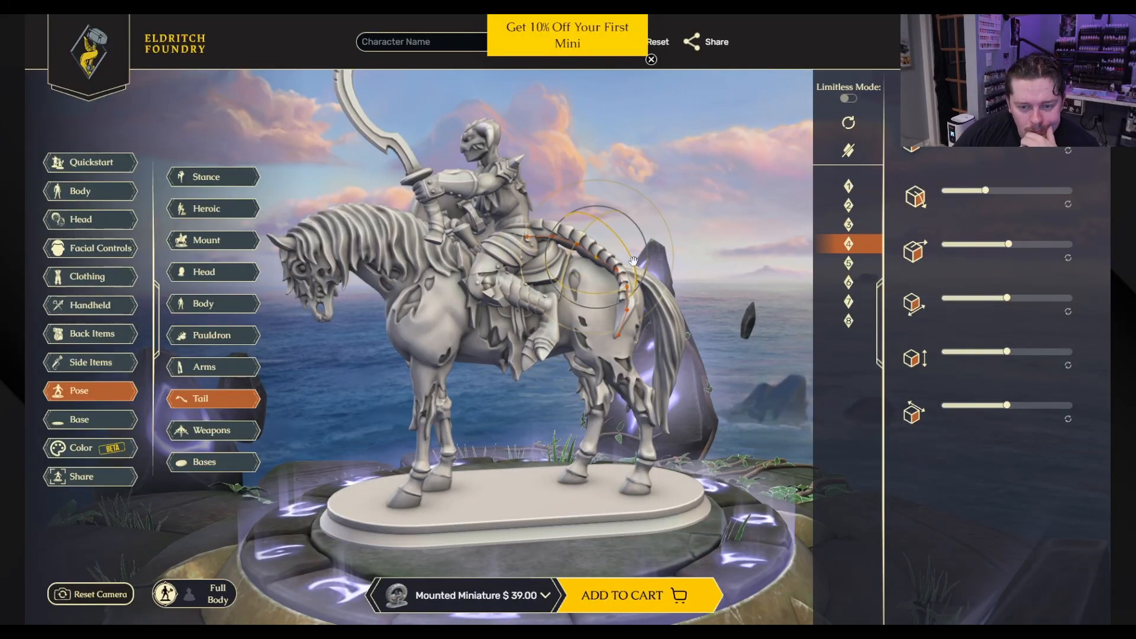
pyautogui.moveTo(620, 280); pyautogui.dragTo(631, 291)
pyautogui.moveTo(735, 359); pyautogui.dragTo(510, 421)
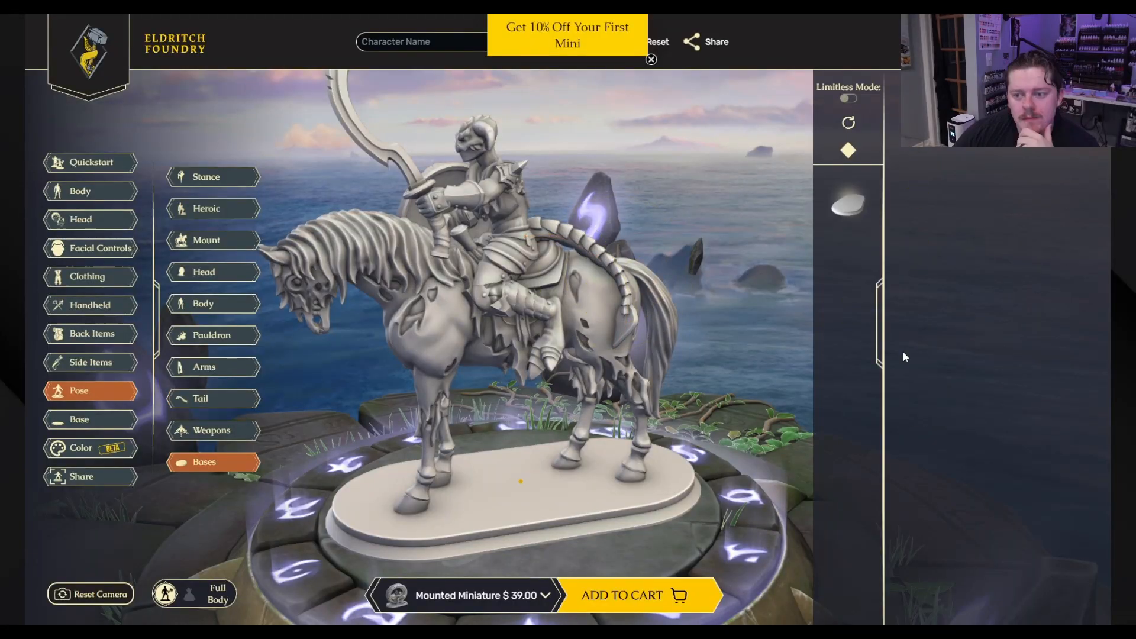
# Step: Look through the mounted base designs and the available mounts while inspecting the mounted figure from several sides
pyautogui.click(80, 419)
pyautogui.scroll(-1, 1022, 380)
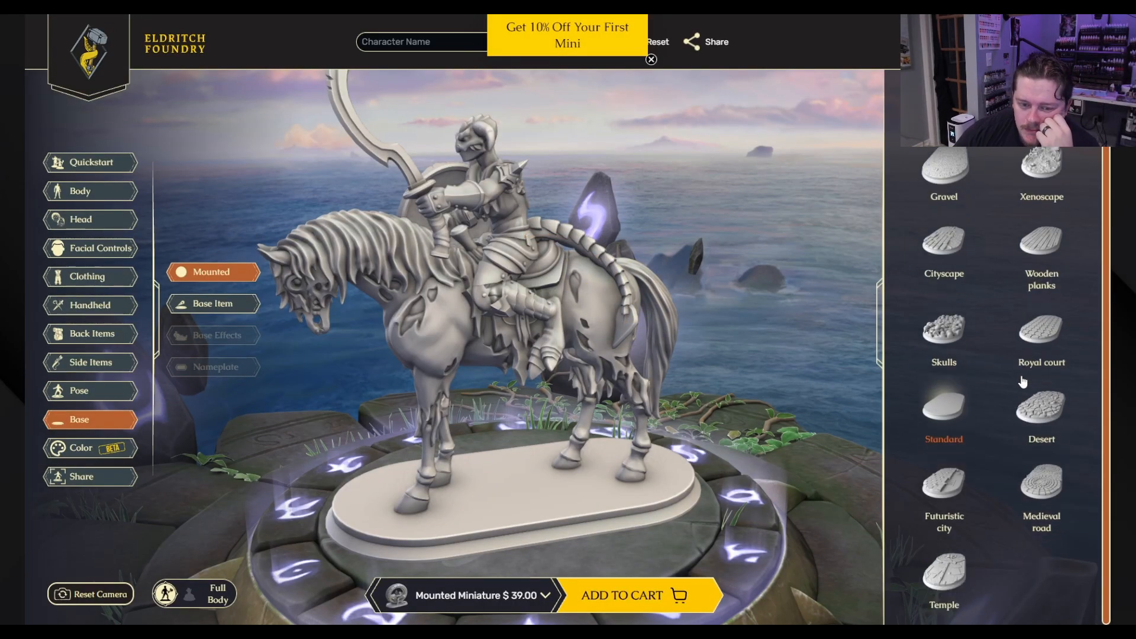
pyautogui.click(116, 391)
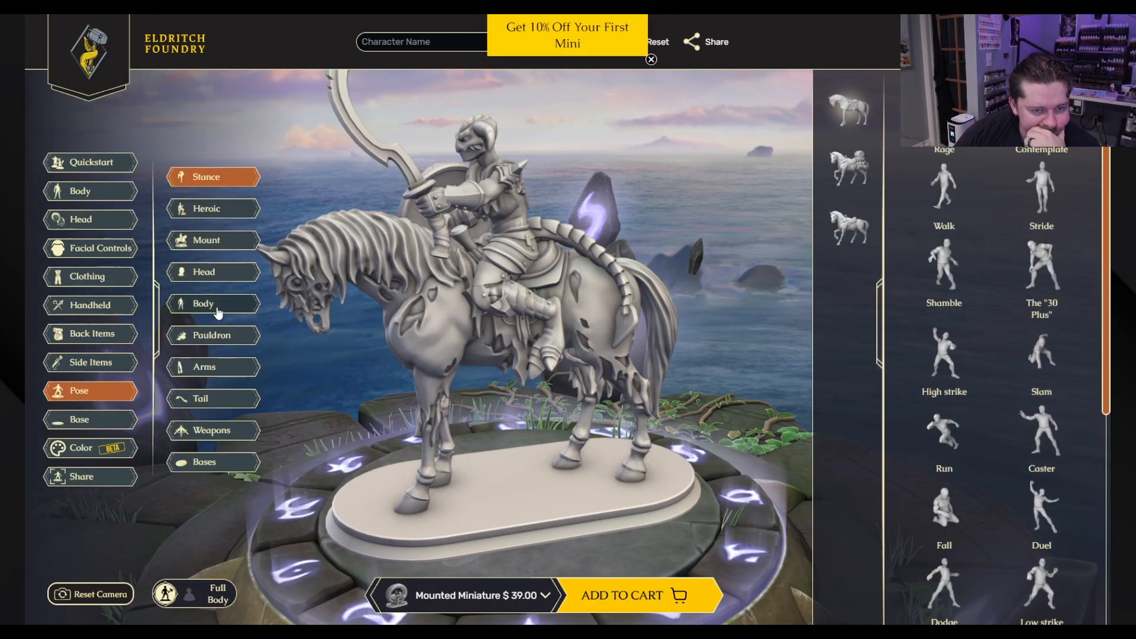
pyautogui.click(213, 272)
pyautogui.click(213, 240)
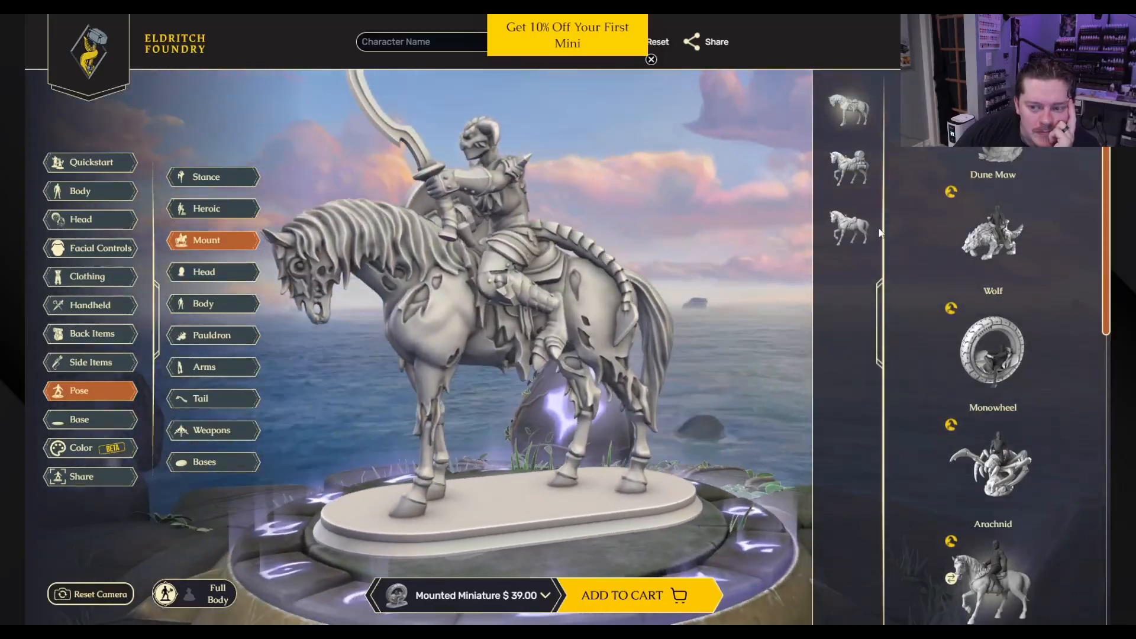
pyautogui.moveTo(553, 389); pyautogui.dragTo(569, 183)
pyautogui.scroll(-5, 1056, 380)
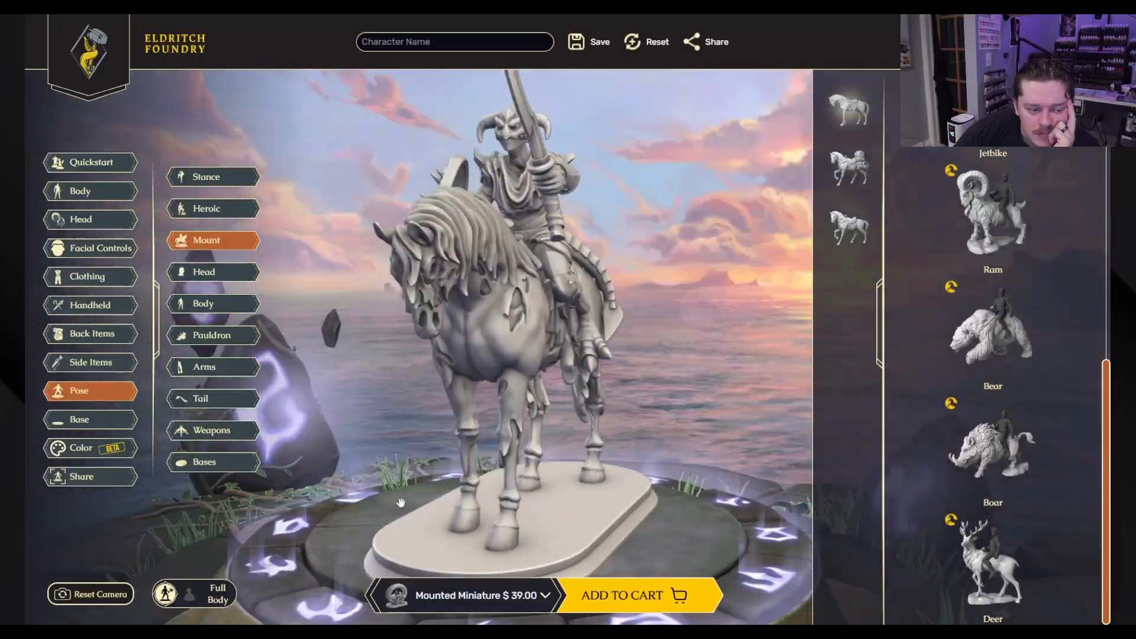
pyautogui.moveTo(452, 368); pyautogui.dragTo(544, 489)
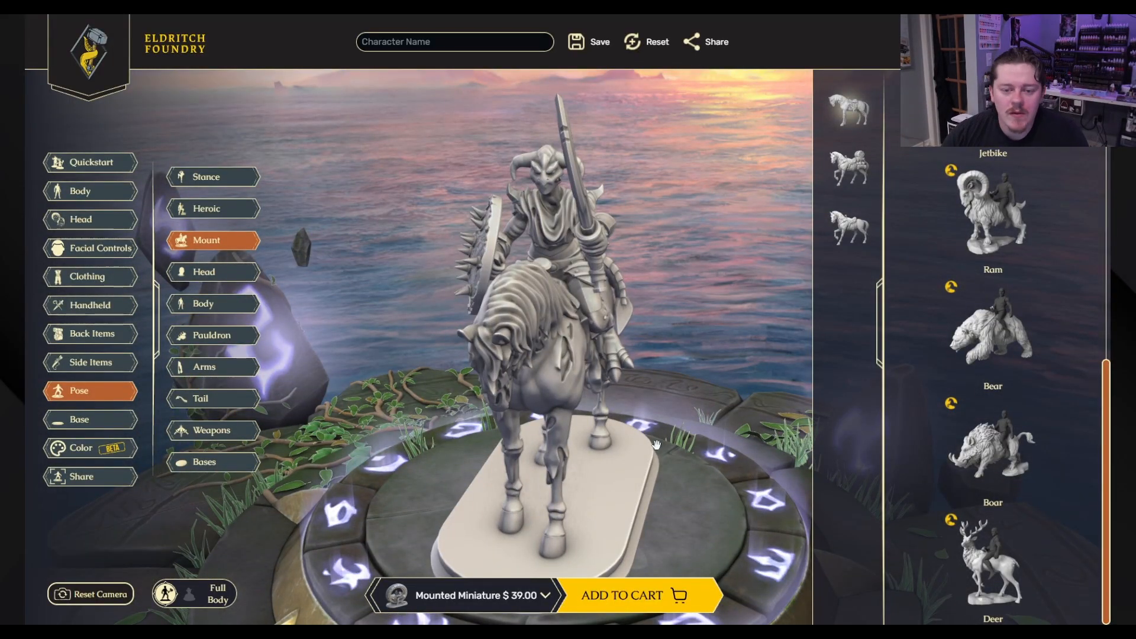
# Step: Rotate the rider's first body joint to change how the torso leans and twists in the saddle
pyautogui.moveTo(657, 445); pyautogui.dragTo(695, 278)
pyautogui.click(564, 222)
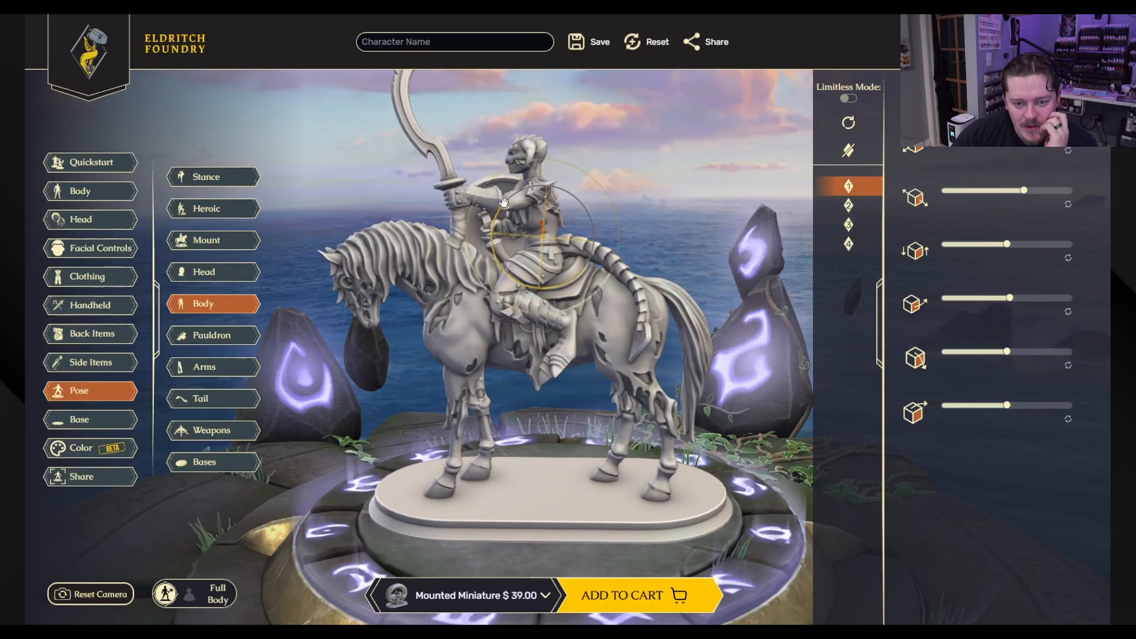
pyautogui.moveTo(525, 193); pyautogui.dragTo(601, 235)
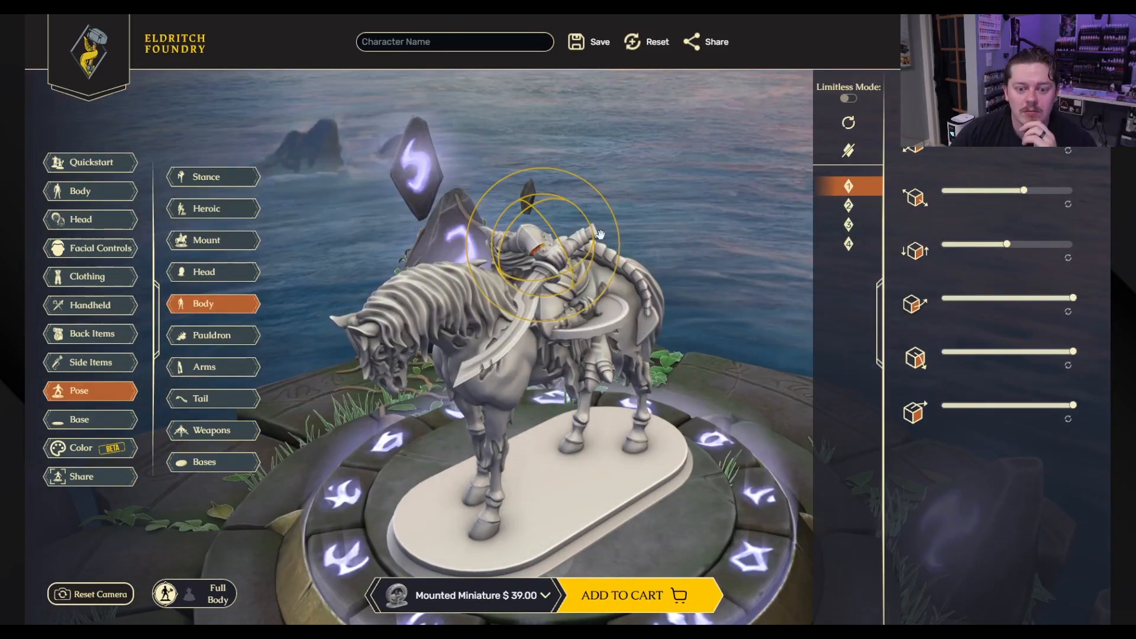
pyautogui.moveTo(658, 184); pyautogui.dragTo(579, 199)
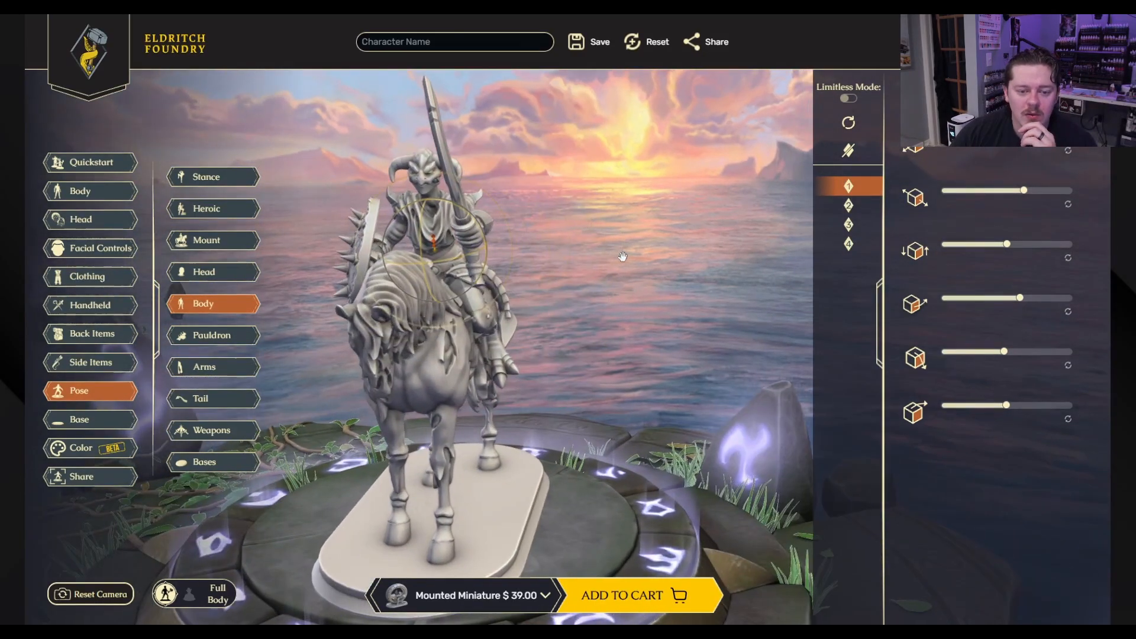
# Step: Inspect the mounted figure's seated pose, sword and shield from the front, the side and above
pyautogui.moveTo(623, 257); pyautogui.dragTo(751, 354)
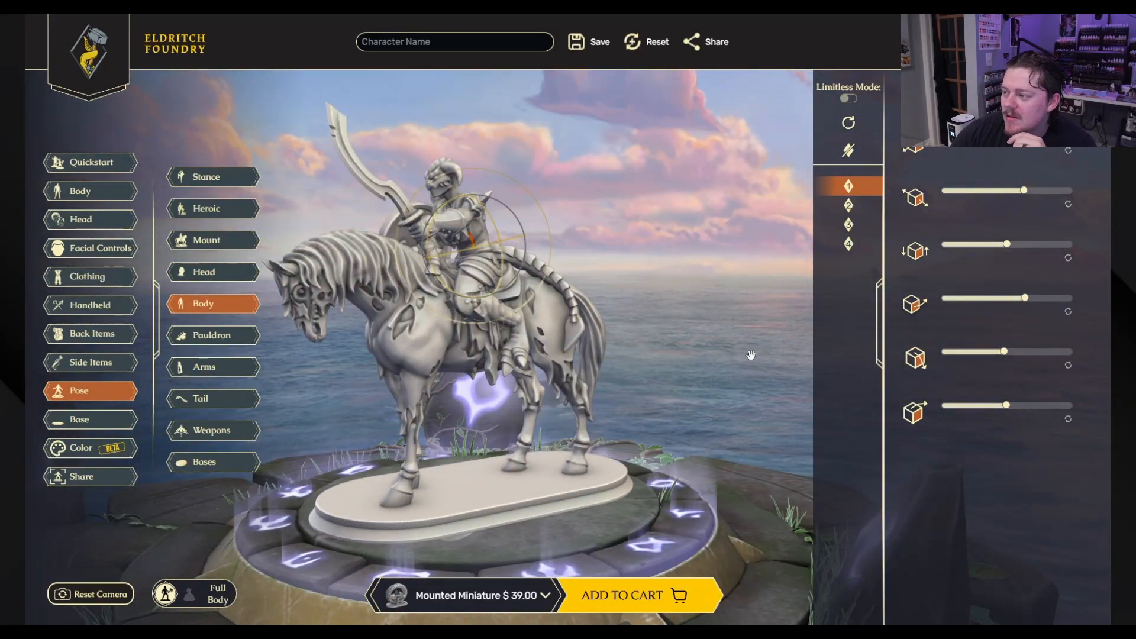
pyautogui.moveTo(727, 332); pyautogui.dragTo(360, 448)
pyautogui.moveTo(517, 462); pyautogui.dragTo(517, 465)
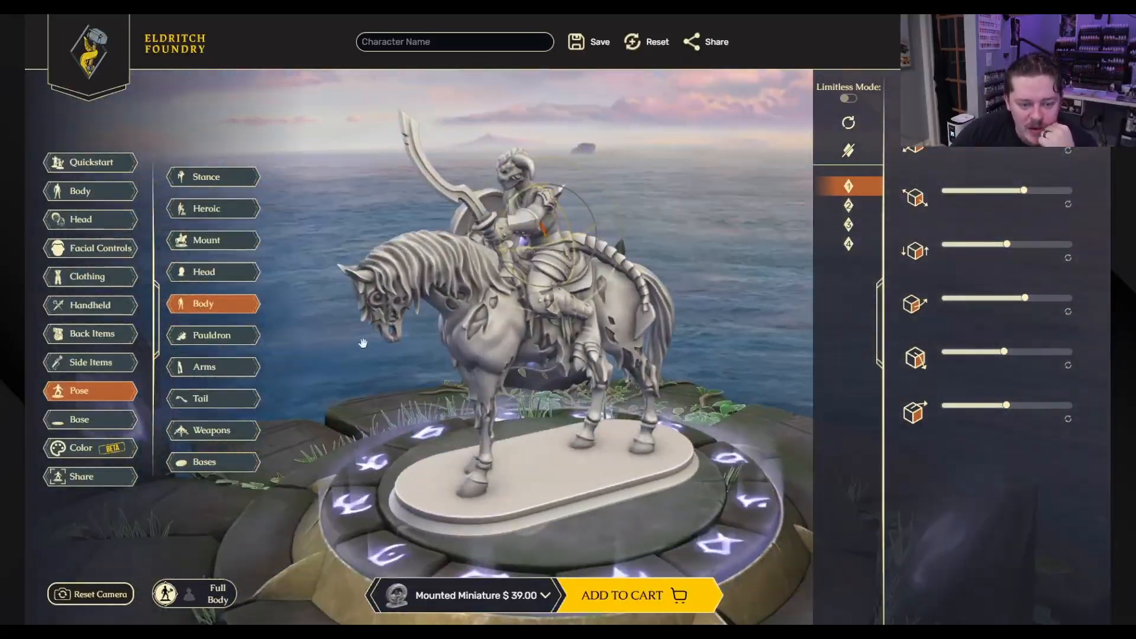
pyautogui.moveTo(363, 343); pyautogui.dragTo(451, 192)
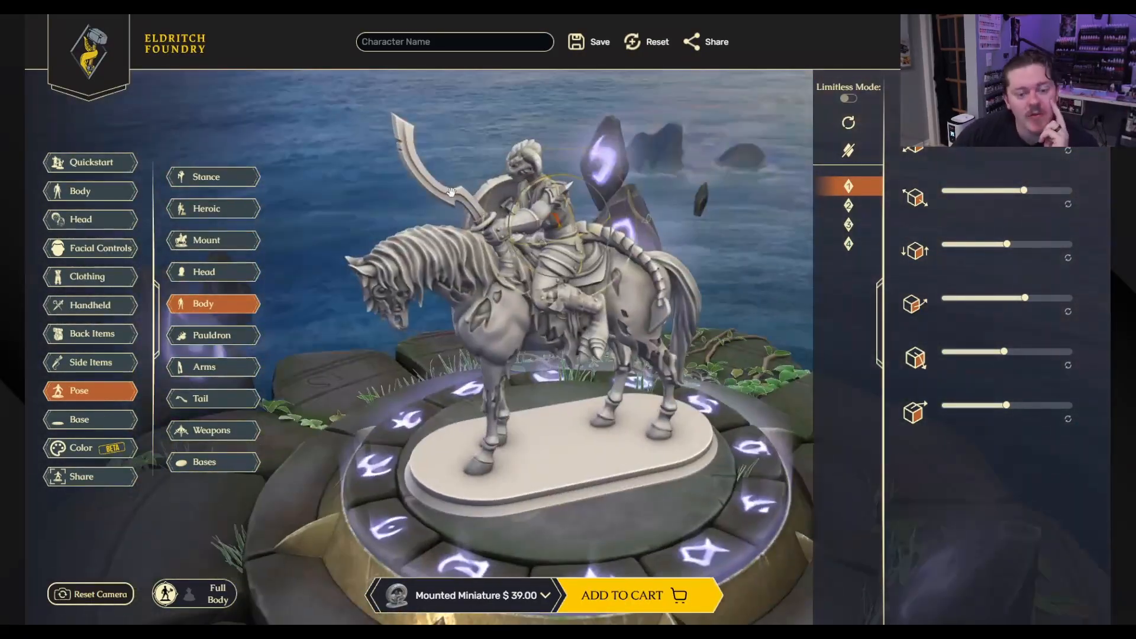
pyautogui.moveTo(479, 226); pyautogui.dragTo(375, 143)
pyautogui.moveTo(544, 383); pyautogui.dragTo(682, 427)
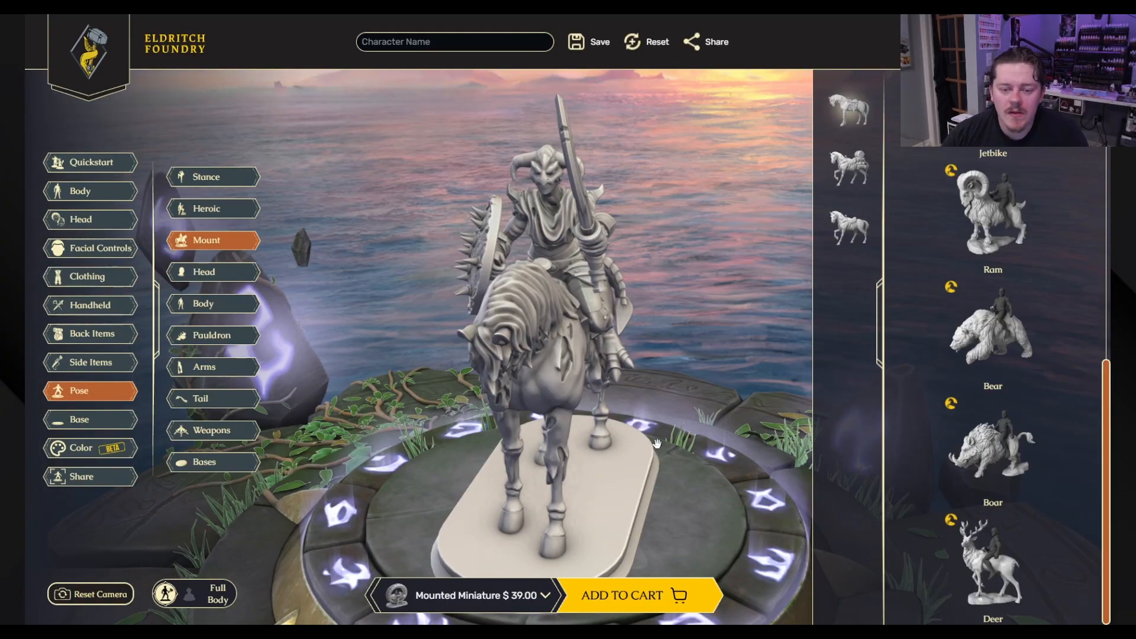
pyautogui.moveTo(741, 446); pyautogui.dragTo(629, 286)
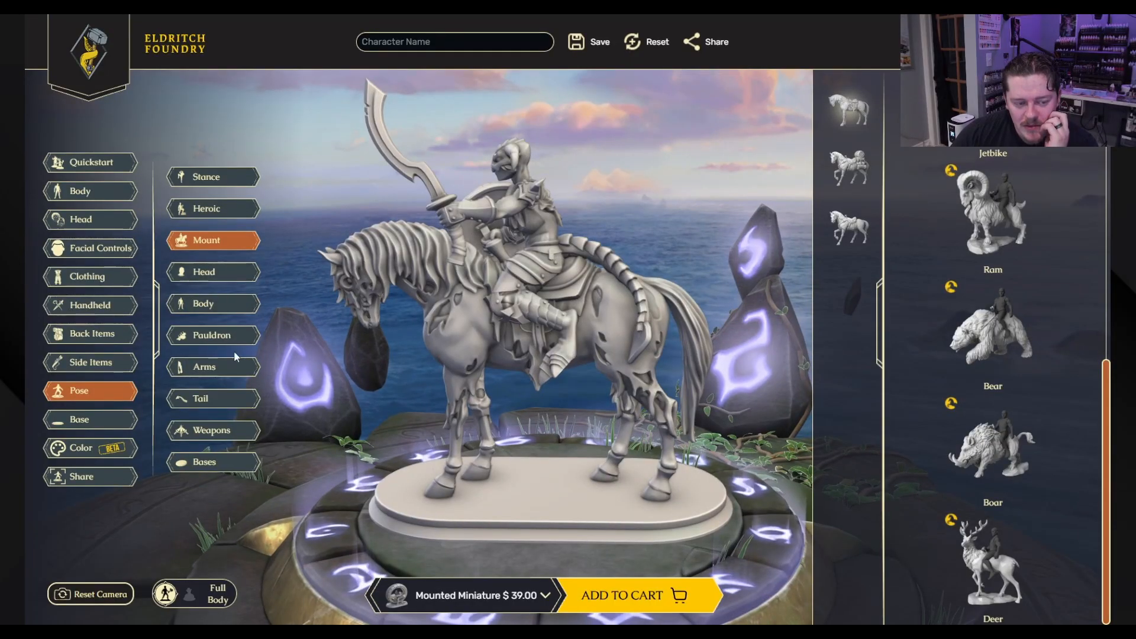
# Step: Work through the rider's second, third and fourth body joints, slightly tilting the torso above the saddle
pyautogui.click(213, 303)
pyautogui.click(847, 207)
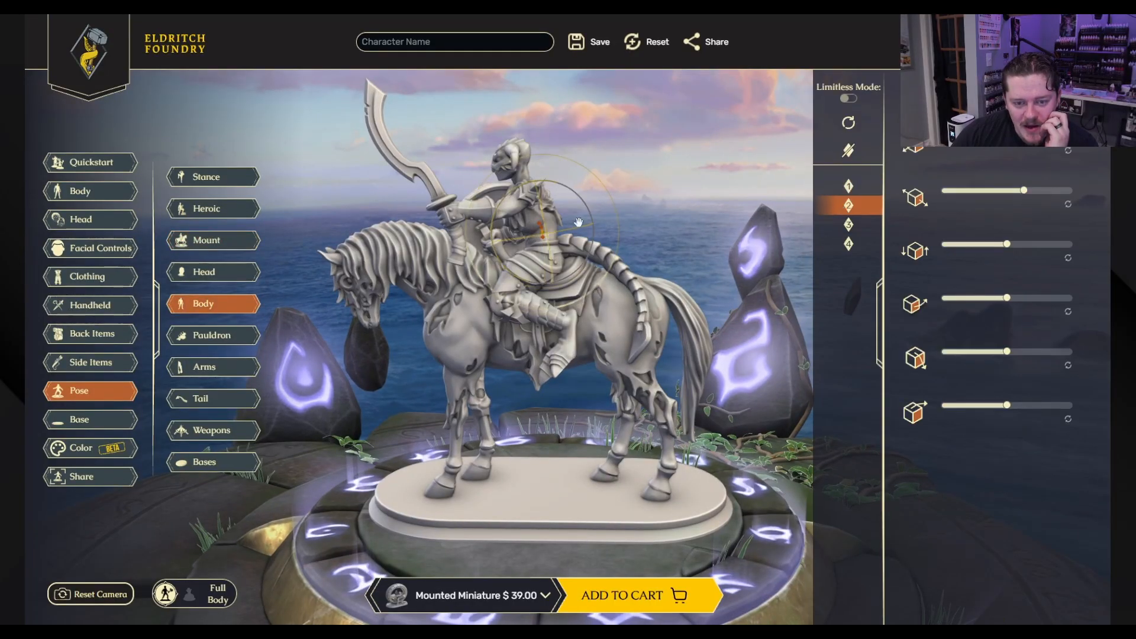
pyautogui.click(819, 227)
pyautogui.moveTo(519, 193); pyautogui.dragTo(505, 191)
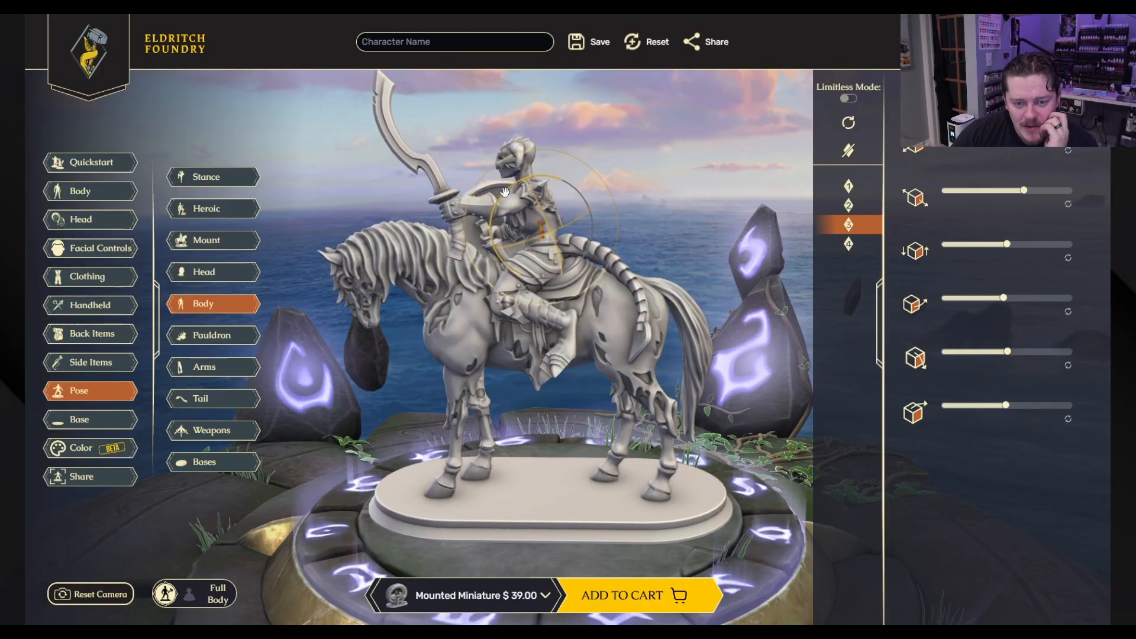
pyautogui.click(850, 243)
pyautogui.click(488, 218)
pyautogui.moveTo(513, 198); pyautogui.dragTo(523, 194)
# Step: Refine the lean and twist of the rider's first body joint, checking the torso from the front, side and back
pyautogui.moveTo(736, 200); pyautogui.dragTo(540, 231)
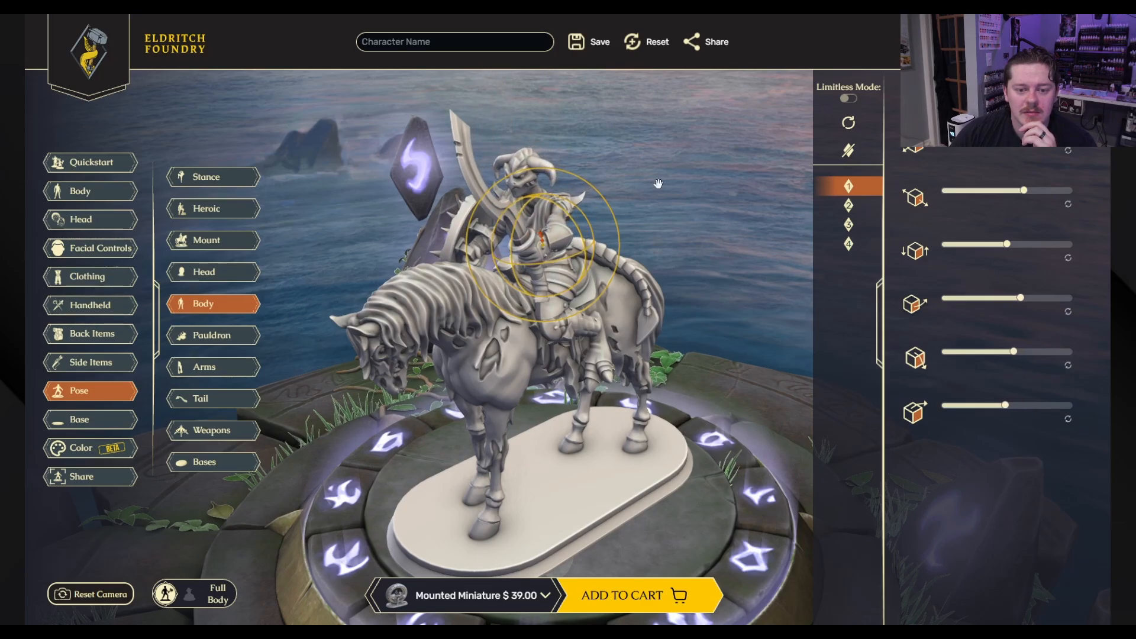
pyautogui.moveTo(658, 184); pyautogui.dragTo(731, 197)
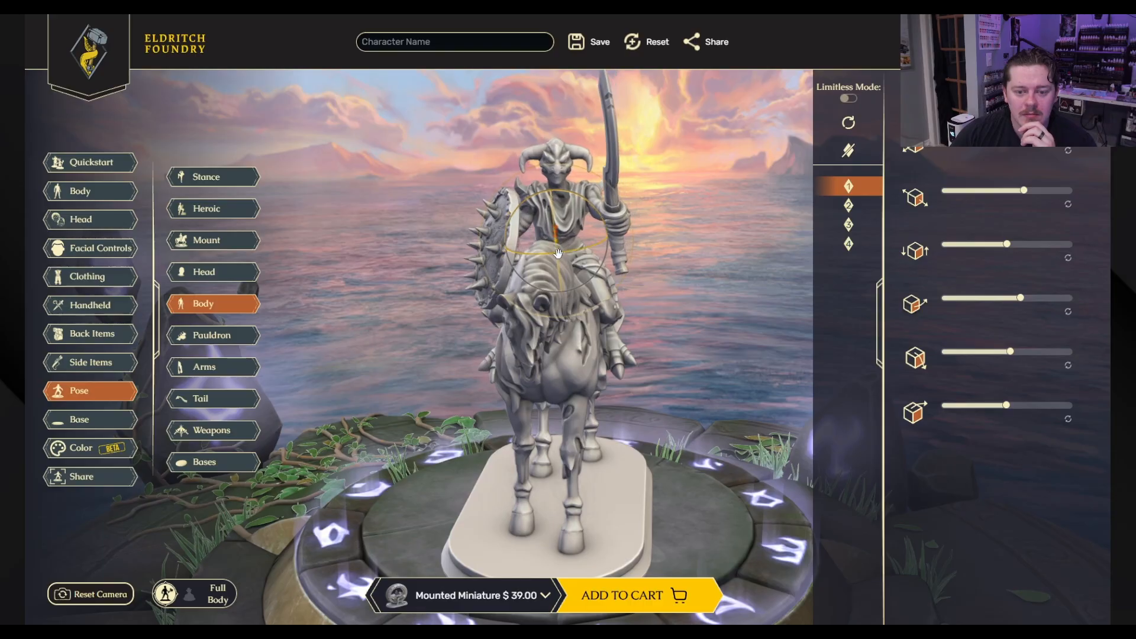
pyautogui.moveTo(743, 233); pyautogui.dragTo(571, 271)
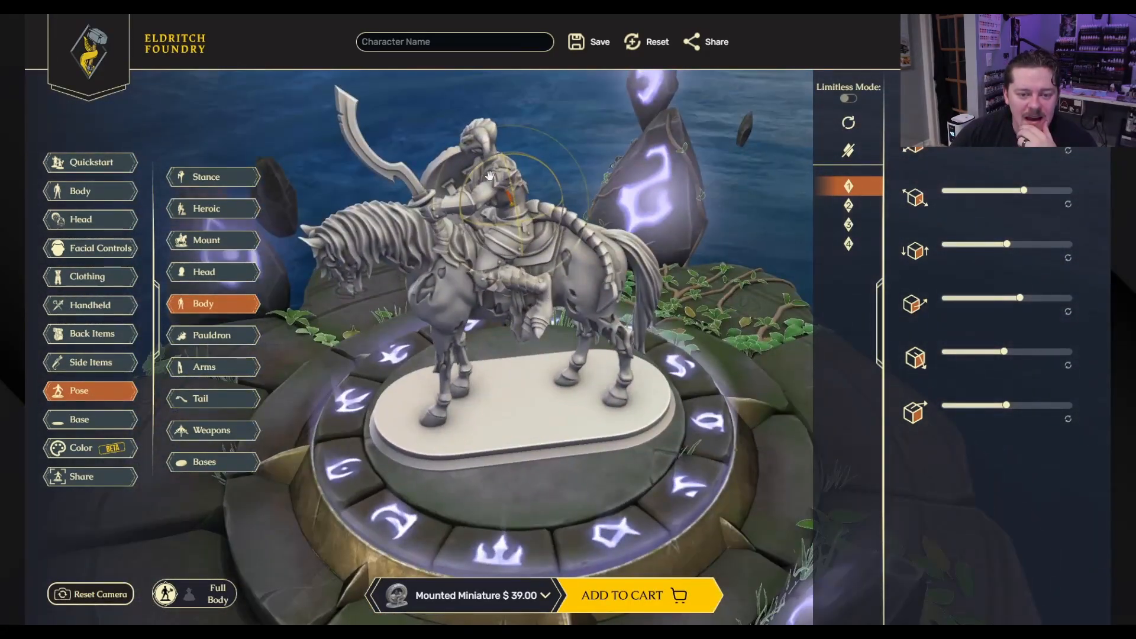
pyautogui.moveTo(484, 161); pyautogui.dragTo(512, 380)
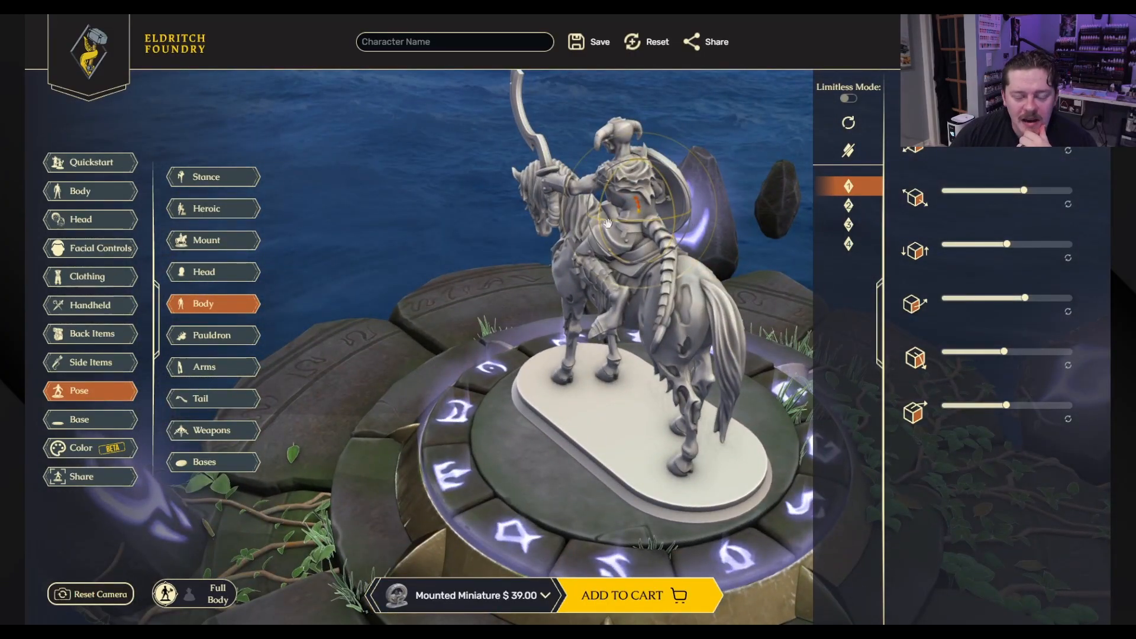
pyautogui.moveTo(609, 223); pyautogui.dragTo(751, 353)
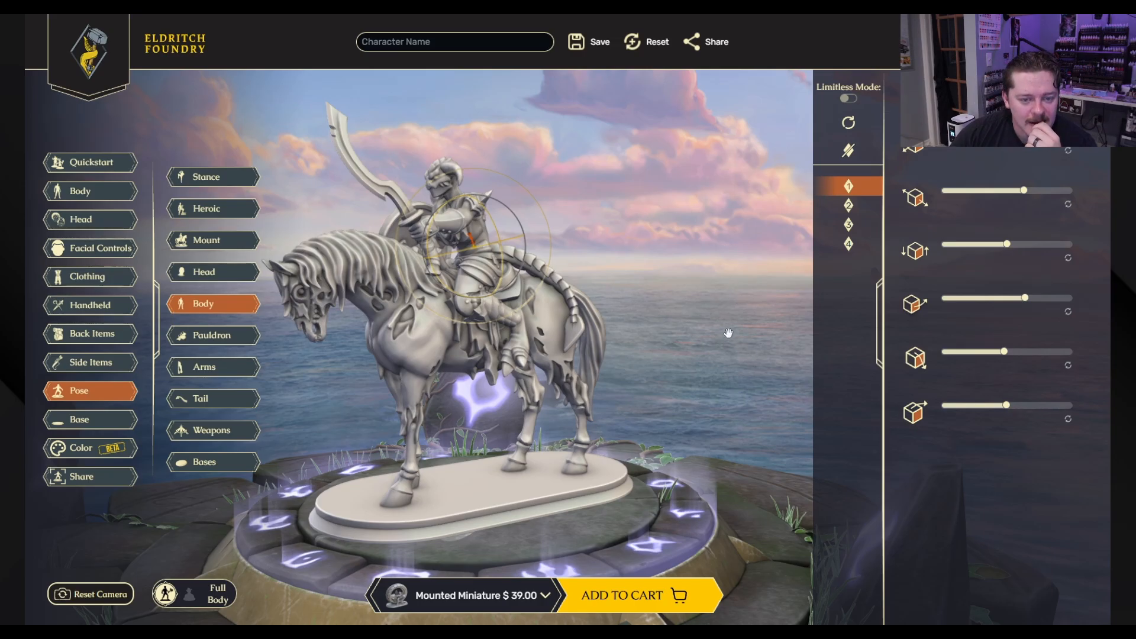
# Step: Examine the finished riding pose from all around, including the shield side, the raised sword and the draped tail
pyautogui.moveTo(728, 334); pyautogui.dragTo(946, 308)
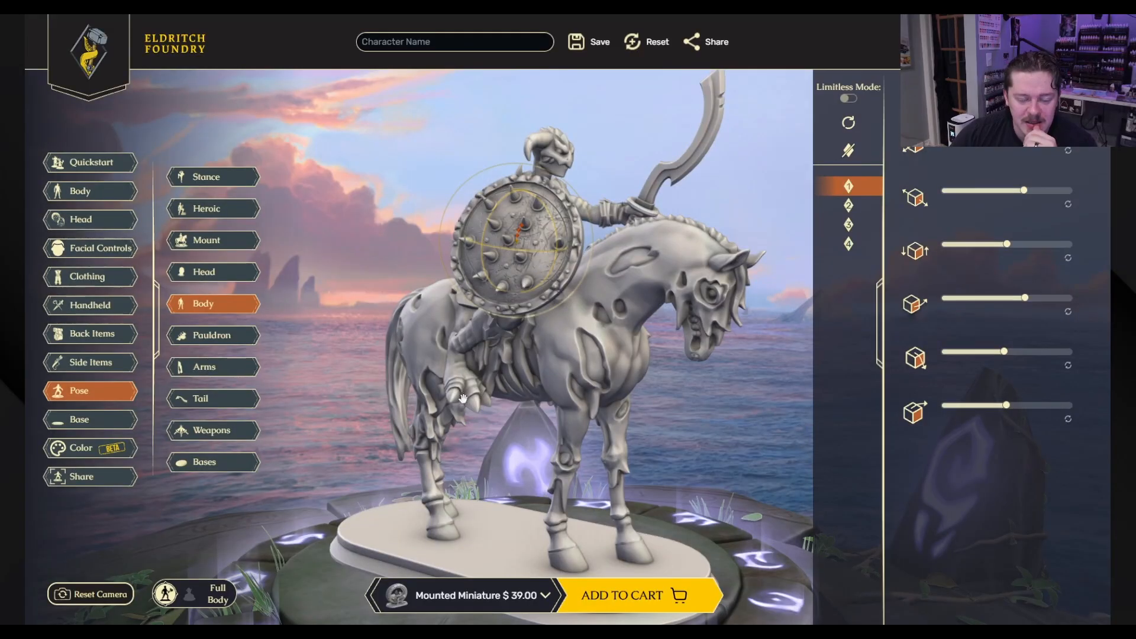
pyautogui.moveTo(463, 397); pyautogui.dragTo(350, 468)
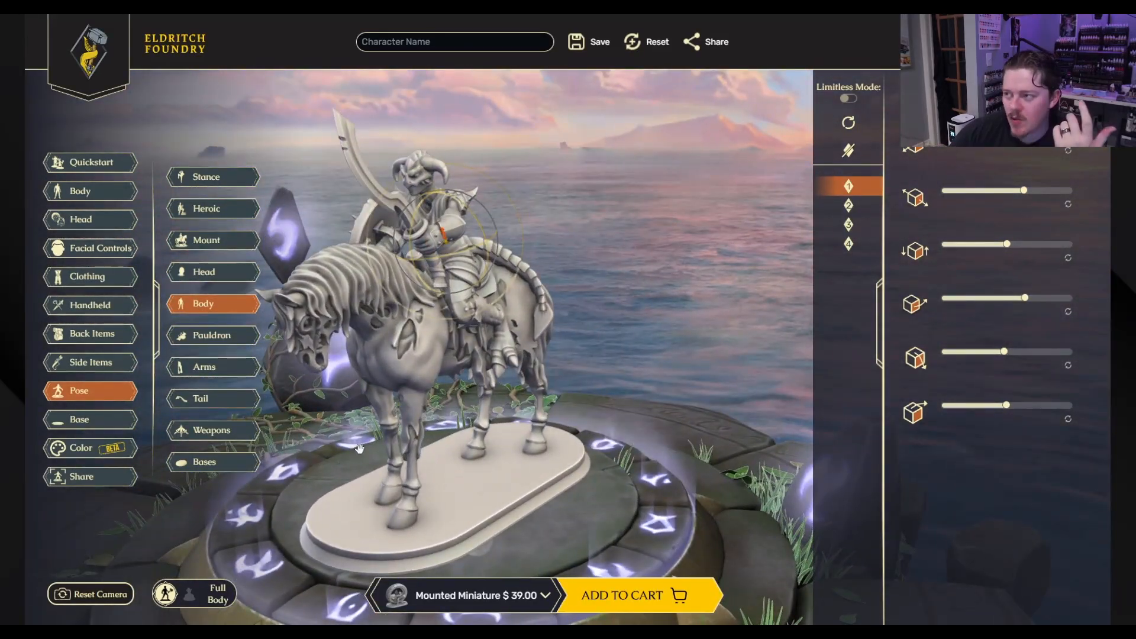
pyautogui.moveTo(409, 422); pyautogui.dragTo(512, 460)
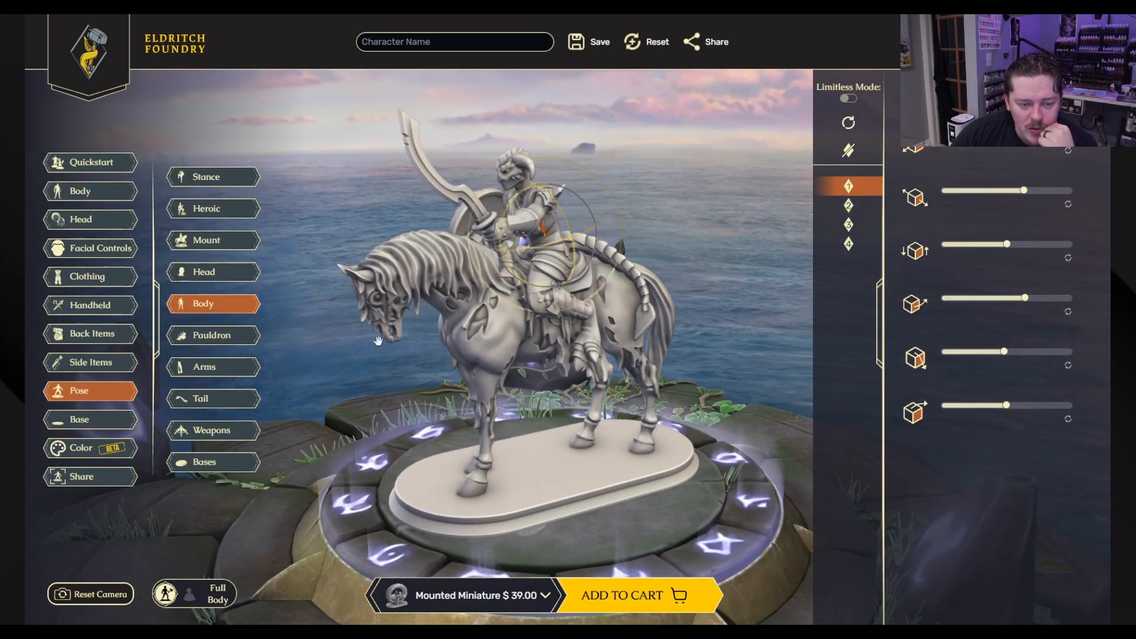
pyautogui.moveTo(405, 331); pyautogui.dragTo(449, 338)
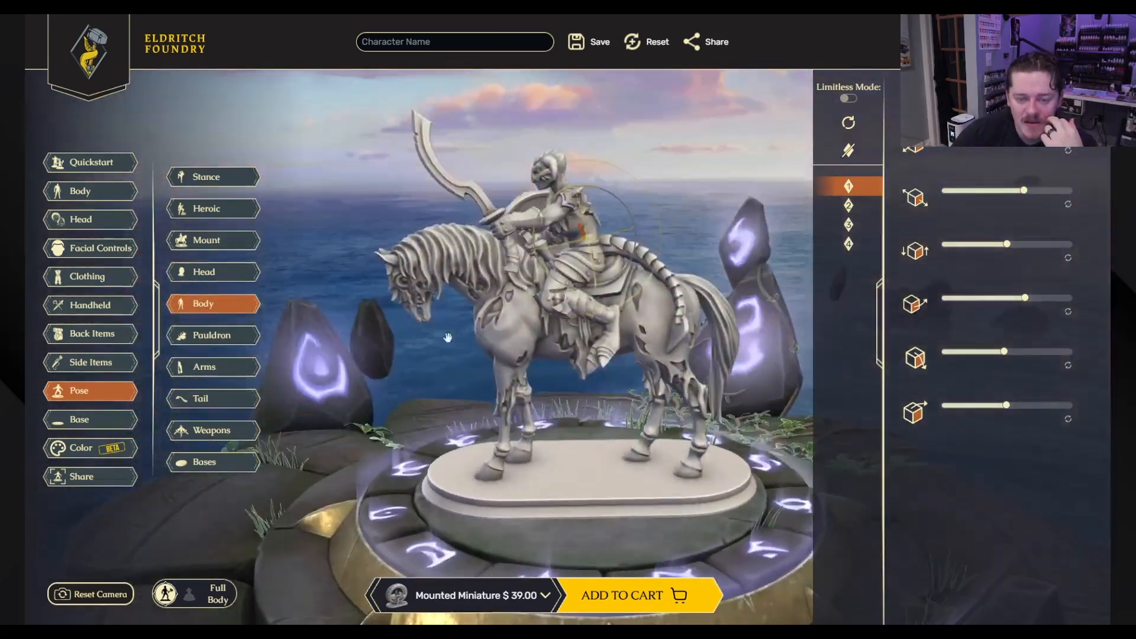
pyautogui.moveTo(518, 320); pyautogui.dragTo(648, 387)
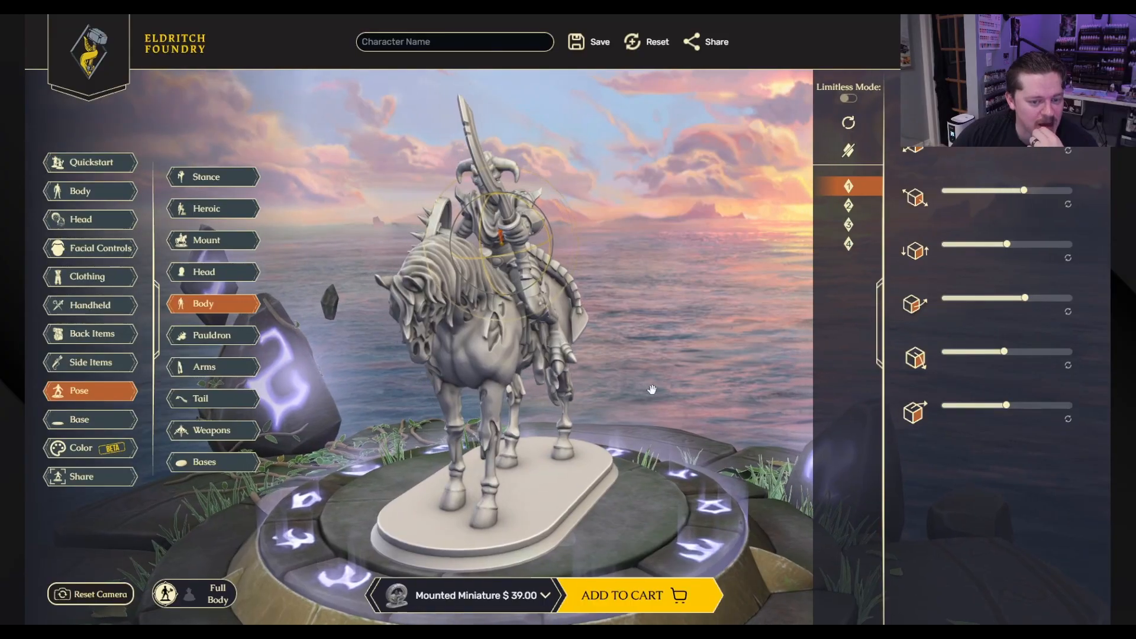
pyautogui.moveTo(656, 387); pyautogui.dragTo(418, 145)
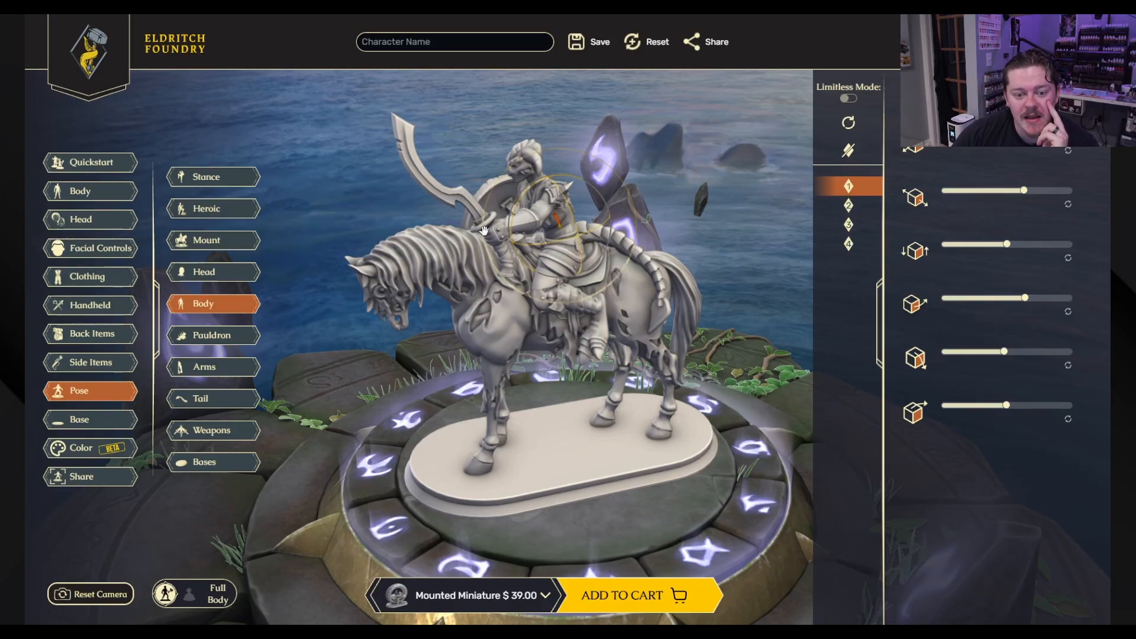
pyautogui.moveTo(437, 128); pyautogui.dragTo(379, 149)
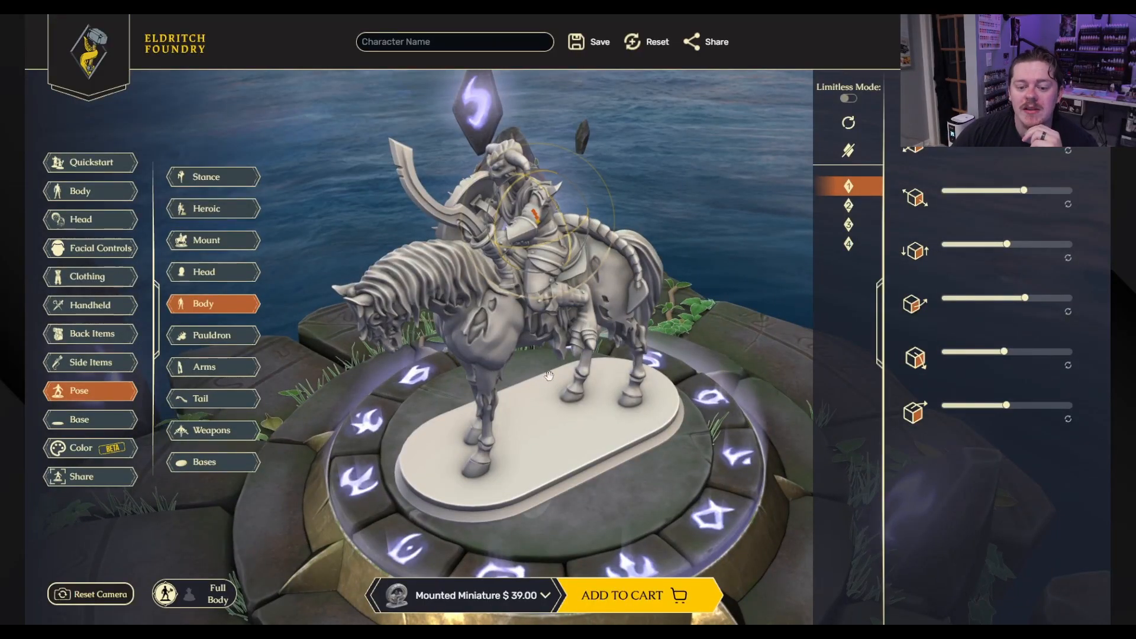
pyautogui.moveTo(550, 376); pyautogui.dragTo(567, 401)
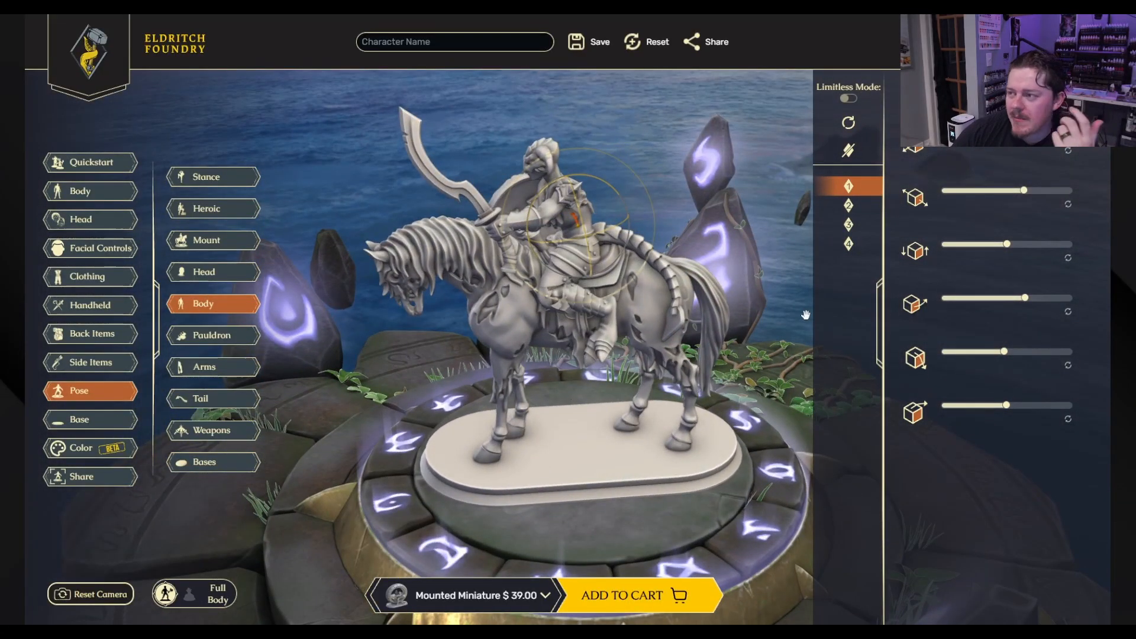
pyautogui.moveTo(756, 441); pyautogui.dragTo(681, 427)
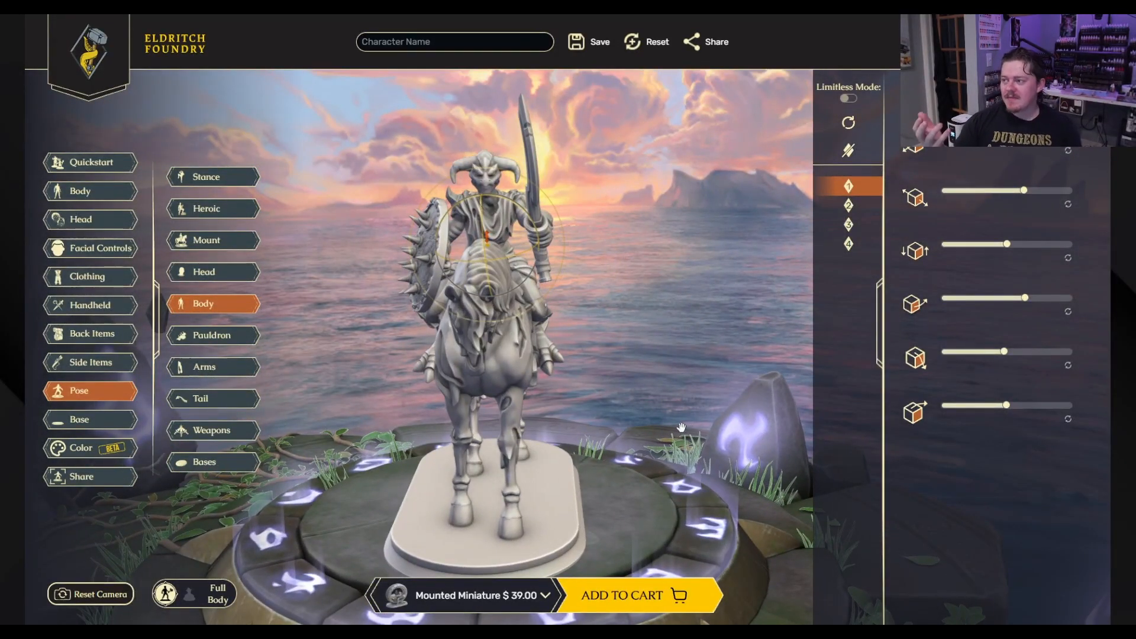